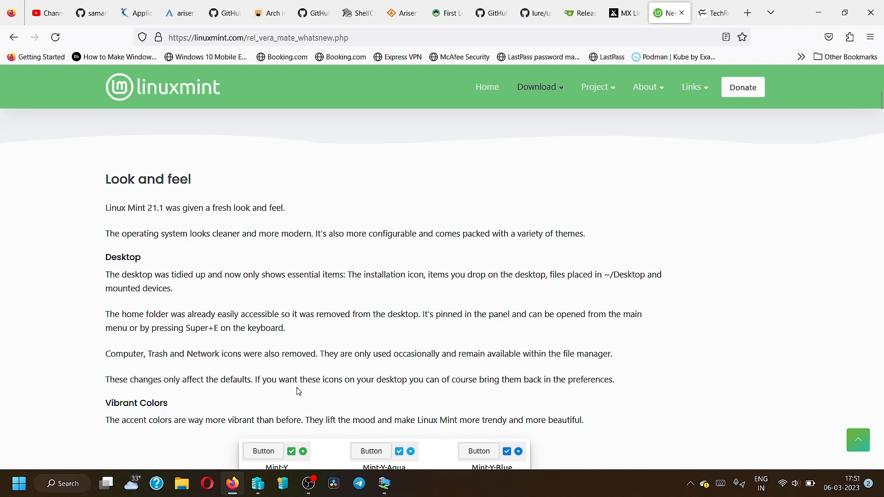
Read the Desktop and Vibrant Colors parts of the Linux Mint 21.1 Look and feel section, including the accent color comparison
scroll(216, 339, "down", 1)
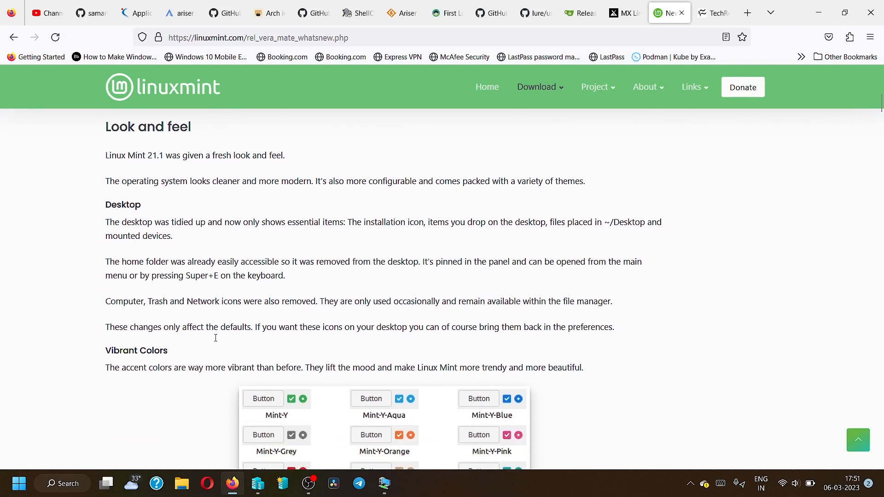
scroll(216, 339, "down", 3)
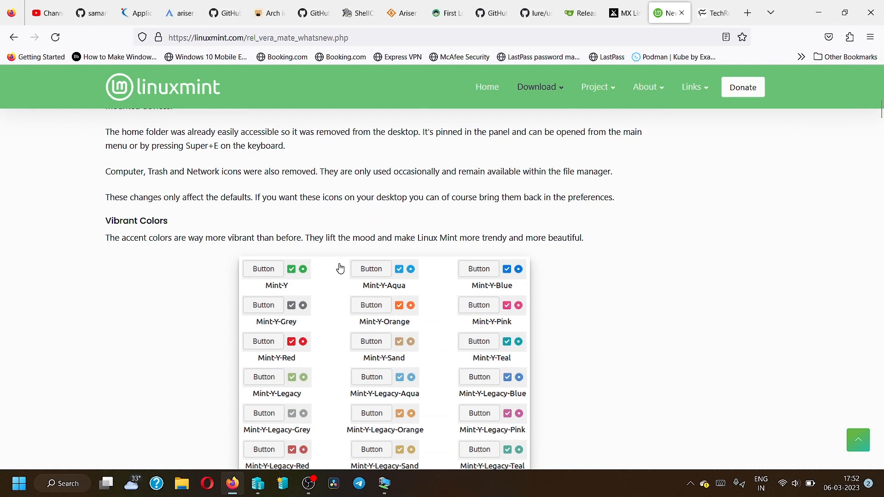
scroll(341, 249, "down", 3)
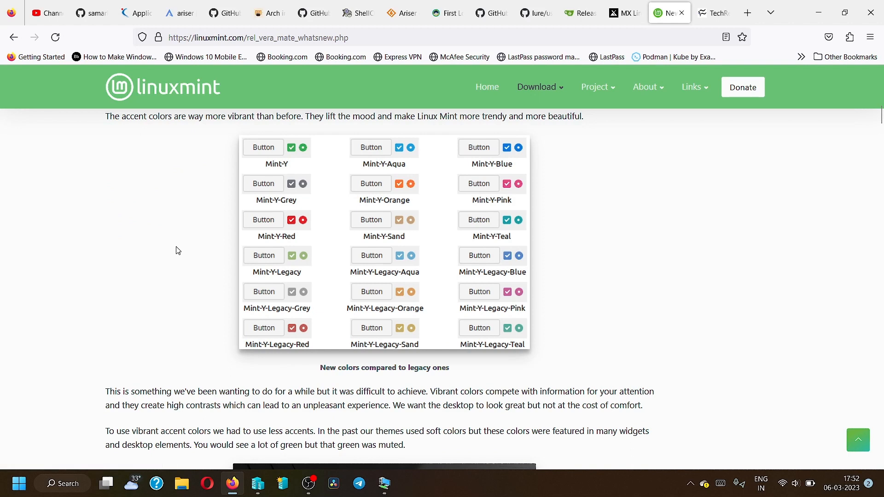
scroll(127, 344, "down", 2)
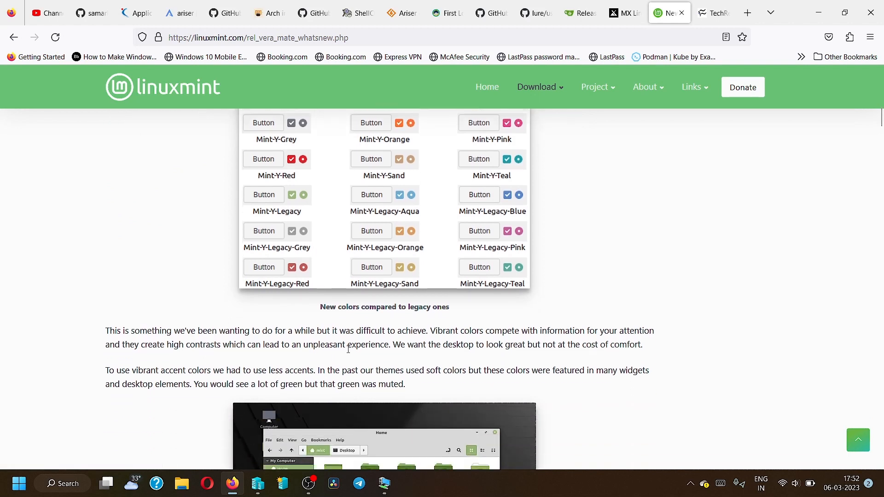
scroll(435, 360, "up", 1)
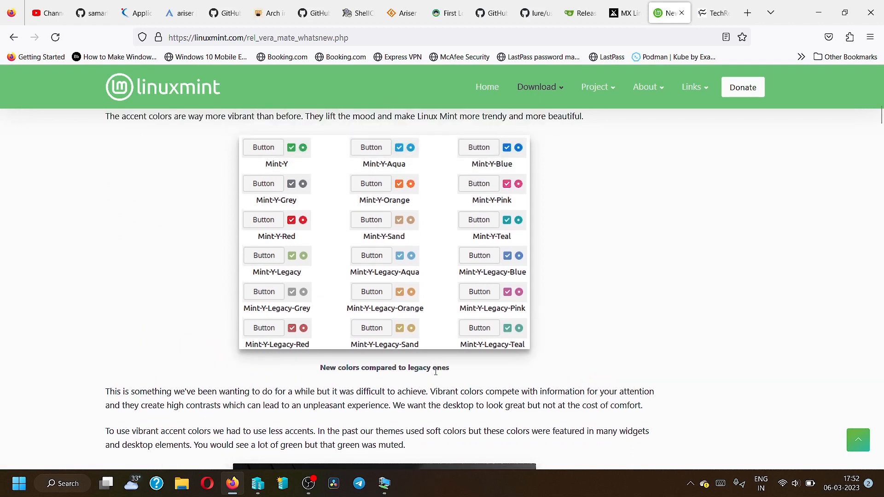
scroll(476, 372, "down", 4)
scroll(477, 371, "down", 2)
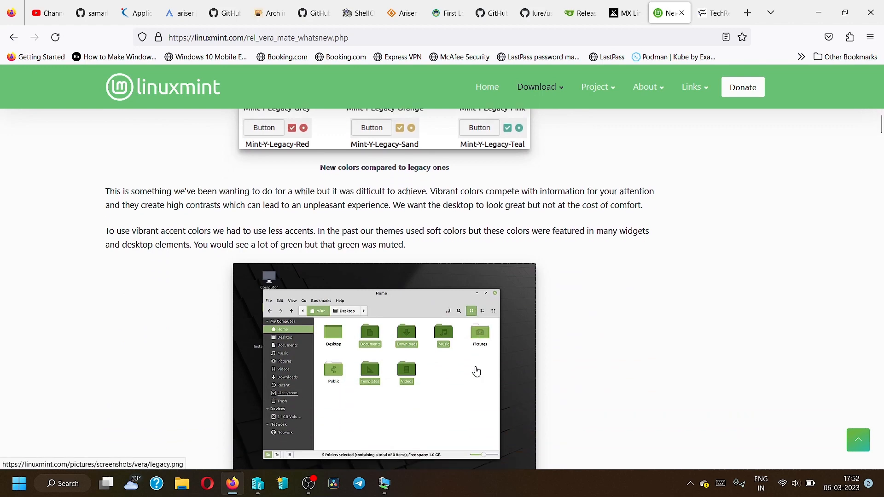
Compare the legacy look with the new look and feel screenshots, and view the desktop color options on the Welcome screen
scroll(326, 364, "down", 3)
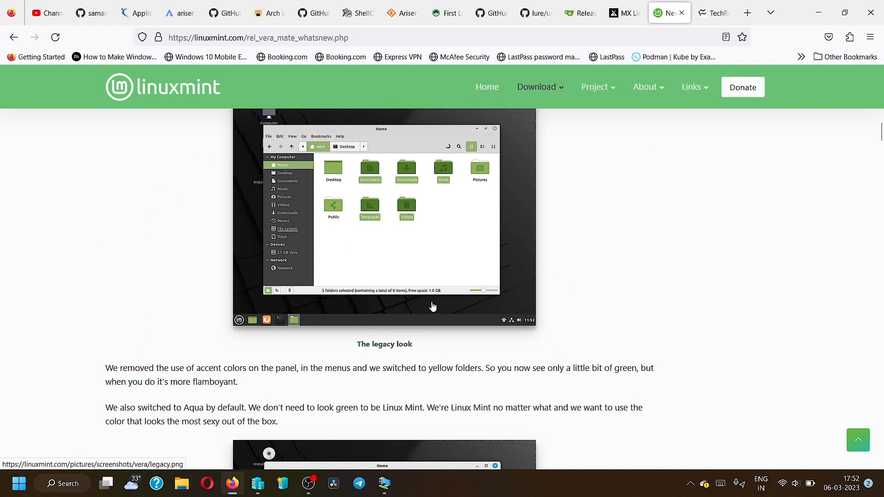
scroll(433, 306, "down", 3)
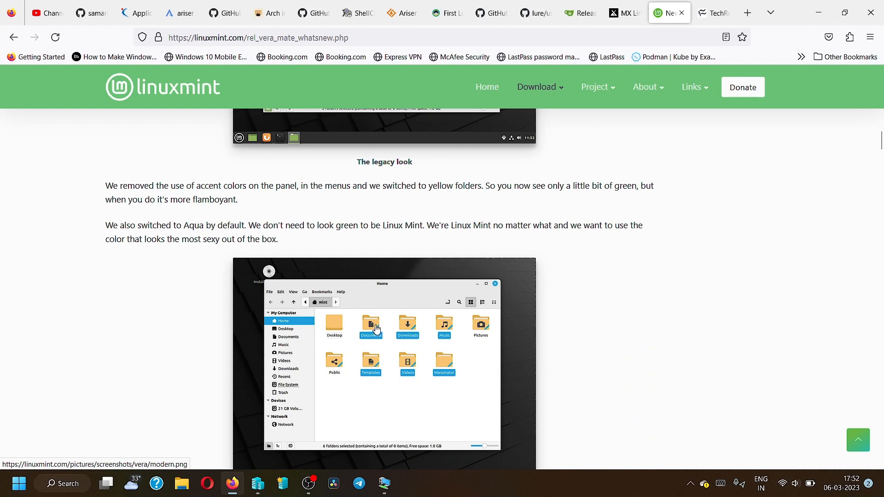
scroll(377, 329, "down", 1)
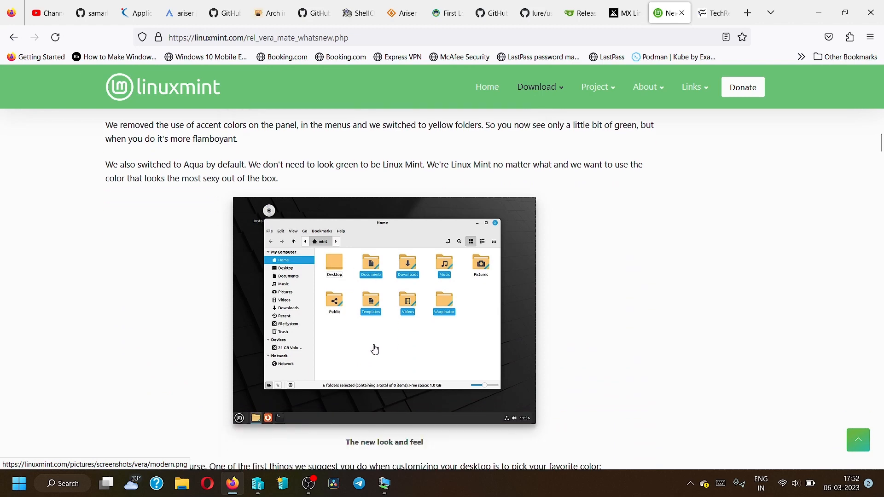
scroll(377, 351, "up", 4)
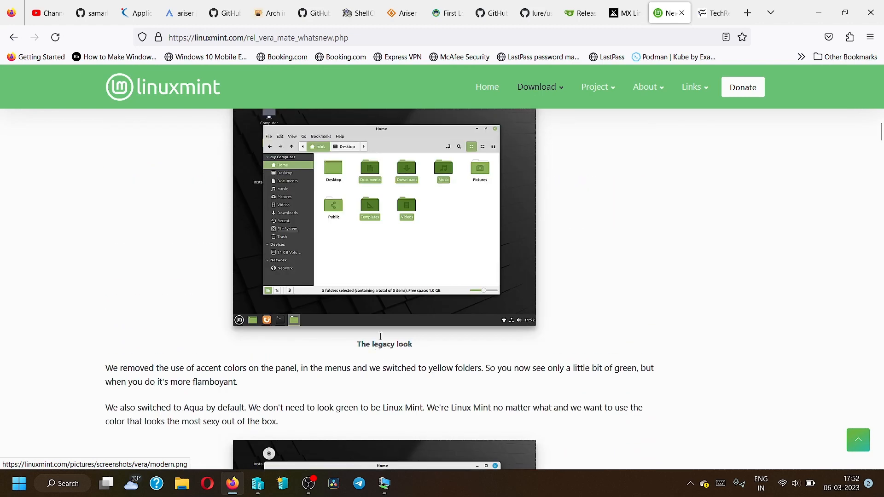
scroll(390, 275, "down", 1)
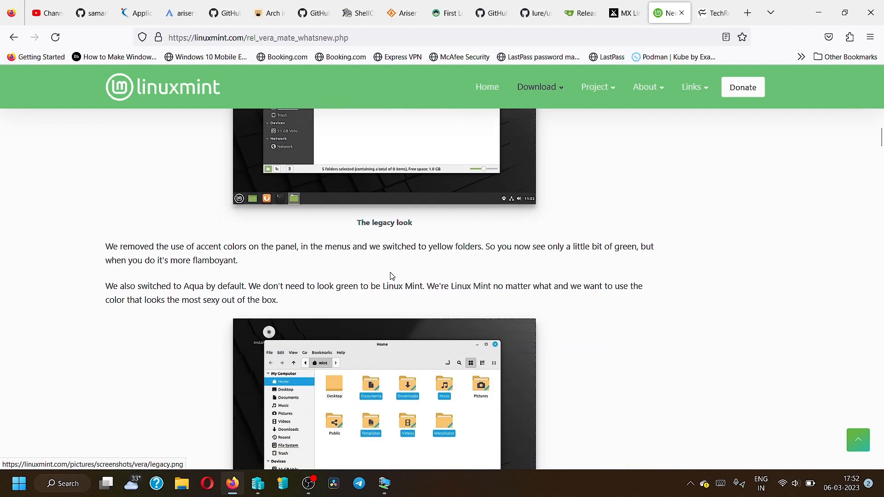
scroll(386, 378, "down", 2)
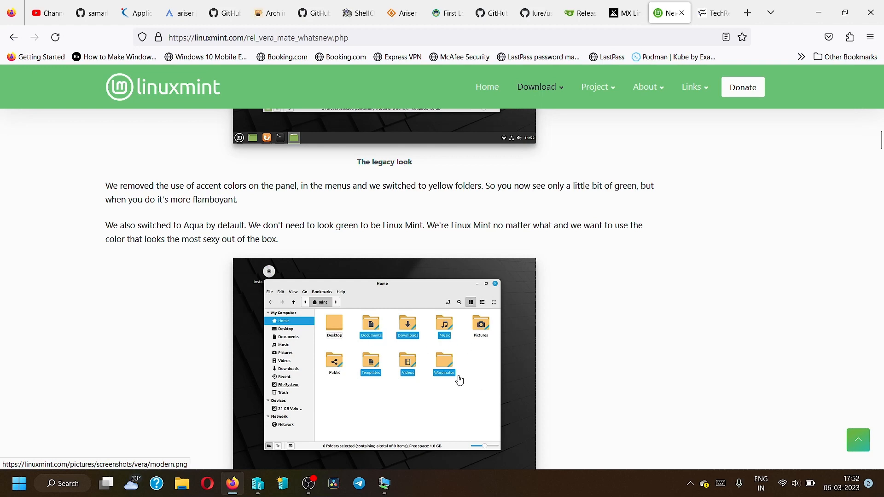
scroll(417, 403, "down", 5)
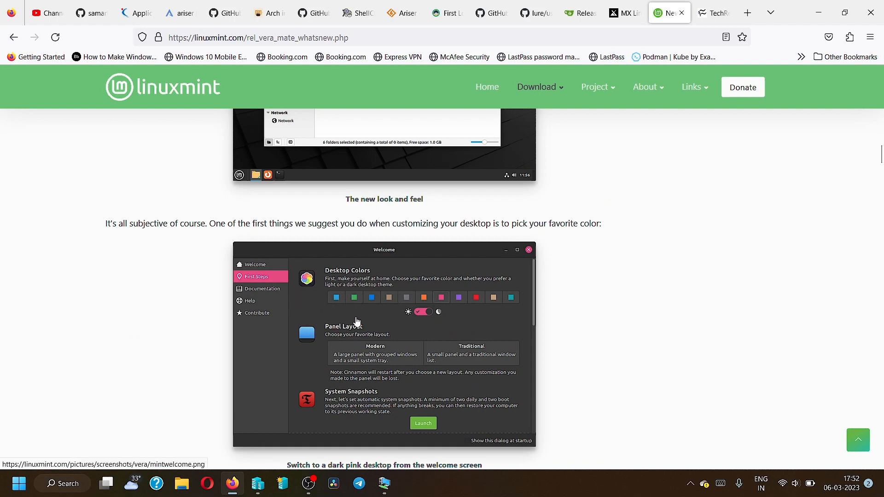
Review the Legacy Options, Mouse Pointer, Sounds and Icon Themes parts of the release notes
scroll(495, 322, "down", 3)
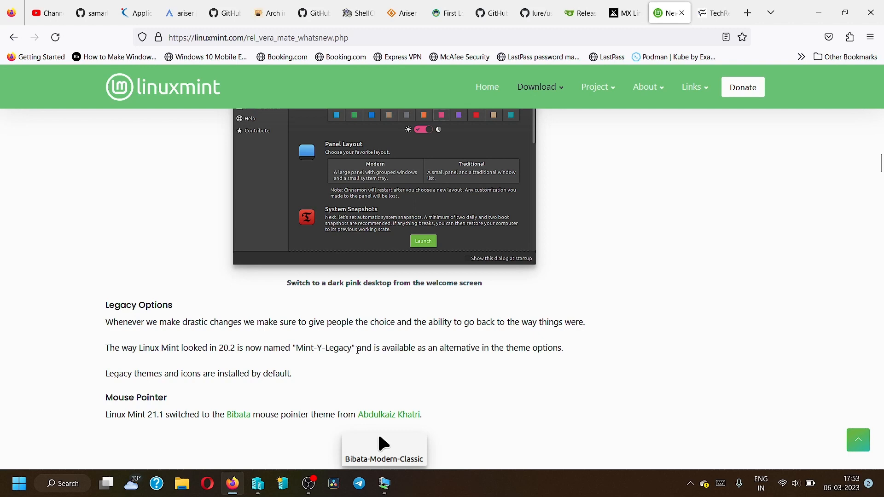
scroll(442, 360, "down", 3)
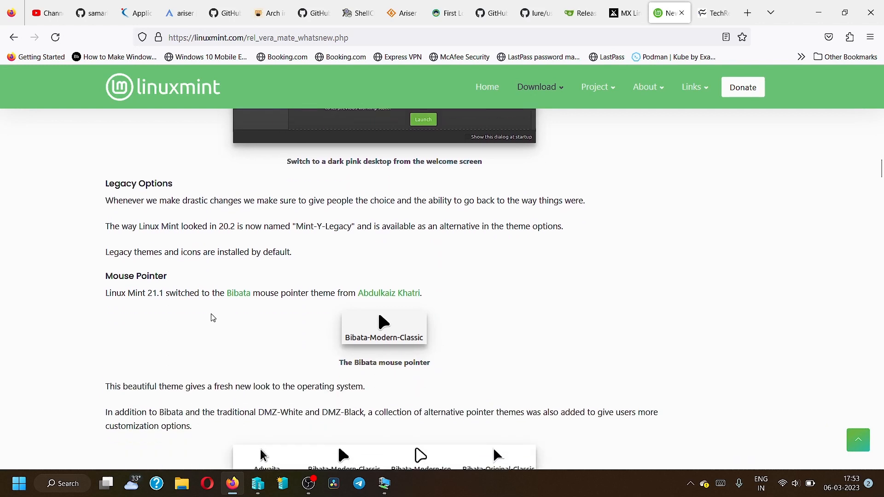
scroll(214, 326, "down", 3)
scroll(213, 326, "down", 1)
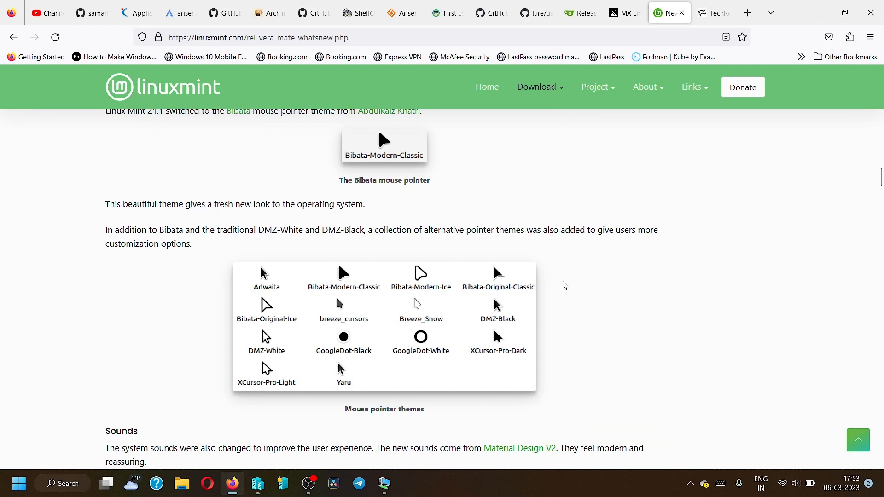
scroll(462, 392, "down", 3)
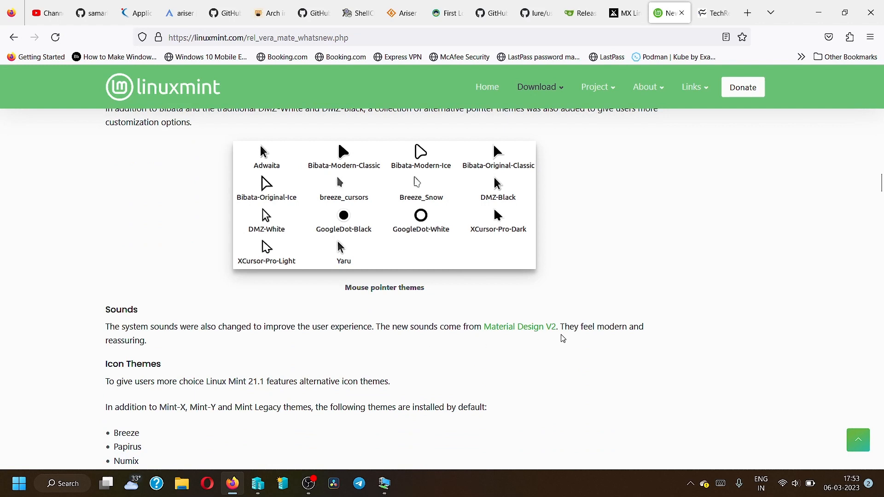
scroll(620, 347, "down", 1)
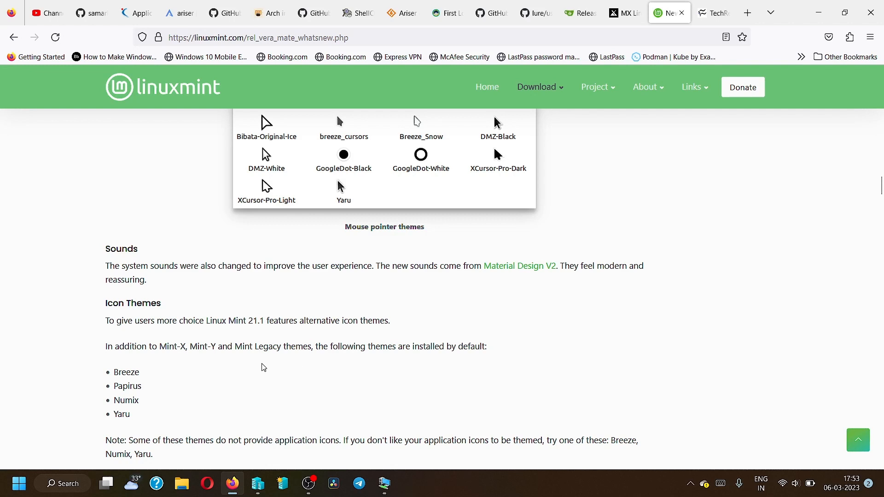
scroll(261, 367, "down", 3)
scroll(347, 351, "up", 5)
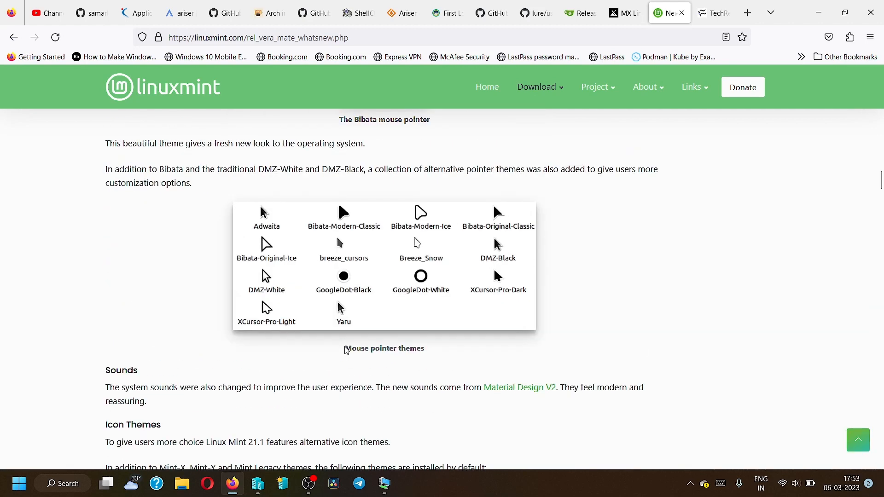
Read the Driver Manager section, covering offline mode, live media mounting, and the NVIDIA, secureboot and packagekit fixes
scroll(347, 350, "down", 10)
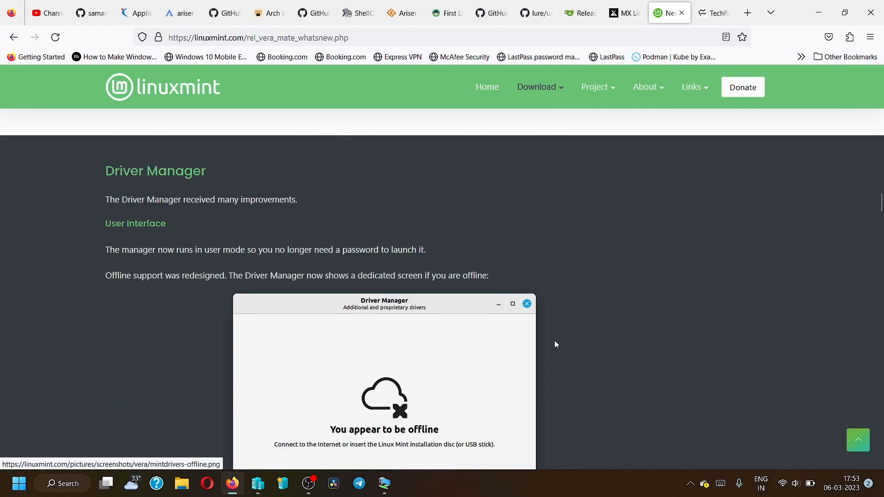
scroll(635, 334, "down", 2)
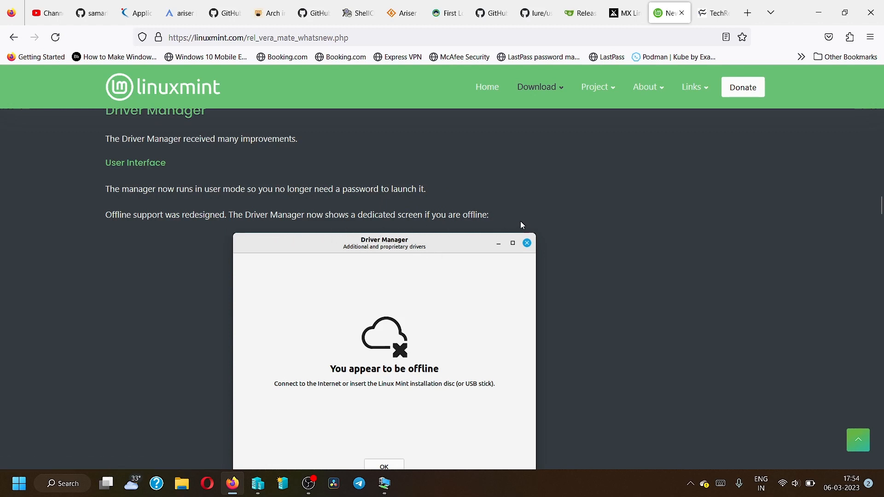
scroll(610, 242, "down", 2)
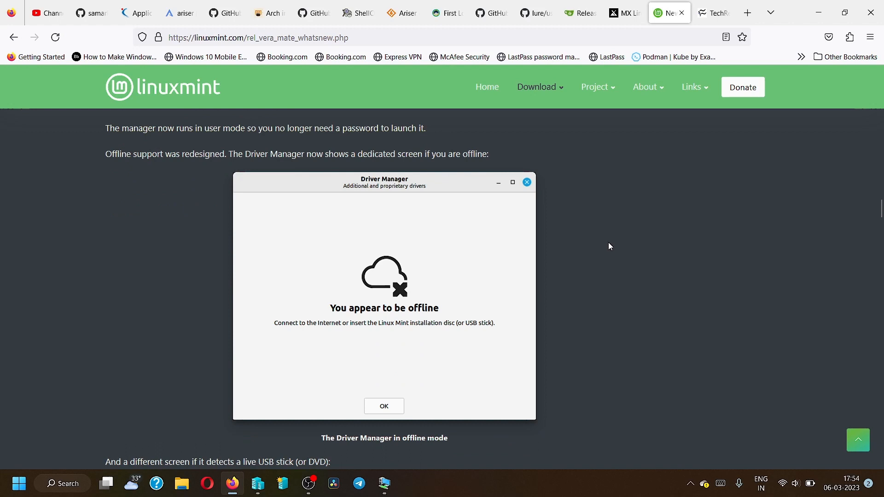
scroll(468, 286, "down", 3)
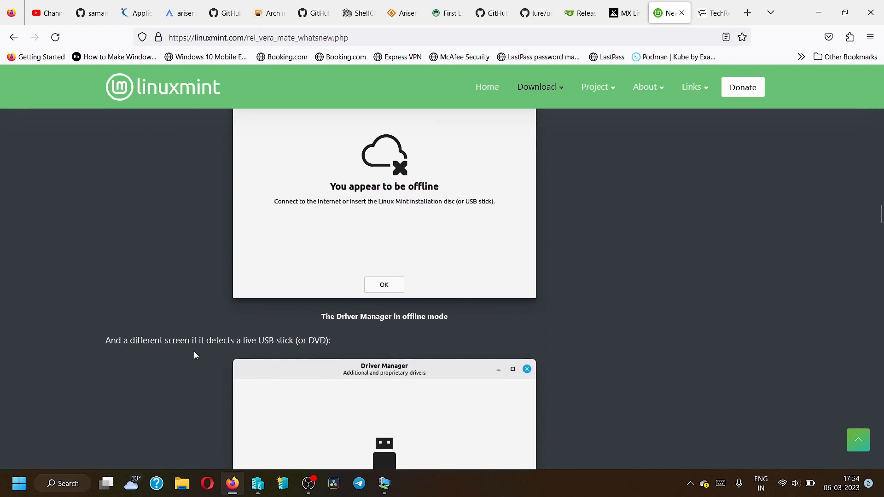
scroll(390, 358, "down", 4)
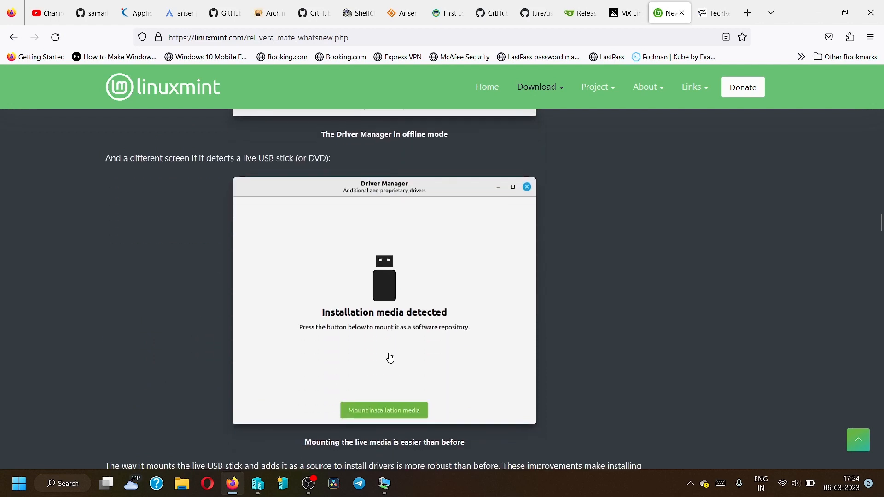
scroll(390, 358, "down", 4)
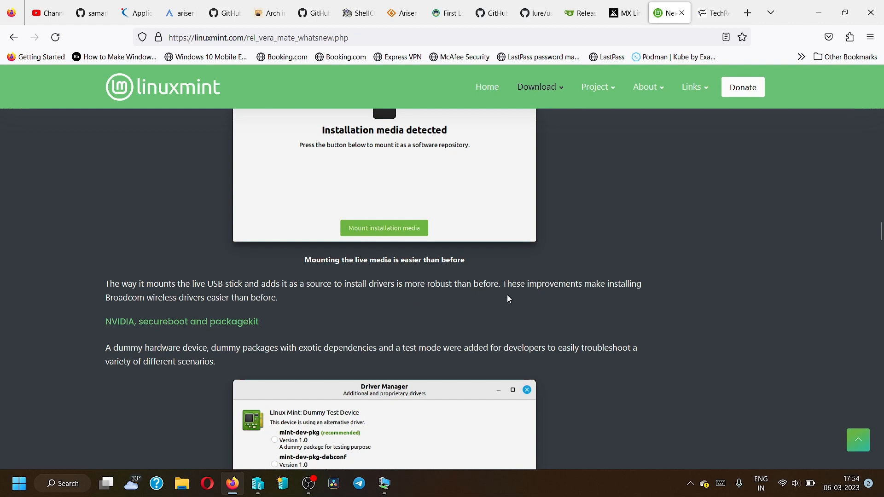
scroll(548, 303, "down", 3)
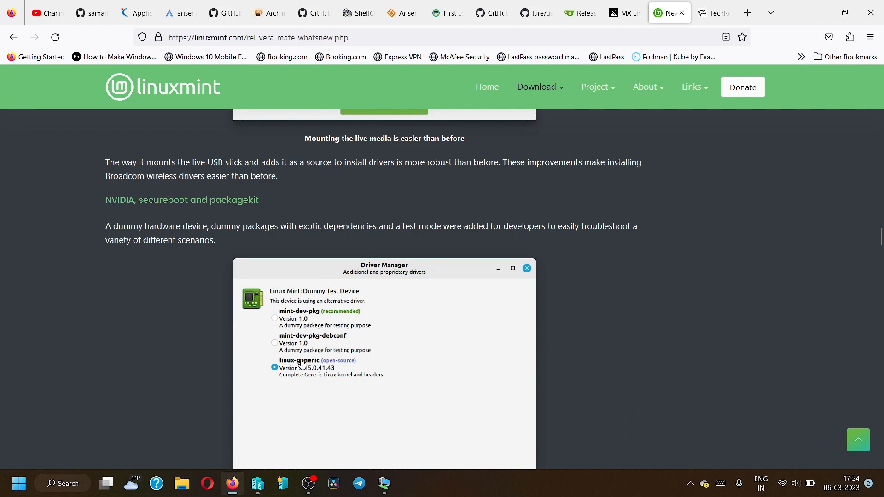
scroll(375, 267, "down", 6)
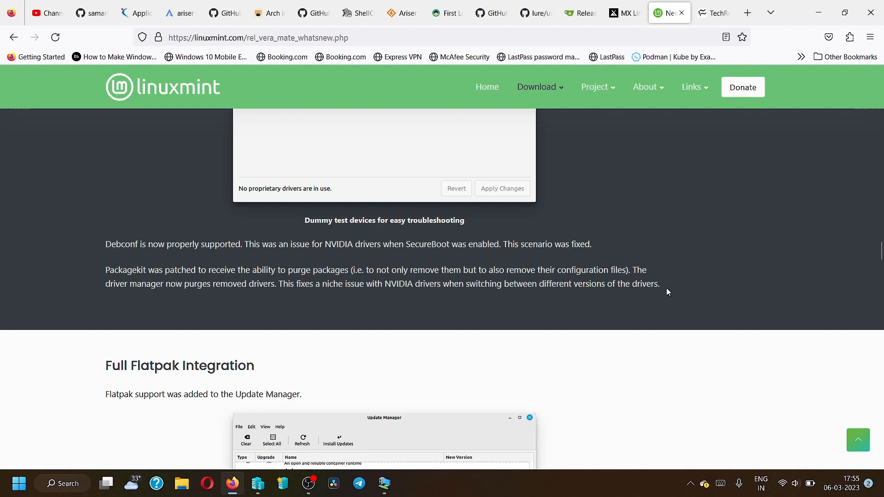
Read the Full Flatpak Integration section, covering Update Manager support, the refreshed Software Manager and switching between Deb and Flatpak versions
scroll(668, 292, "down", 4)
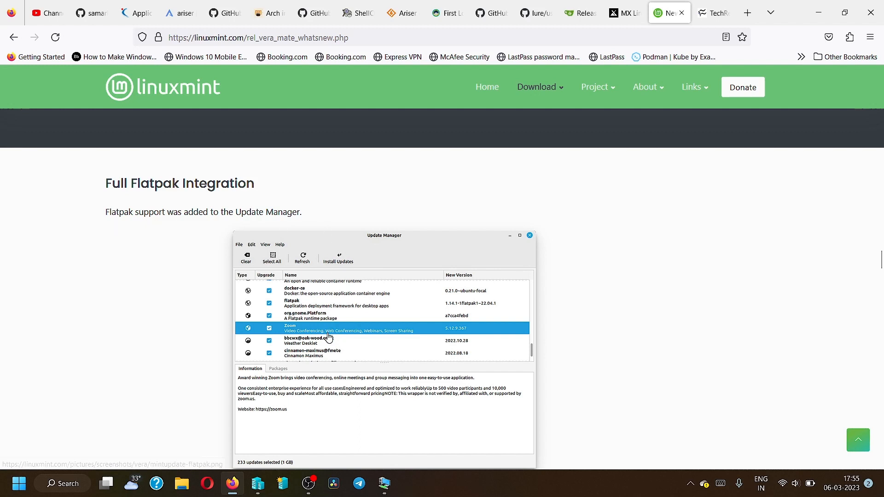
scroll(376, 392, "down", 1)
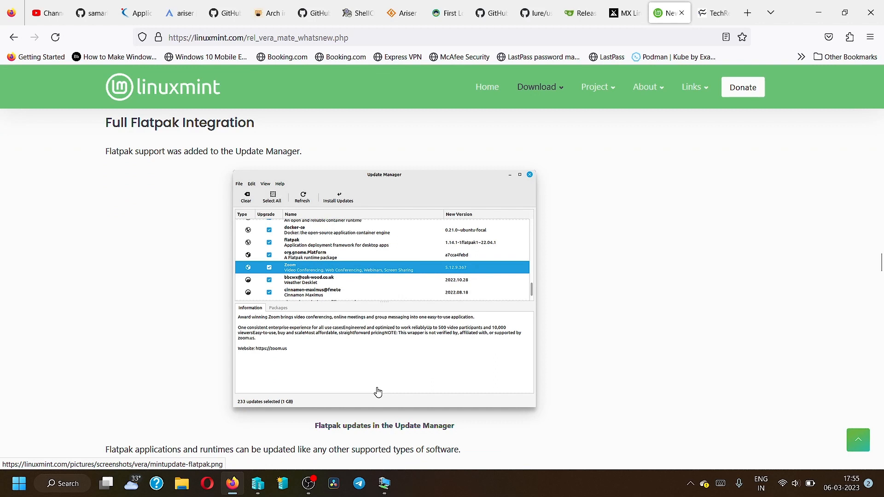
scroll(333, 274, "down", 1)
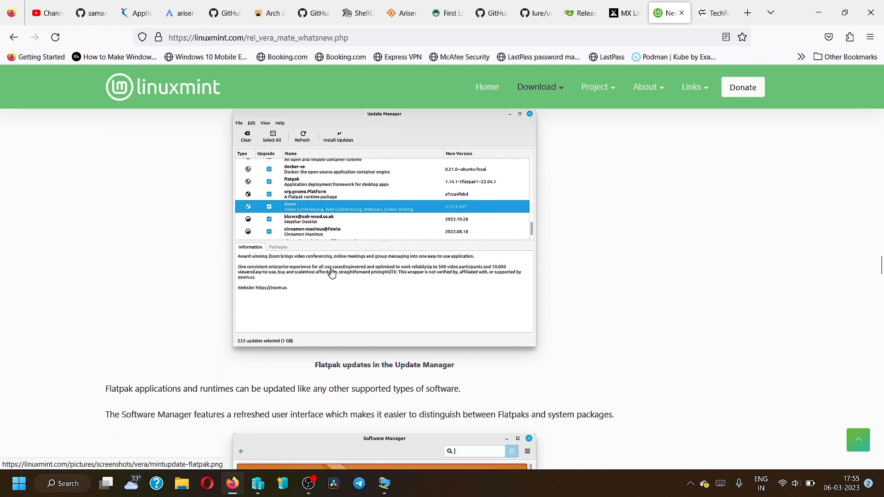
scroll(332, 274, "down", 2)
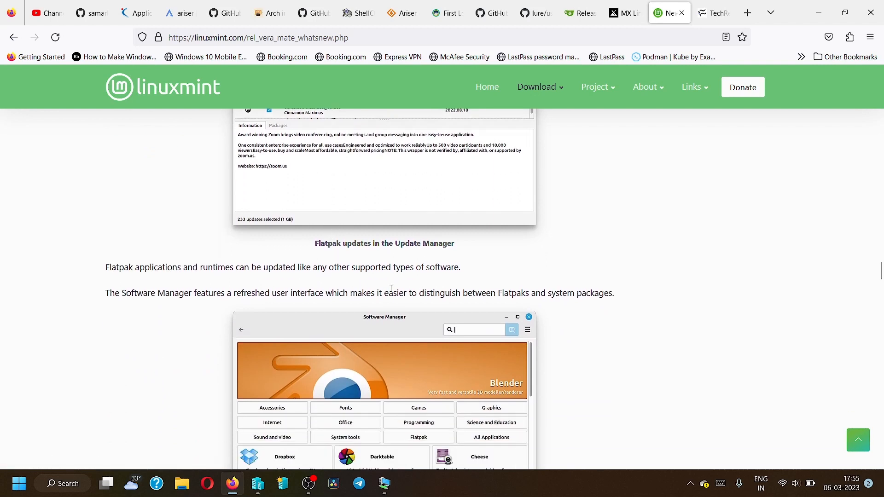
scroll(174, 327, "down", 1)
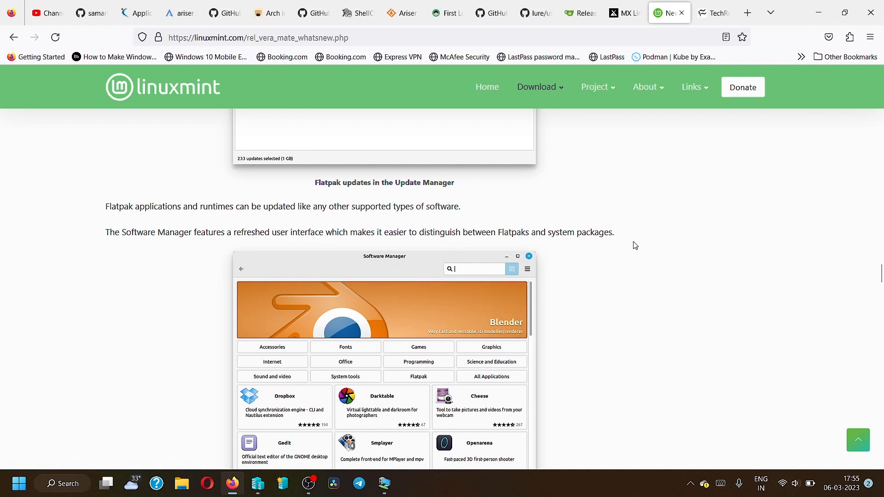
scroll(636, 245, "down", 2)
scroll(637, 246, "down", 2)
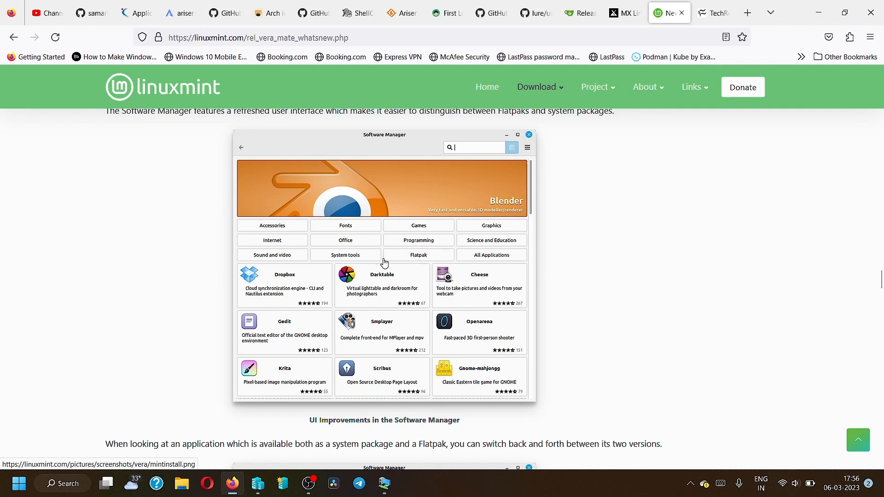
scroll(425, 266, "down", 5)
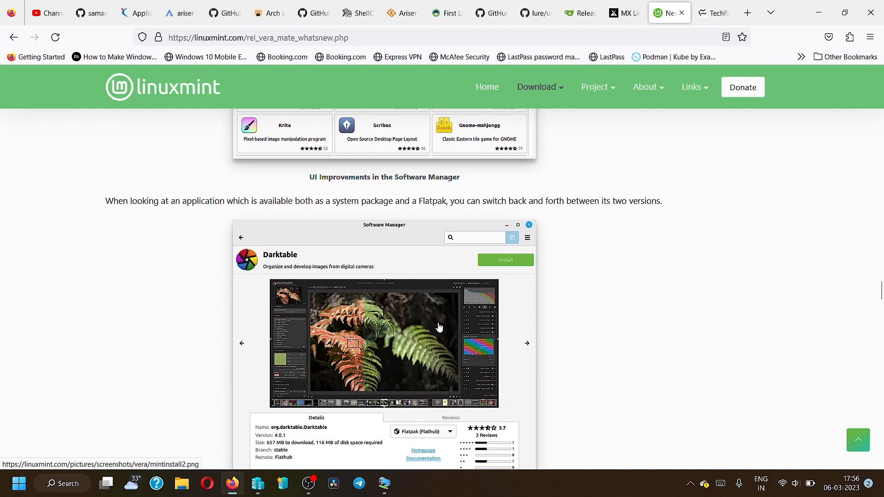
scroll(419, 313, "down", 3)
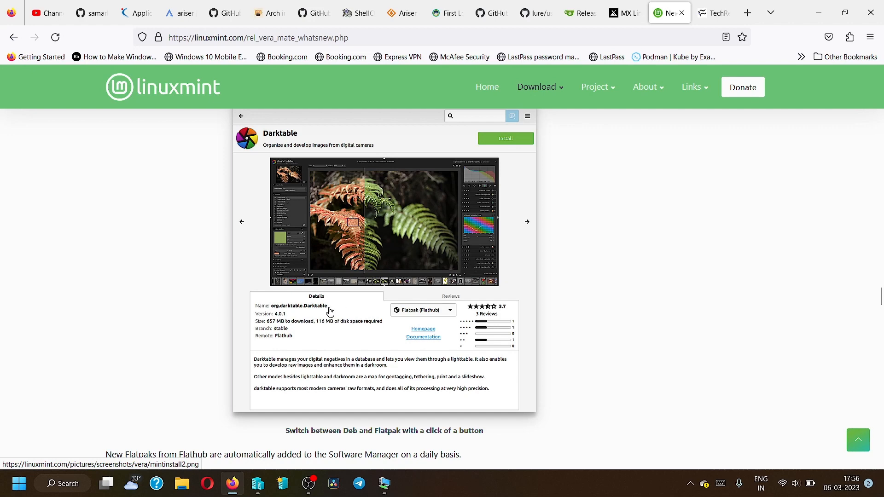
Review the ISO Verification Tool and the Stick Formatter and Image Writer sections, including their screenshots
scroll(430, 376, "down", 8)
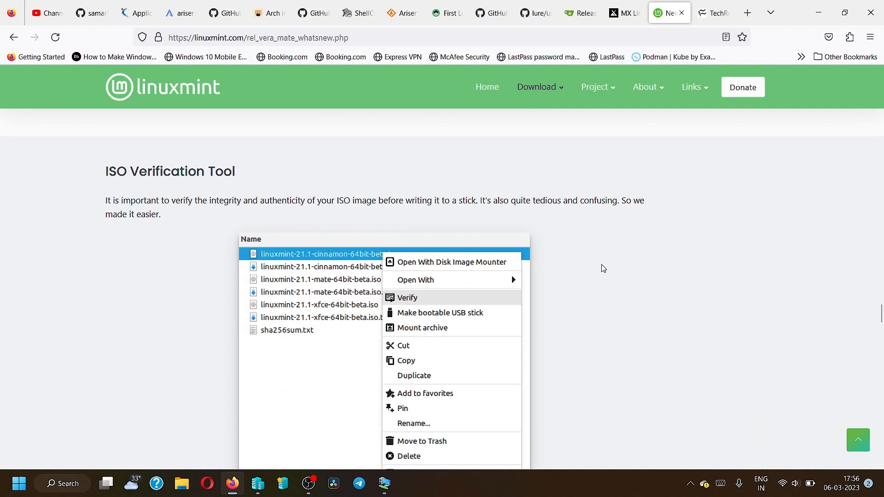
scroll(604, 268, "down", 6)
scroll(603, 268, "down", 9)
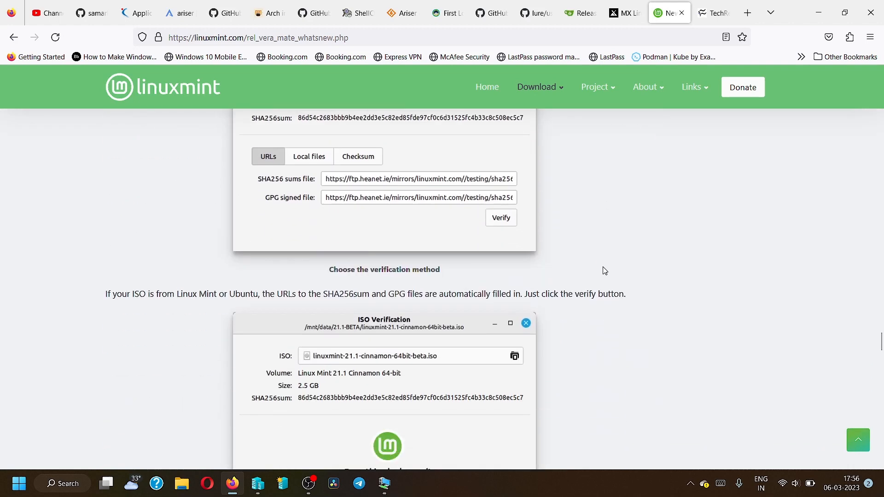
scroll(604, 271, "down", 5)
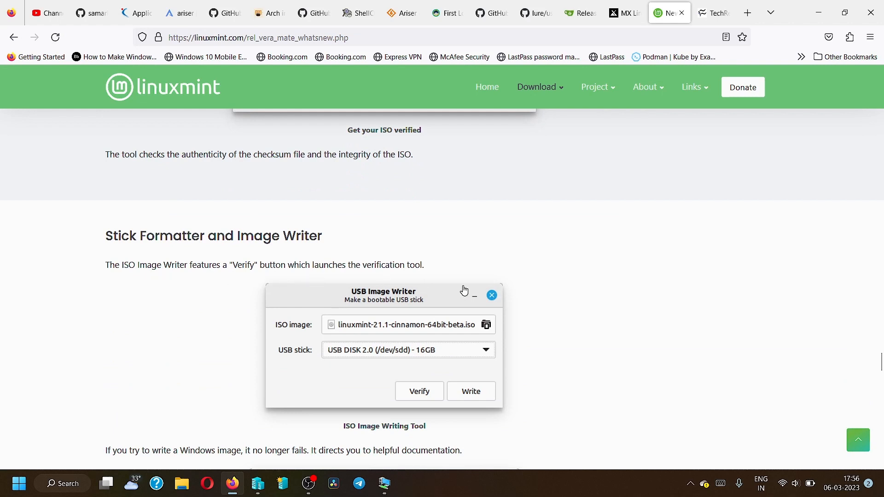
scroll(616, 367, "down", 1)
scroll(616, 368, "down", 8)
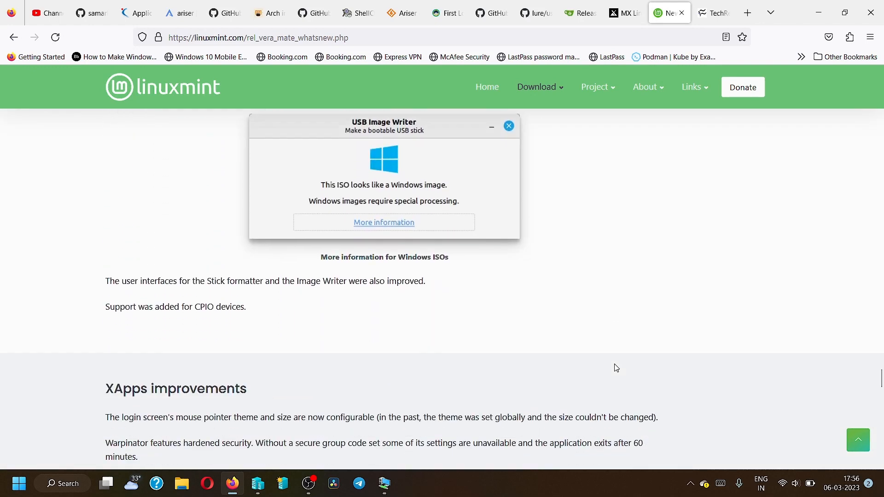
Read the XApps improvements section and the first paragraphs of Other improvements
scroll(617, 367, "down", 3)
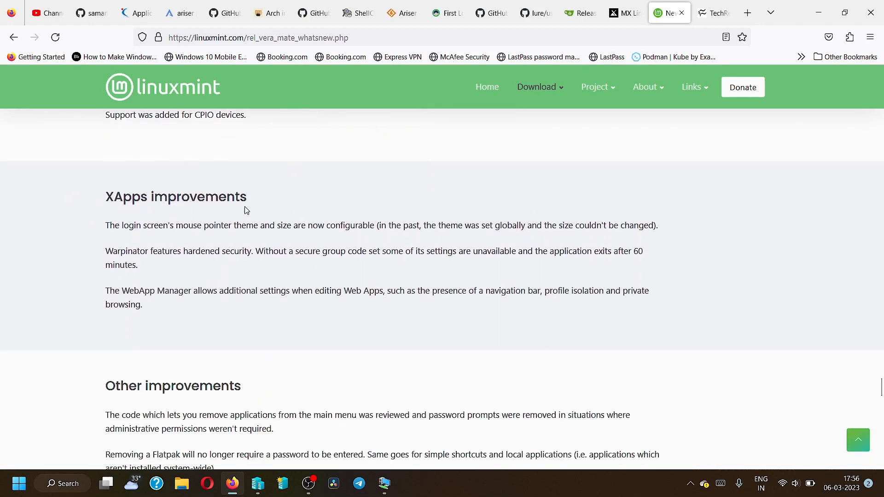
scroll(352, 350, "down", 1)
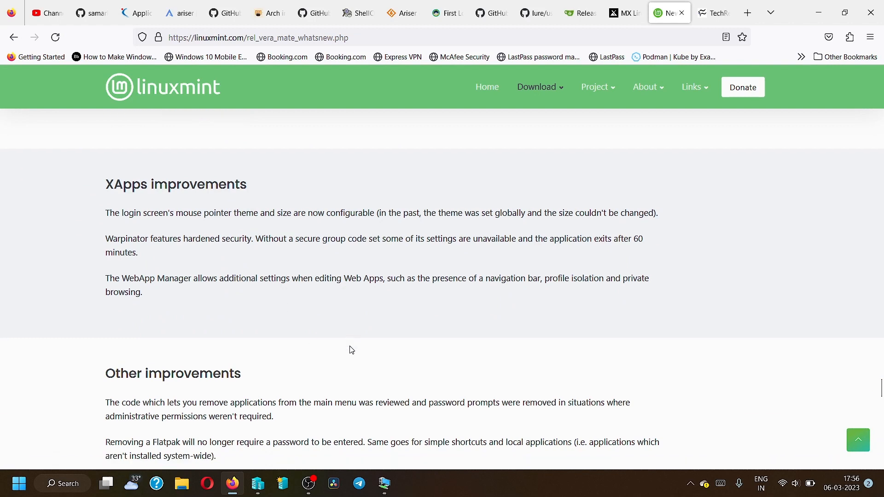
scroll(352, 350, "down", 4)
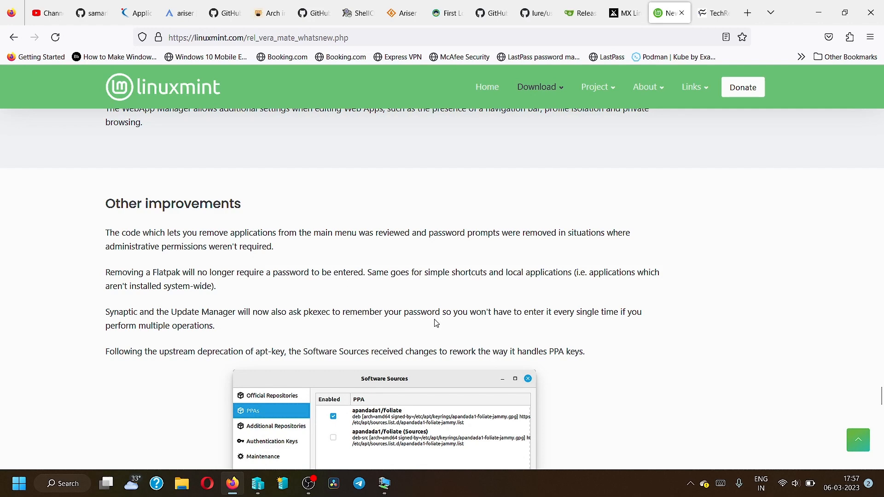
Examine the Artwork improvements backgrounds overview, and read the Main components and LTS strategy parts of the release notes
scroll(436, 323, "down", 10)
scroll(445, 333, "down", 3)
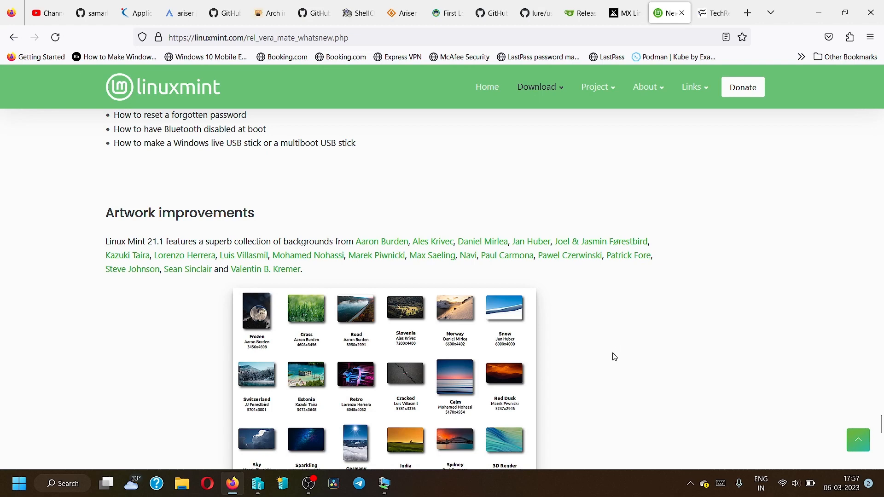
scroll(615, 357, "down", 3)
scroll(614, 360, "up", 2)
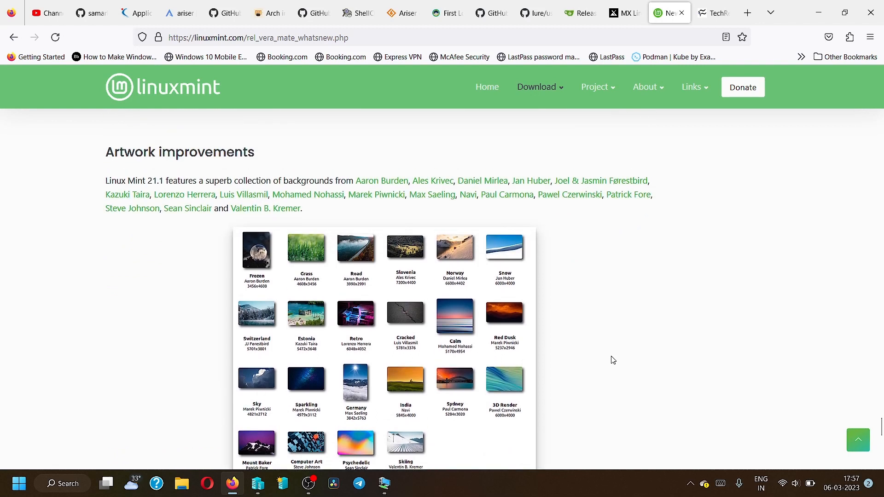
scroll(613, 360, "down", 3)
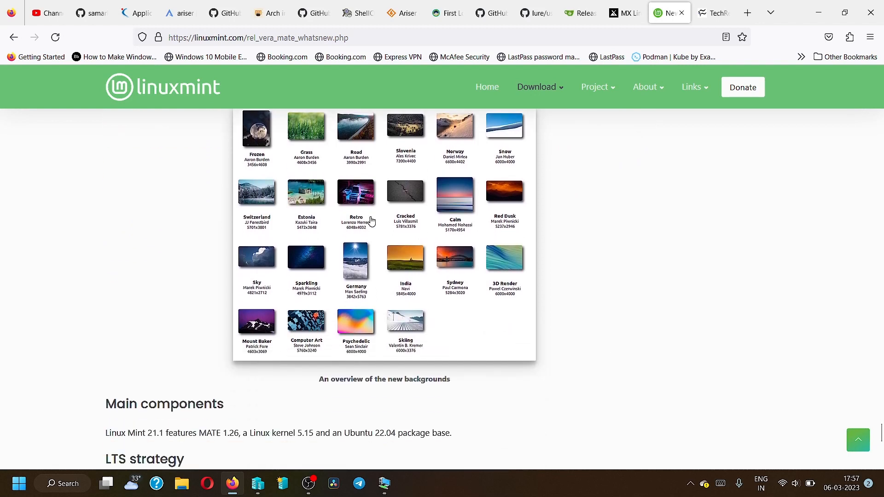
scroll(610, 279, "down", 3)
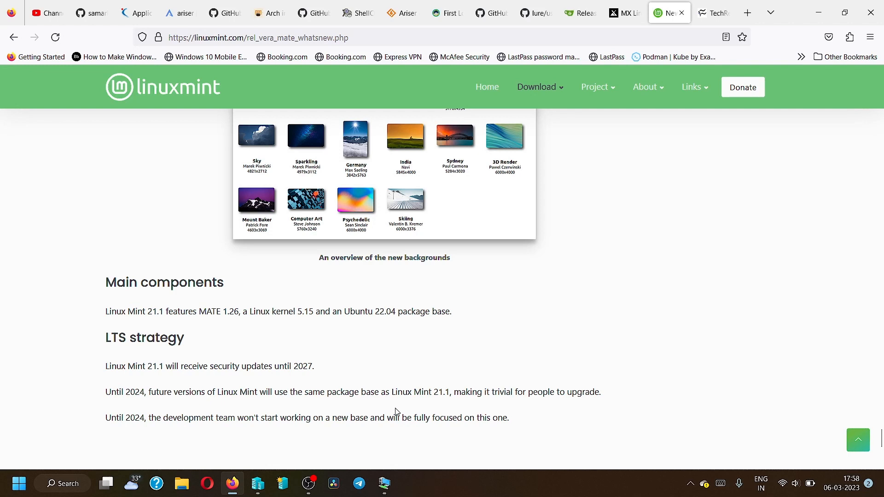
scroll(455, 382, "down", 1)
scroll(455, 382, "up", 10)
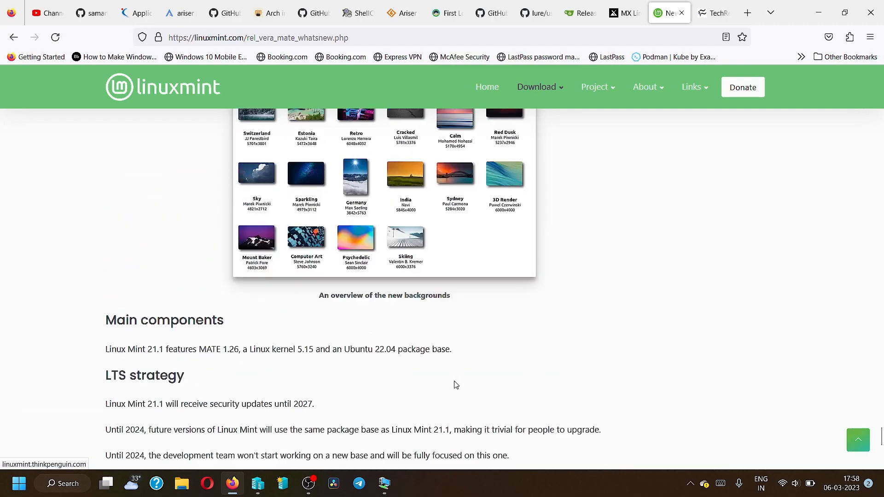
Switch to the Linux Mint 21.1 Mate virtual machine and inspect the login screen's accessibility, battery and power options
left_click(815, 13)
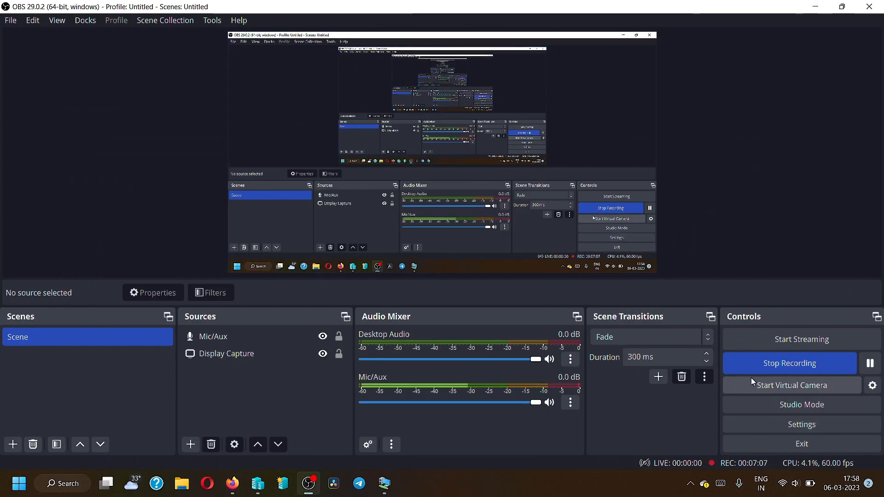
left_click(385, 483)
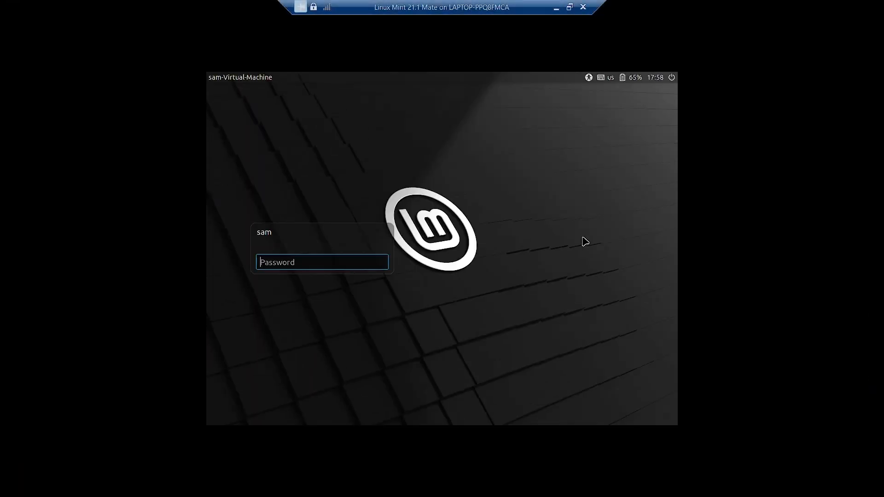
left_click(590, 78)
left_click(590, 77)
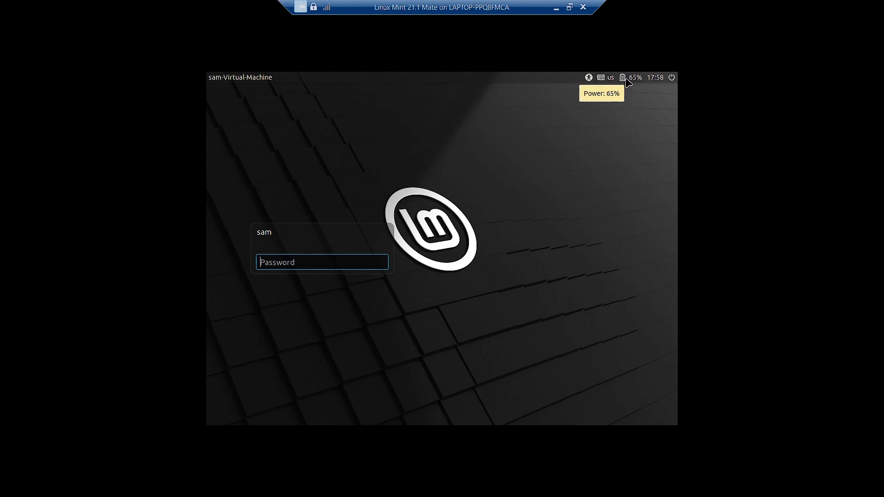
left_click(672, 79)
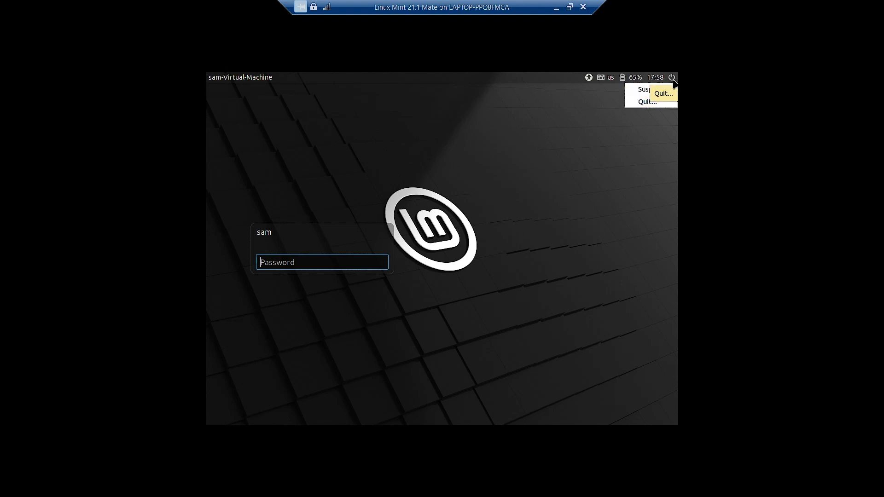
left_click(673, 79)
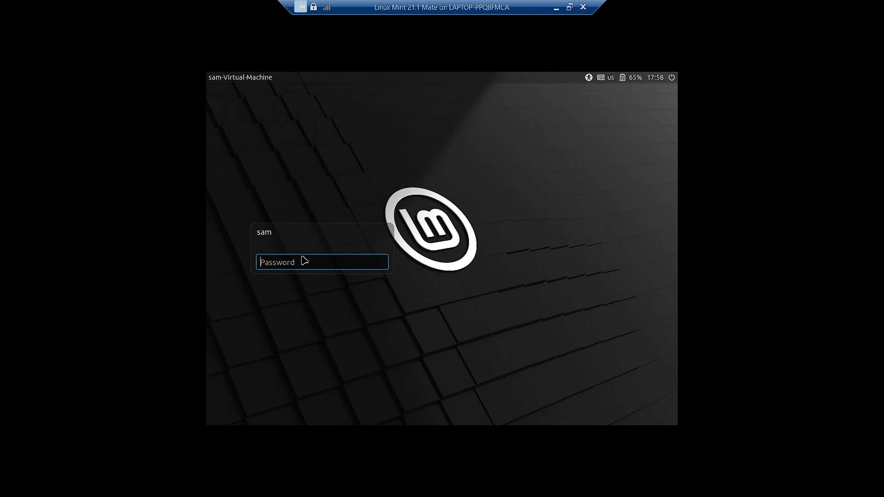
Enter the account password on the login screen and log in to the MATE desktop
type("••••••")
key("Return")
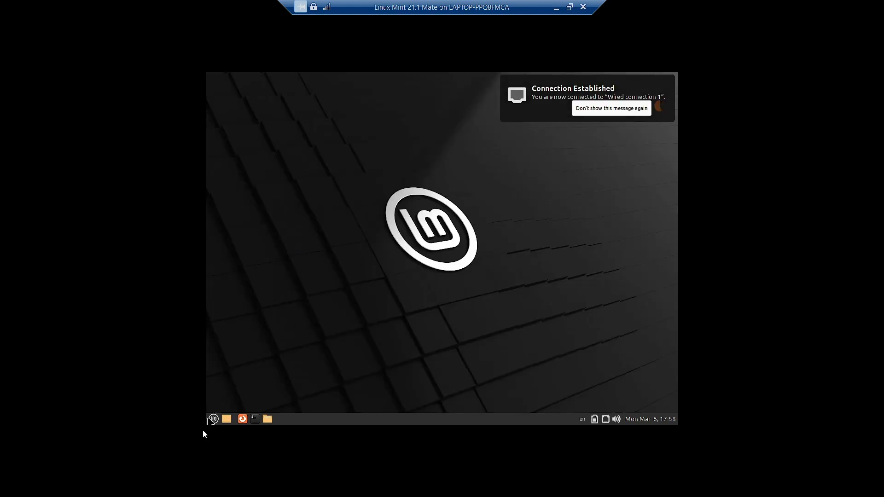
Set the virtual machine's display resolution to 1920 x 1080, keep the new configuration, and close Monitor Preferences
left_click(213, 419)
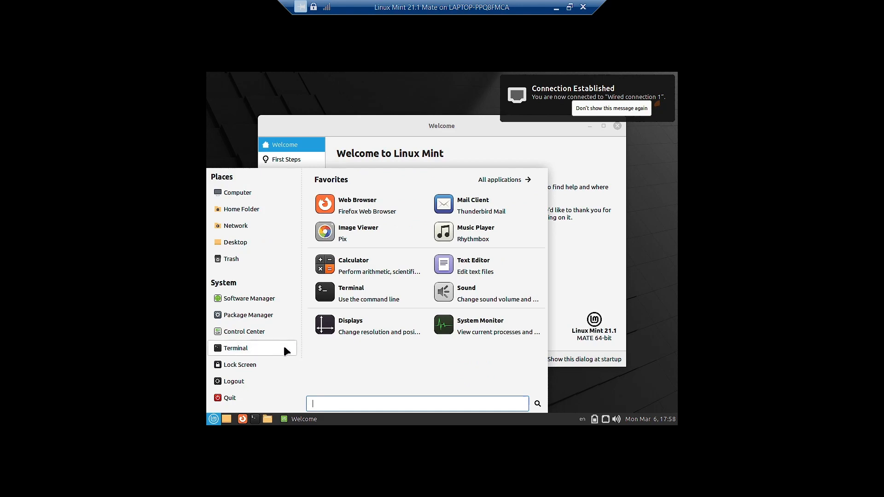
left_click(343, 328)
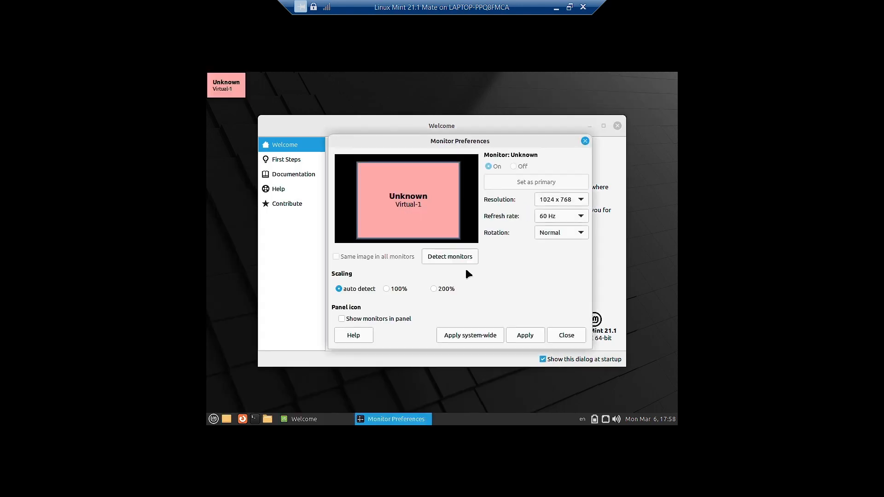
left_click(565, 199)
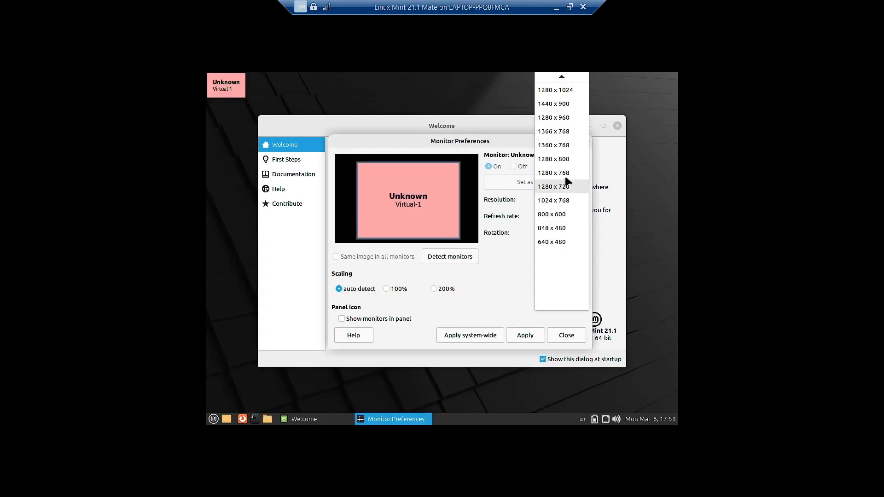
left_click(555, 81)
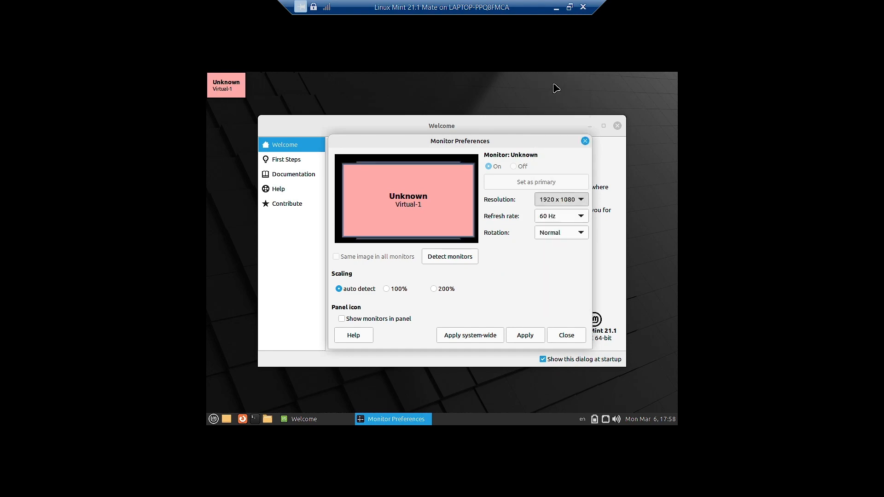
left_click(532, 339)
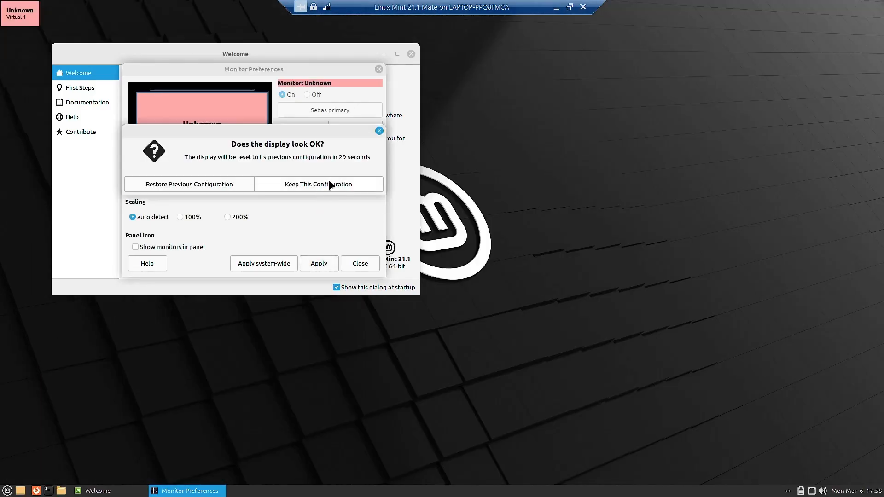
left_click(329, 184)
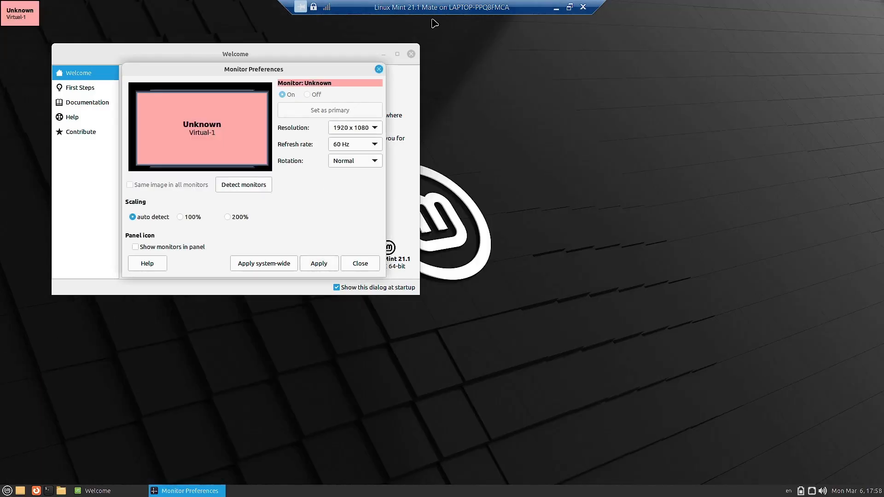
left_click(379, 69)
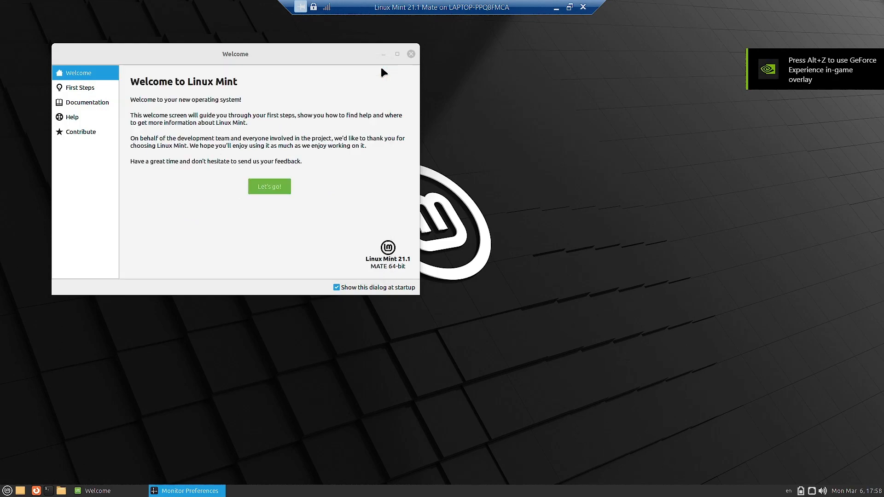
Dismiss the Welcome window and open the desktop's main application menu
left_click(410, 53)
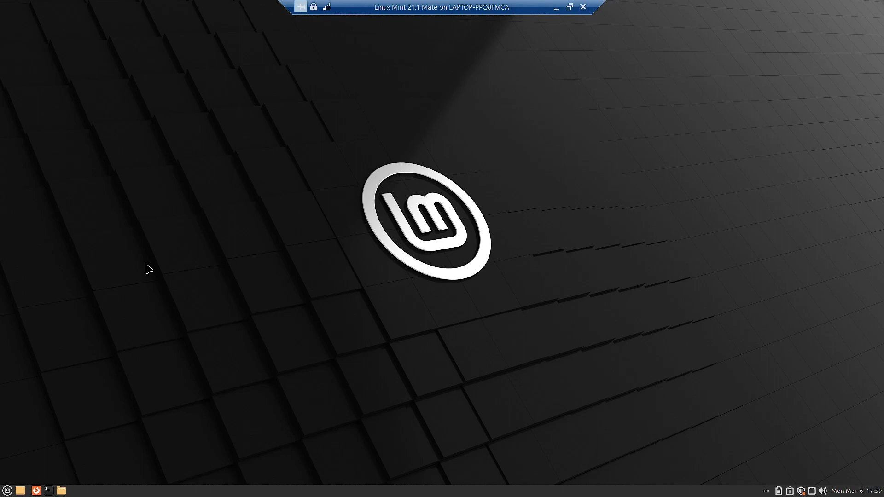
left_click(13, 491)
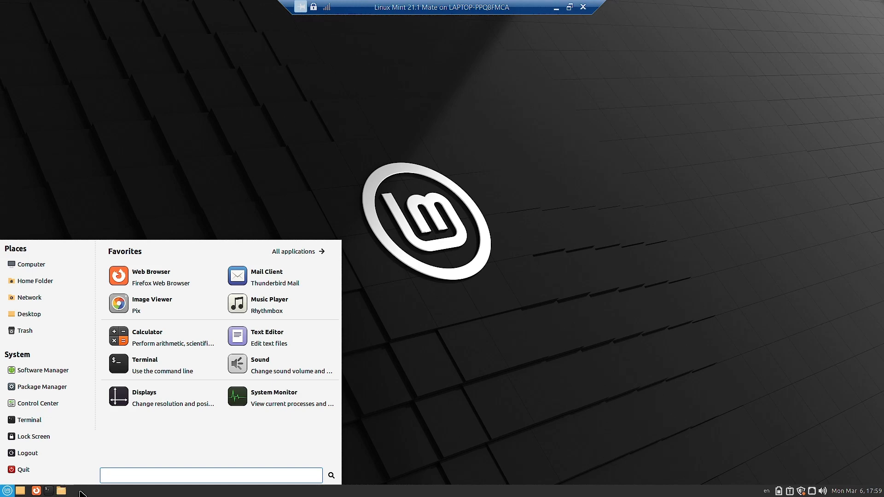
Dismiss the application menu and inspect the keyboard layout indicator, volume slider and clock calendar with its Locations map
left_click(531, 426)
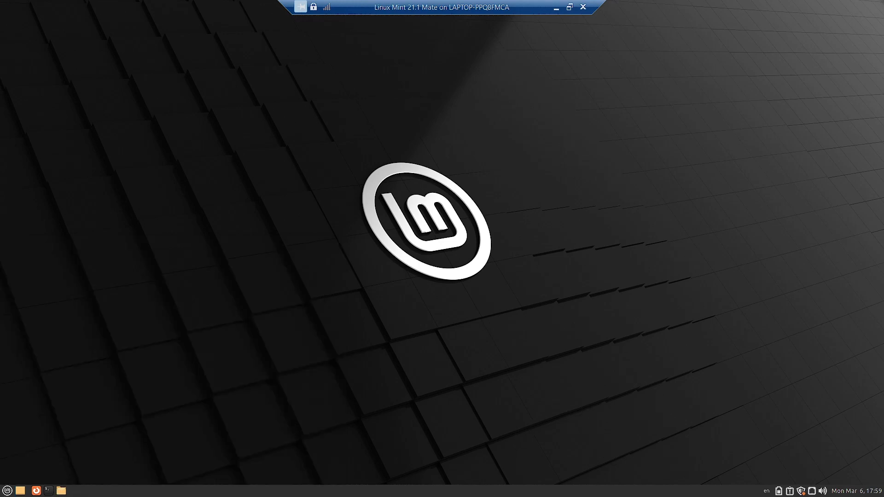
left_click(767, 491)
left_click(767, 491)
left_click(767, 491)
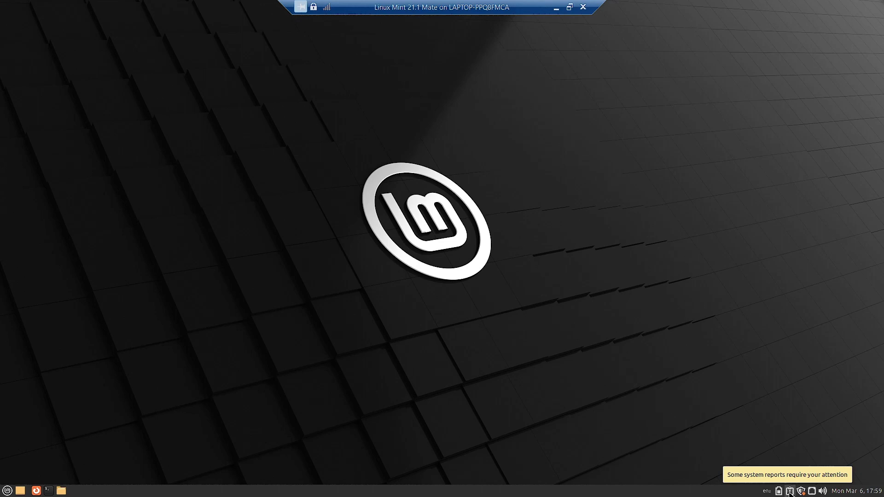
left_click(823, 492)
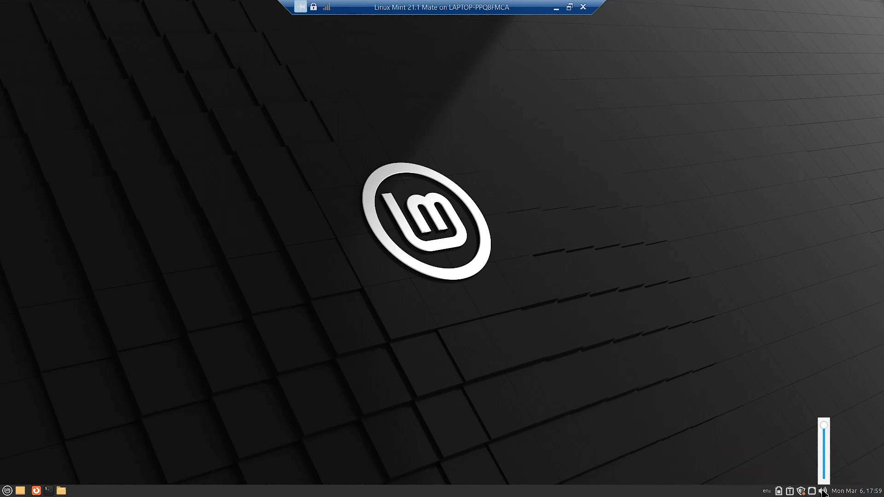
left_click(823, 492)
left_click(848, 492)
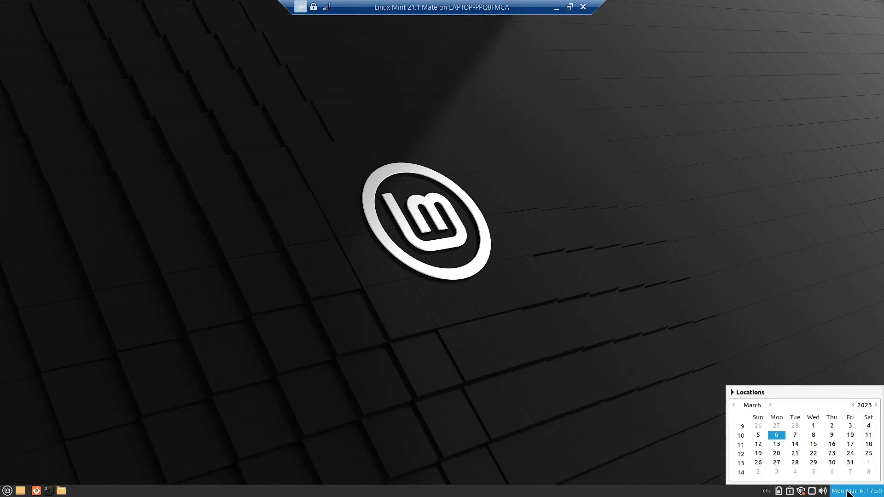
left_click(733, 392)
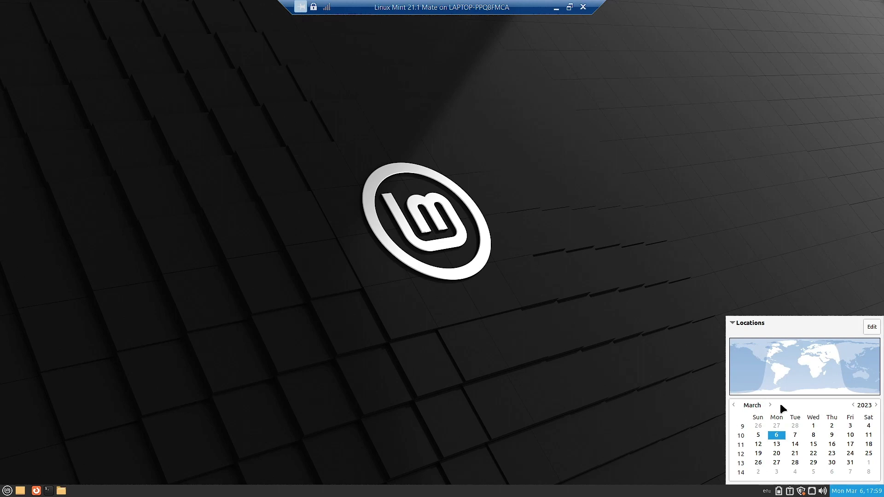
left_click(850, 491)
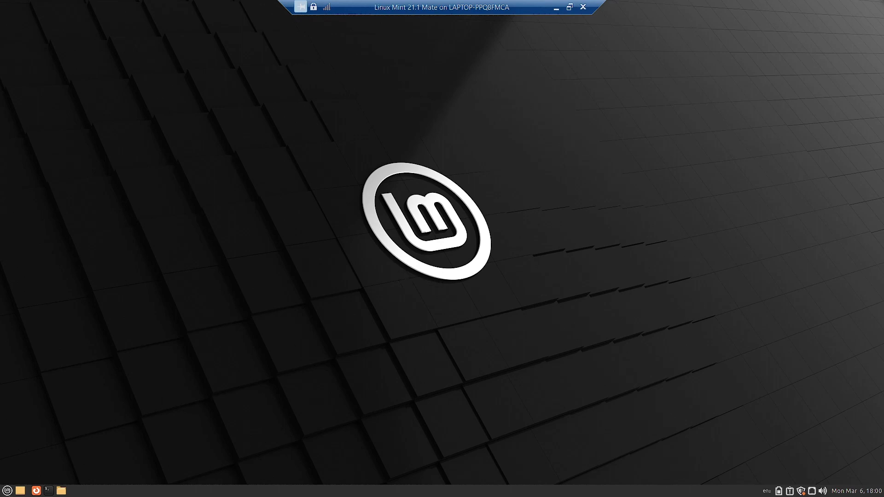
Browse the list of all installed applications and the complete Accessories category
left_click(5, 494)
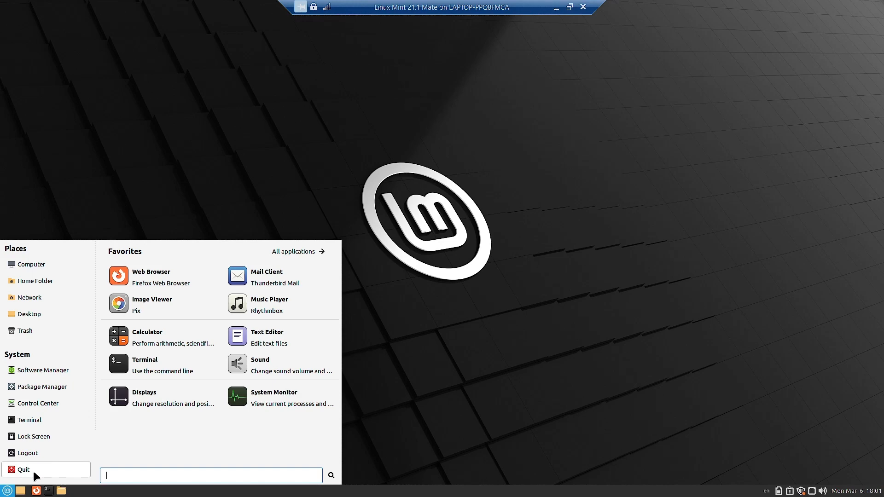
left_click(297, 252)
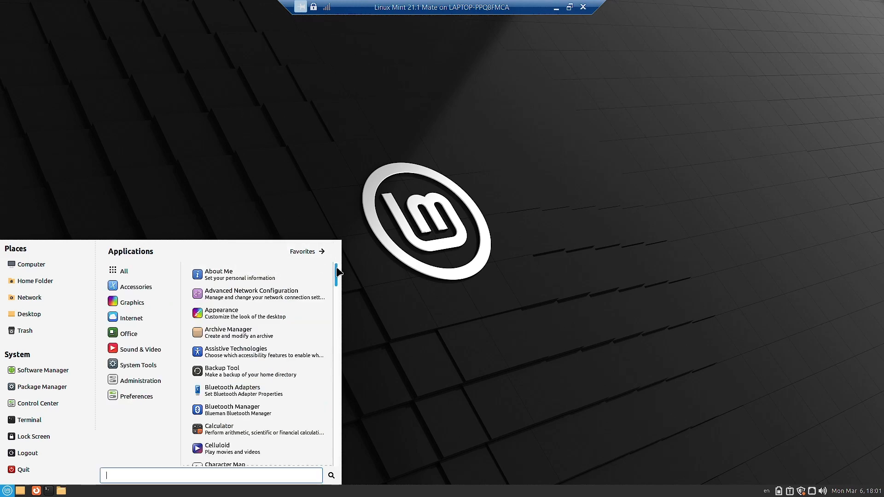
left_click_drag(338, 272, 352, 247)
mouse_move(131, 280)
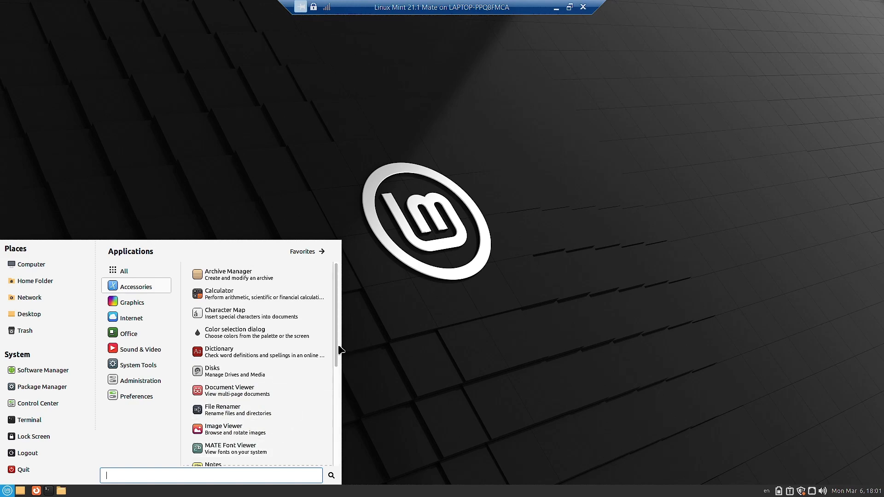
scroll(329, 369, "down", 4)
scroll(325, 405, "up", 1)
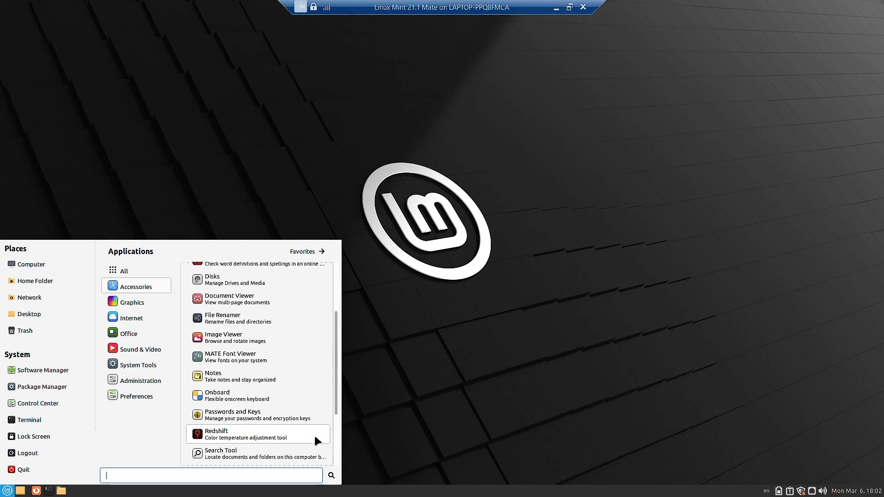
left_click_drag(337, 401, 336, 448)
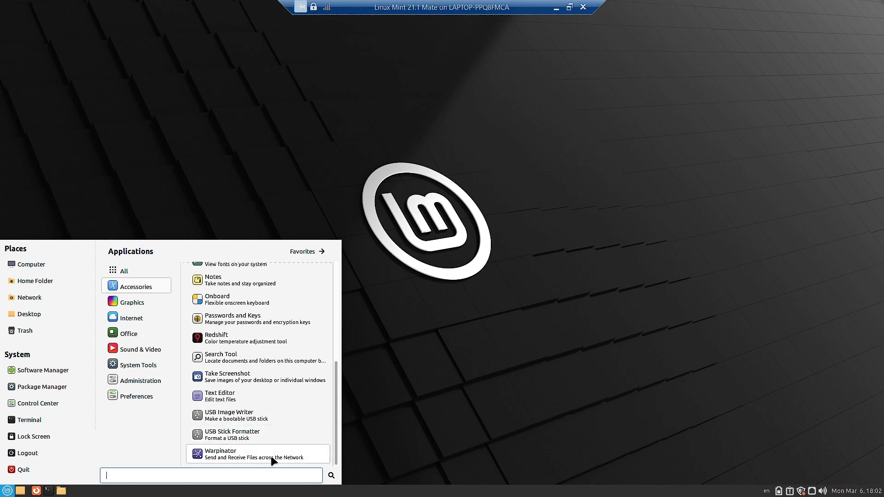
Browse the installed applications in the Graphics, Internet, Office, Sound & Video, System Tools and Administration categories
mouse_move(132, 302)
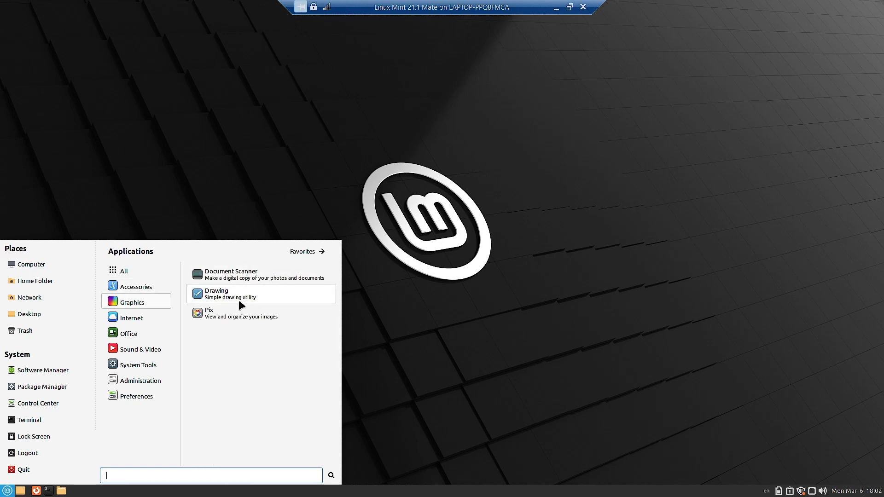
mouse_move(134, 318)
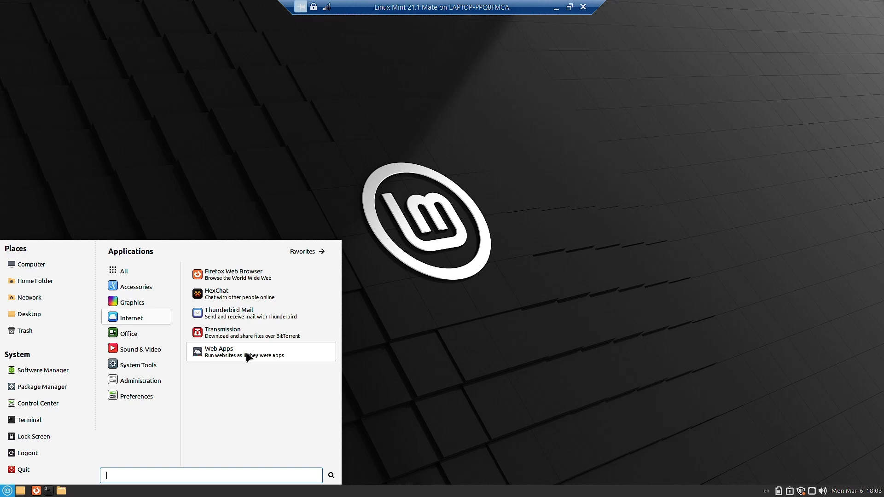
mouse_move(138, 335)
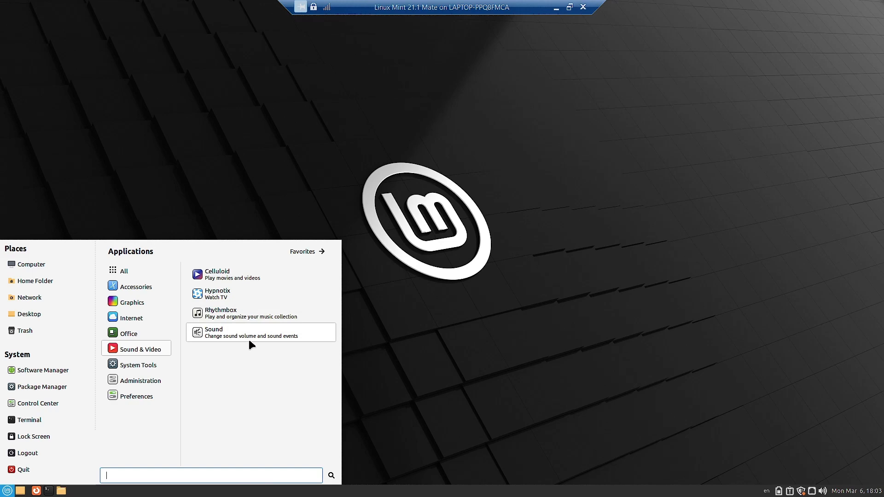
mouse_move(140, 364)
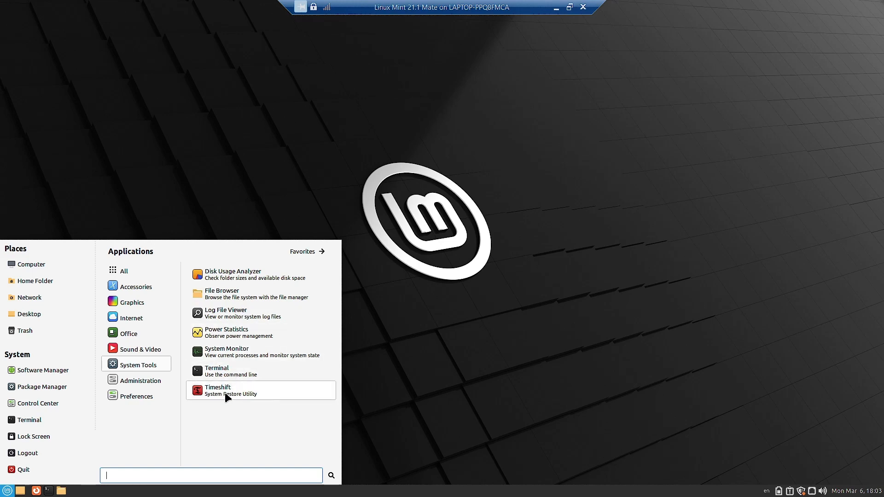
mouse_move(151, 381)
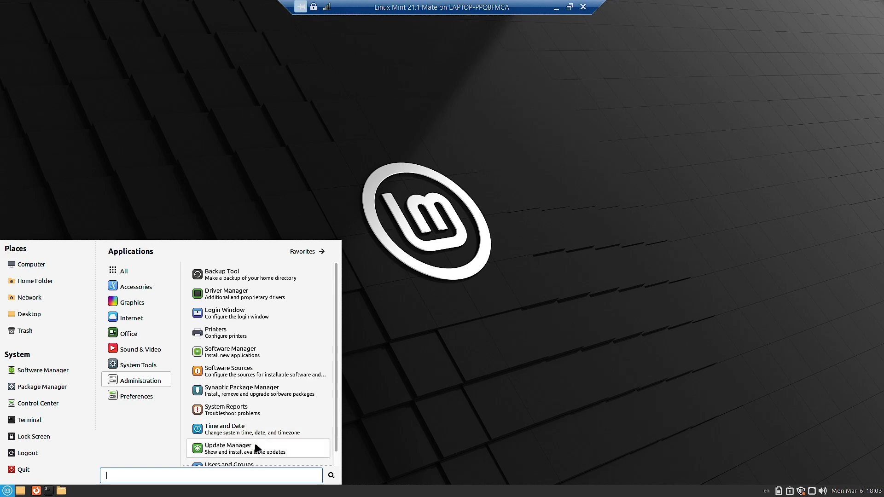
scroll(256, 443, "down", 1)
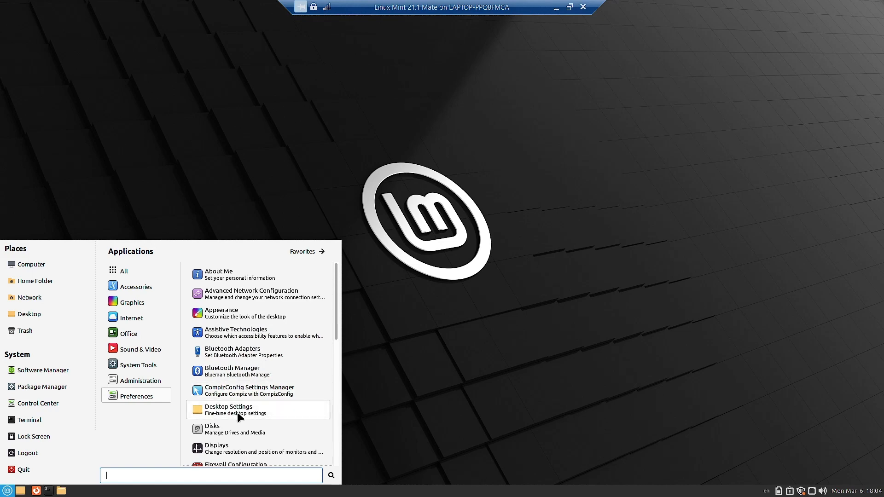
Launch Firewall Configuration from the Preferences applications and authenticate with the account password
scroll(243, 453, "down", 2)
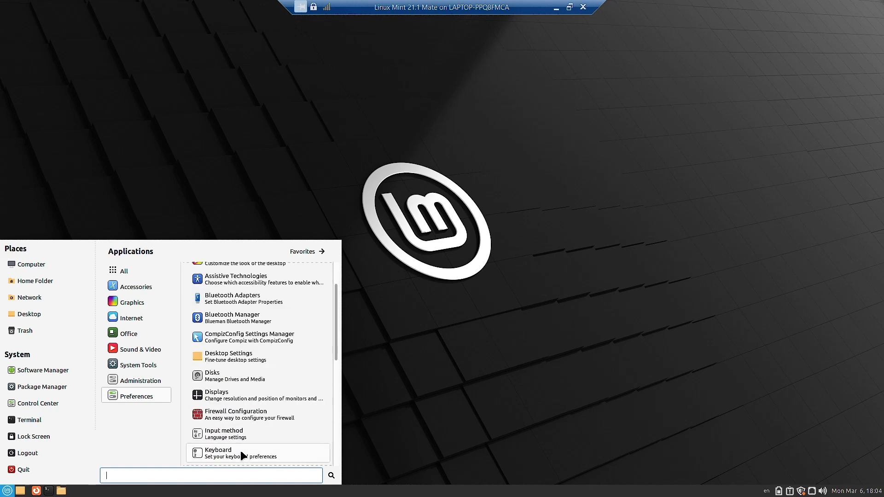
left_click(258, 419)
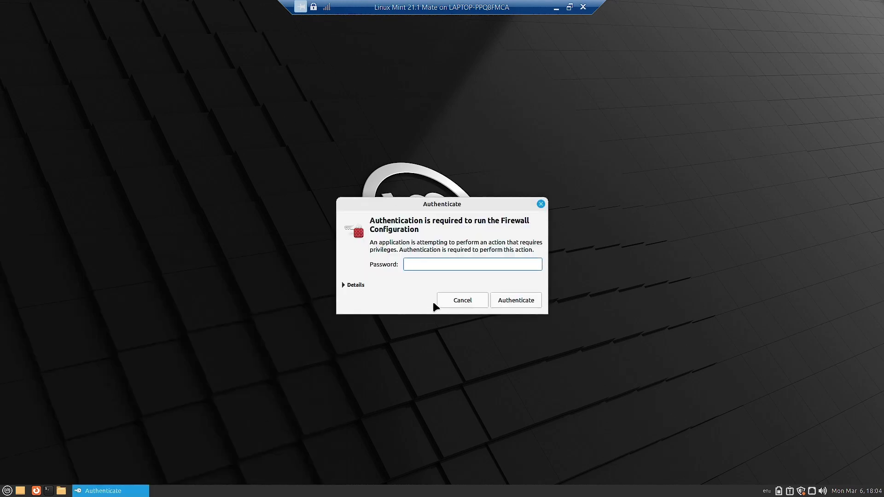
type("••••••")
key("Return")
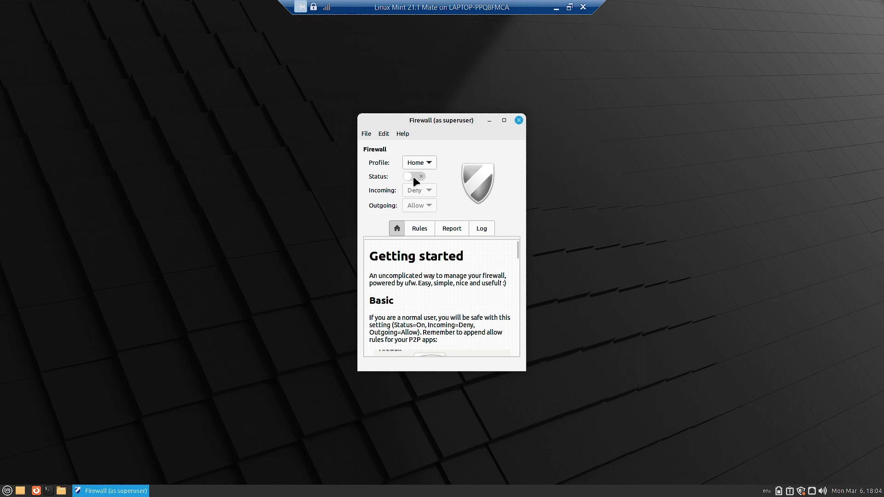
Enable the firewall for the Home profile and close the Firewall window
left_click(413, 177)
key("space")
left_click(418, 177)
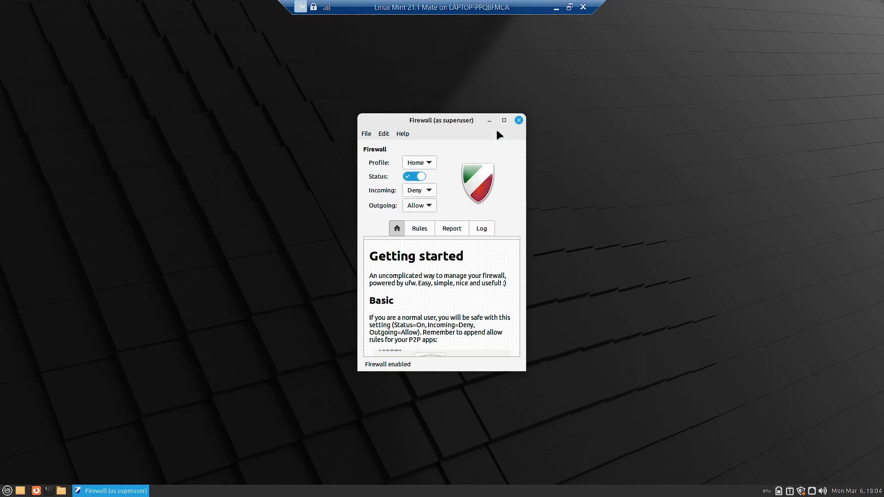
left_click(520, 121)
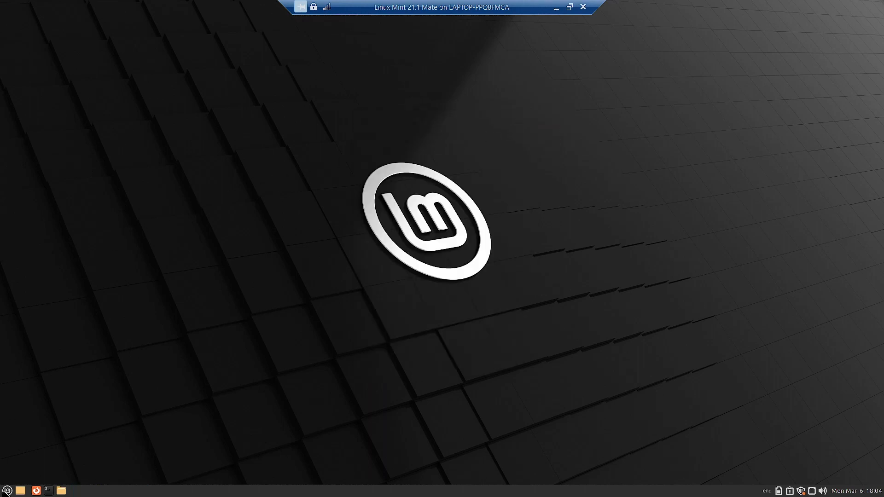
Launch System Monitor from the System Tools applications and move its window closer to the middle of the desktop
left_click(7, 491)
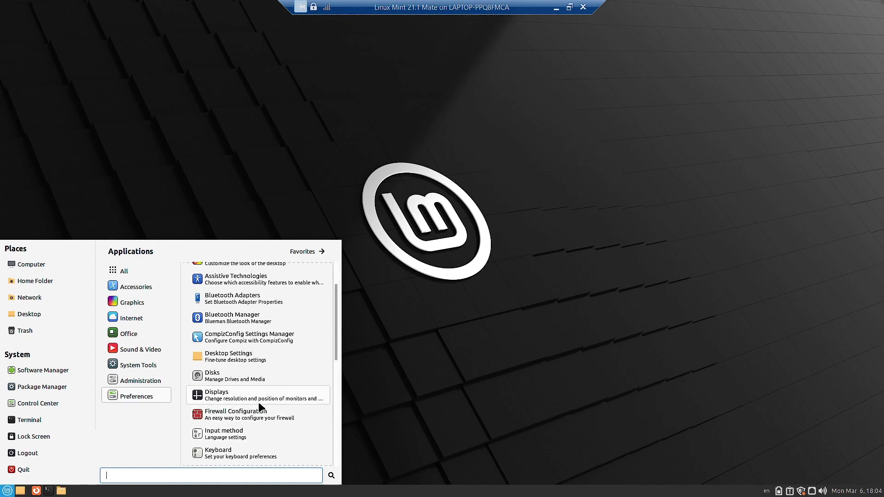
scroll(295, 406, "up", 2)
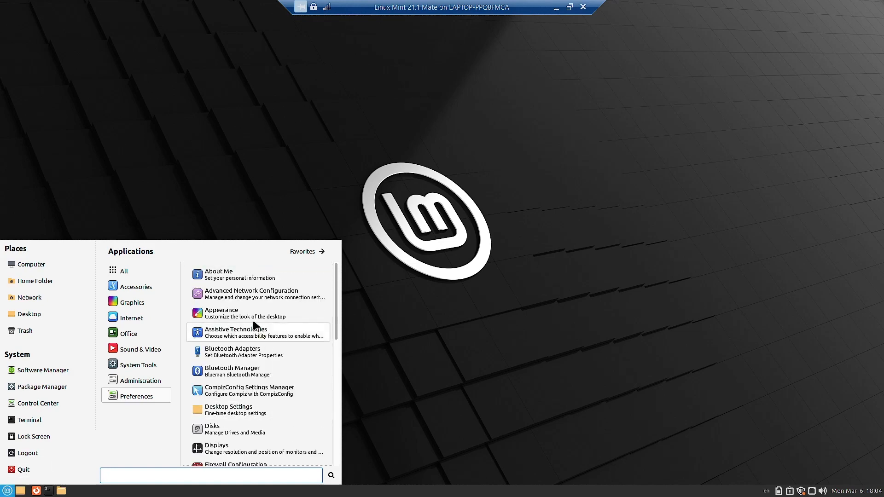
mouse_move(148, 366)
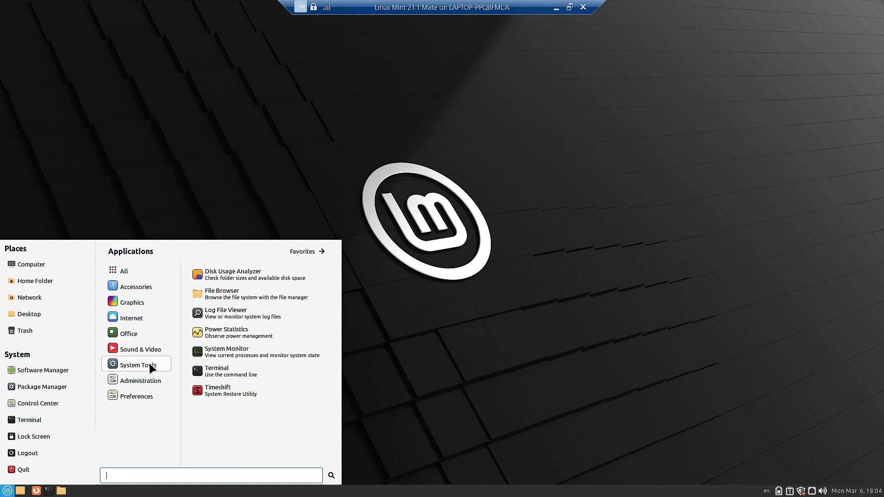
left_click(226, 353)
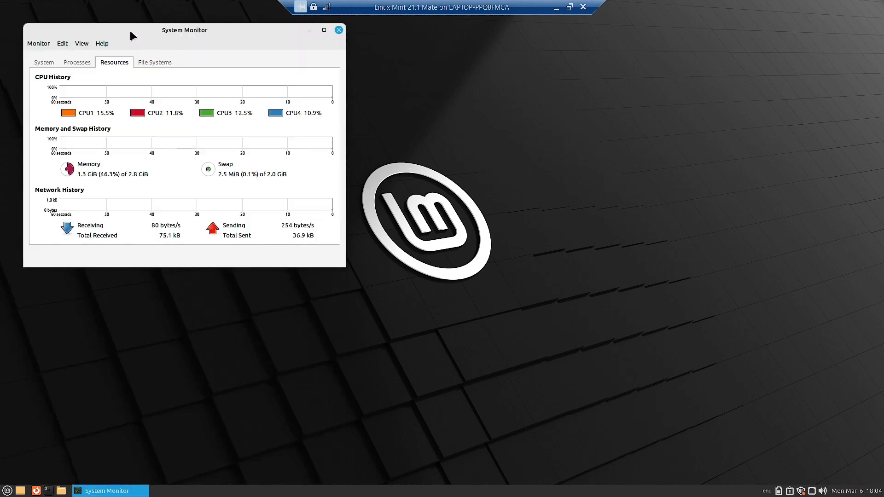
left_click_drag(129, 29, 232, 60)
View System Monitor's About information and close the dialog
left_click(205, 76)
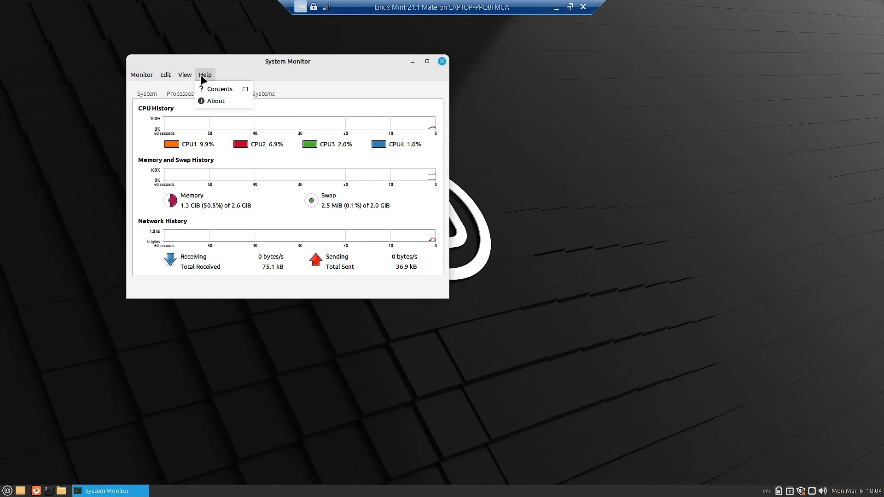
left_click(218, 103)
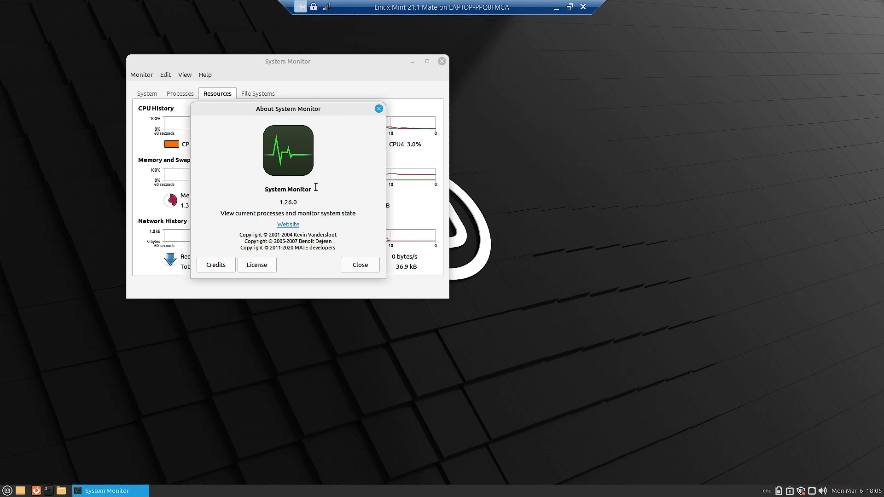
left_click(378, 108)
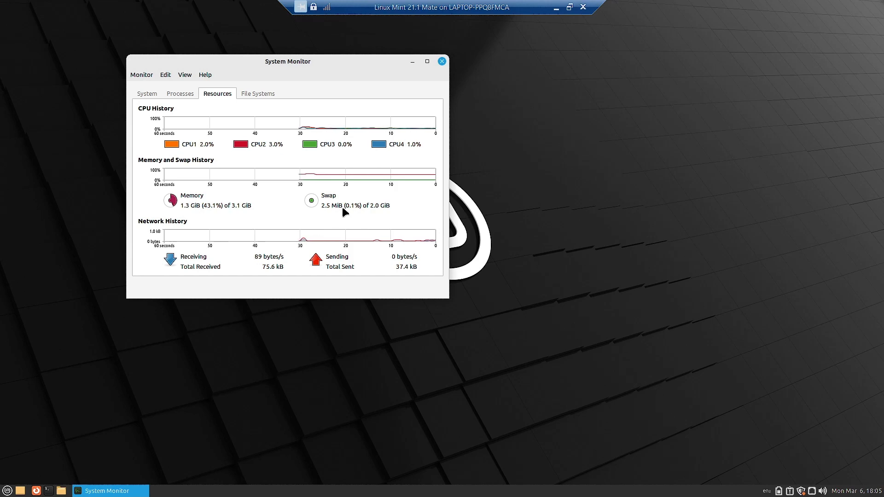
Review System Monitor's file systems, resources and system details, including the Linux Mint release and hardware, and close the window
left_click(256, 93)
left_click(223, 94)
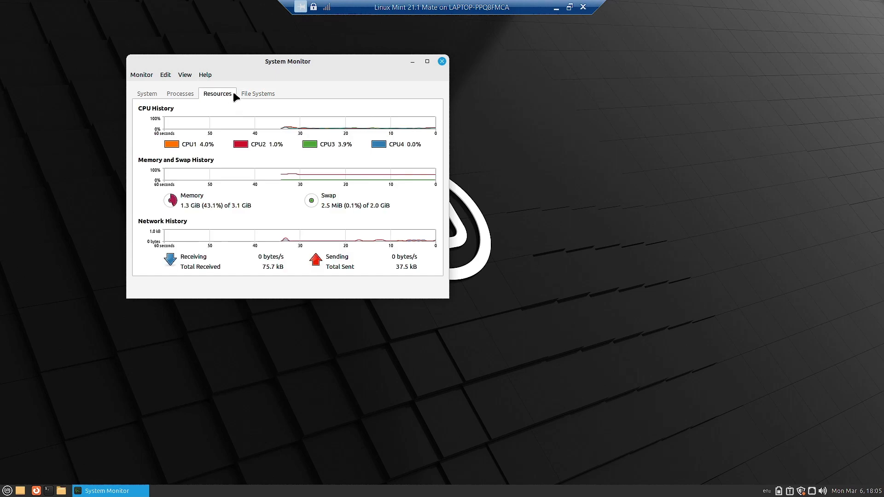
left_click(251, 94)
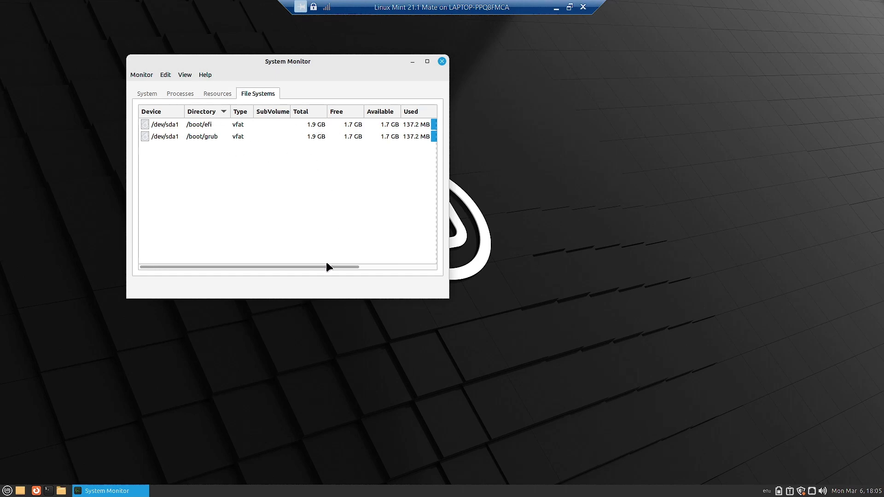
left_click_drag(327, 264, 292, 250)
left_click(153, 93)
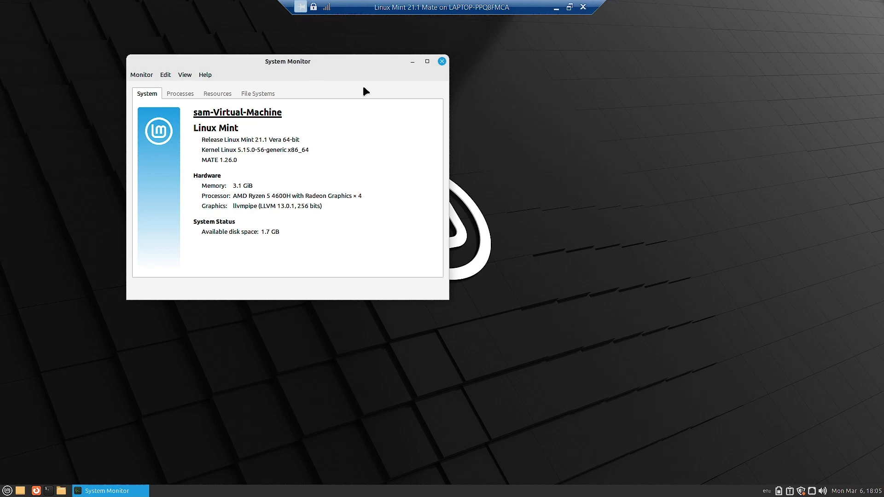
left_click(441, 61)
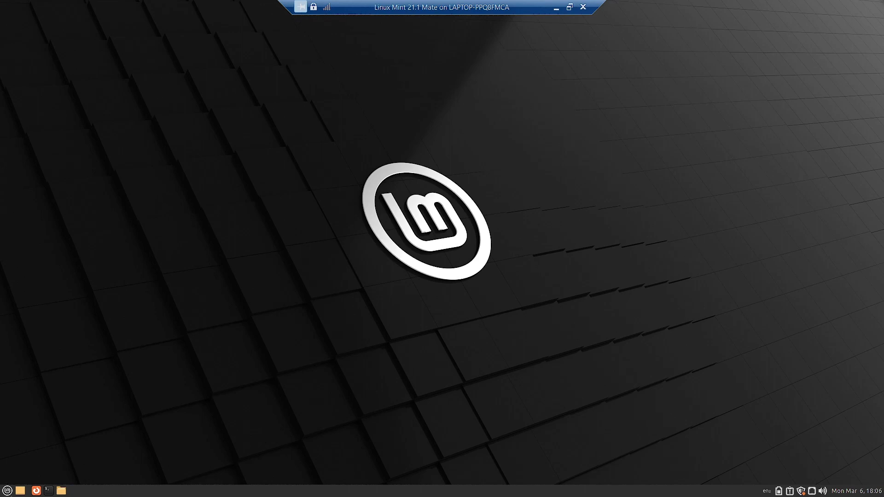
Launch Software Manager from the application menu's System entries
left_click(7, 490)
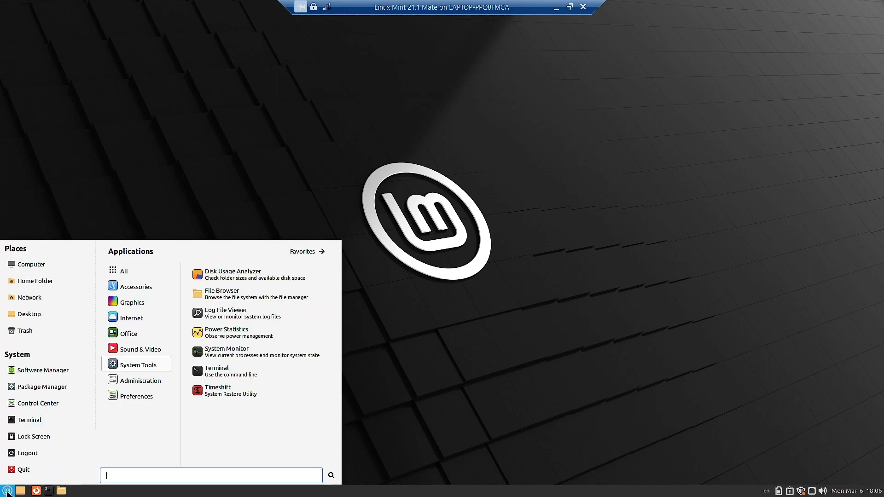
left_click(48, 372)
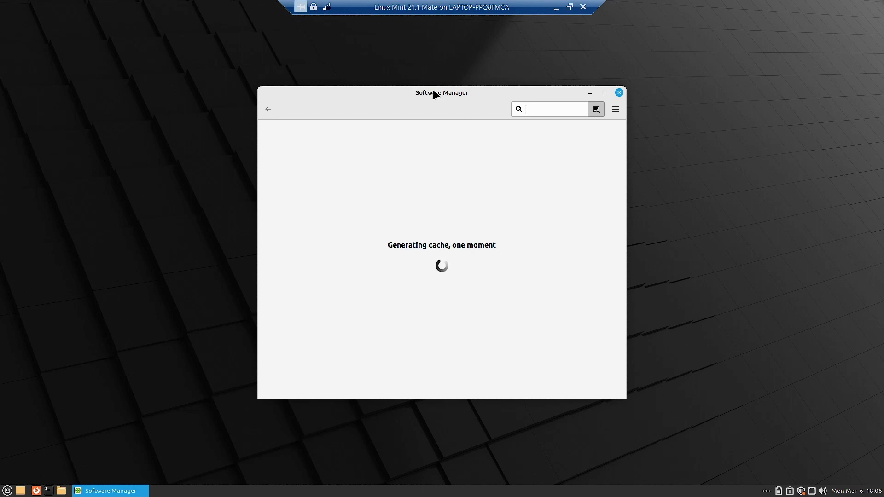
Launch Update Manager from the Administration applications and accept its welcome page
left_click(7, 491)
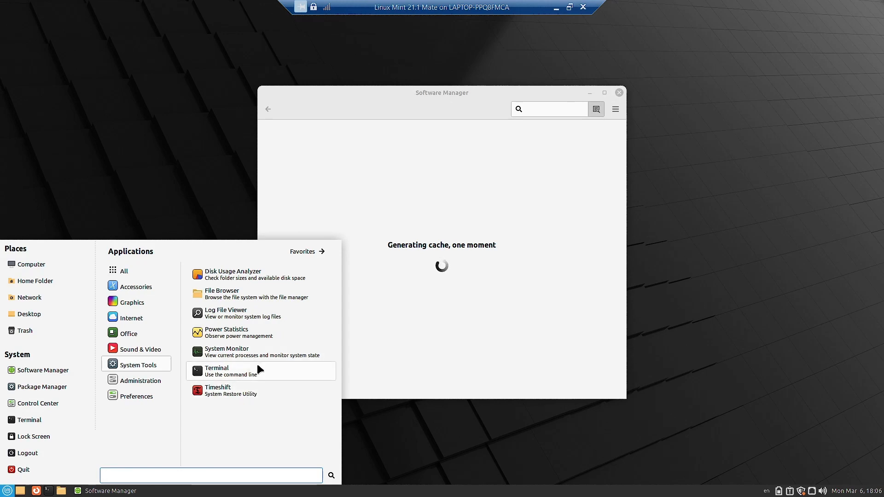
mouse_move(145, 377)
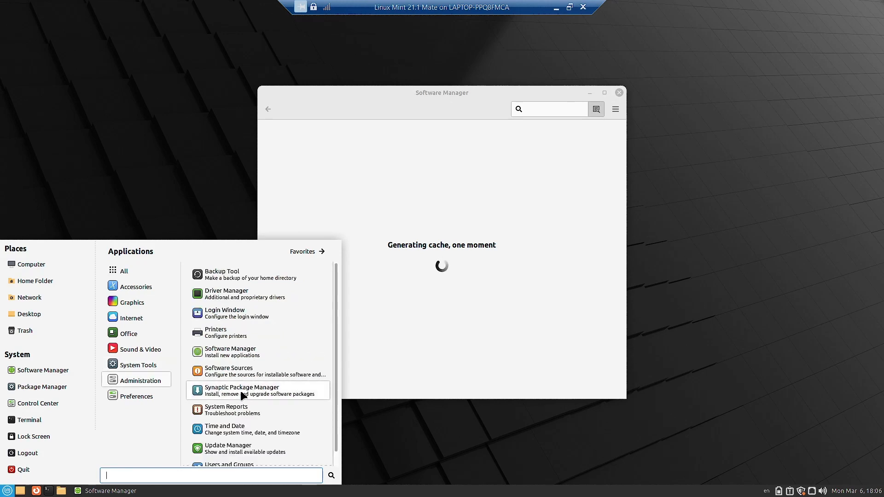
left_click(245, 448)
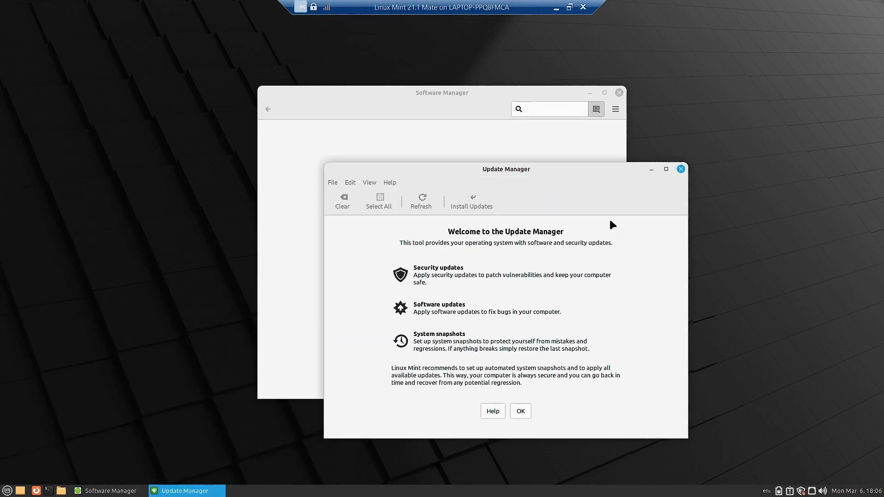
left_click(521, 413)
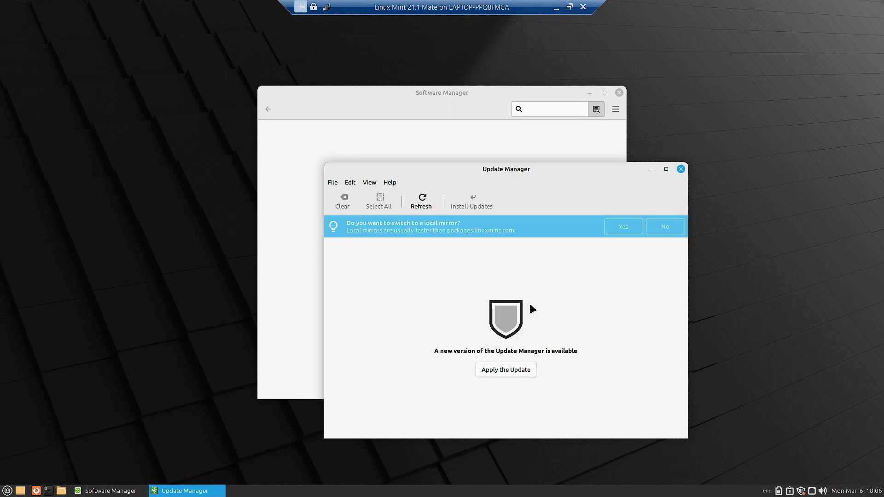
Apply the available update to Update Manager itself, authenticating with the account password
left_click(515, 373)
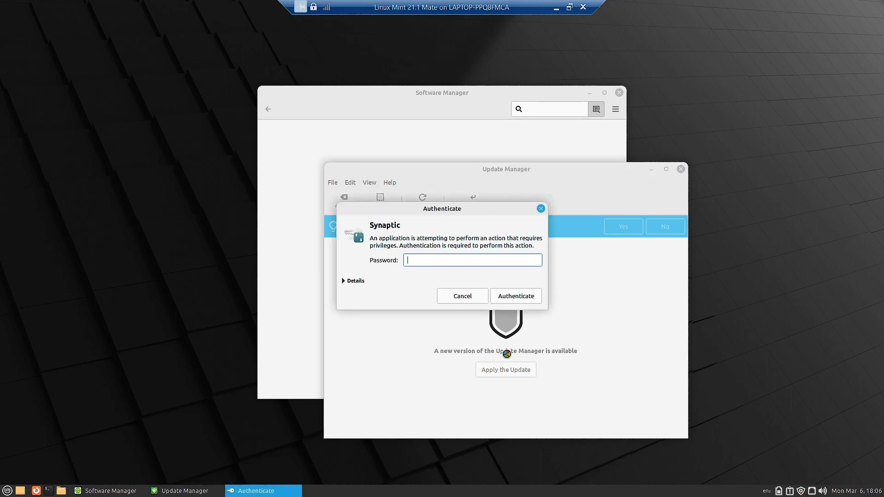
type("••••••")
key("Return")
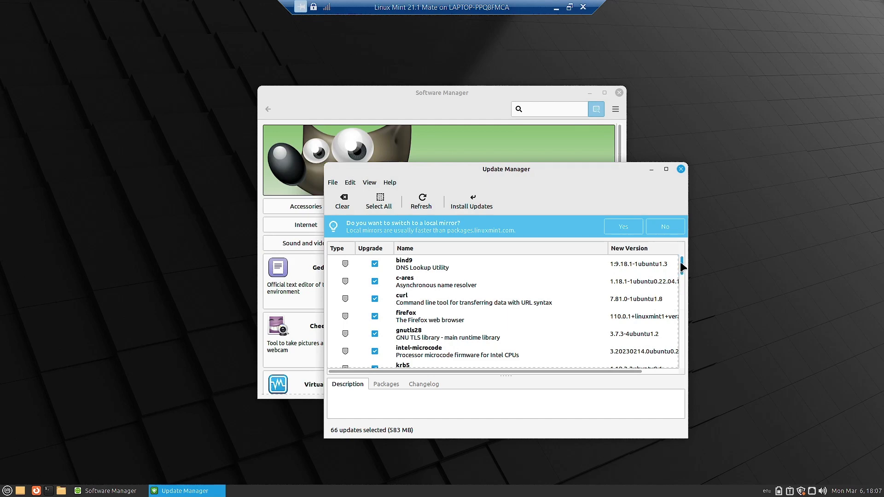
Review the full list of pending updates, from the security and kernel updates through the software updates to its end
left_click_drag(682, 266, 680, 287)
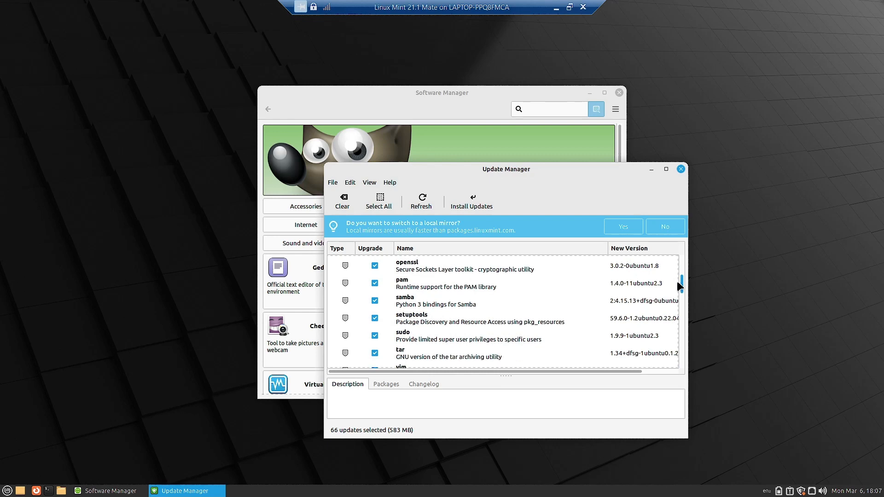
left_click_drag(680, 287, 681, 297)
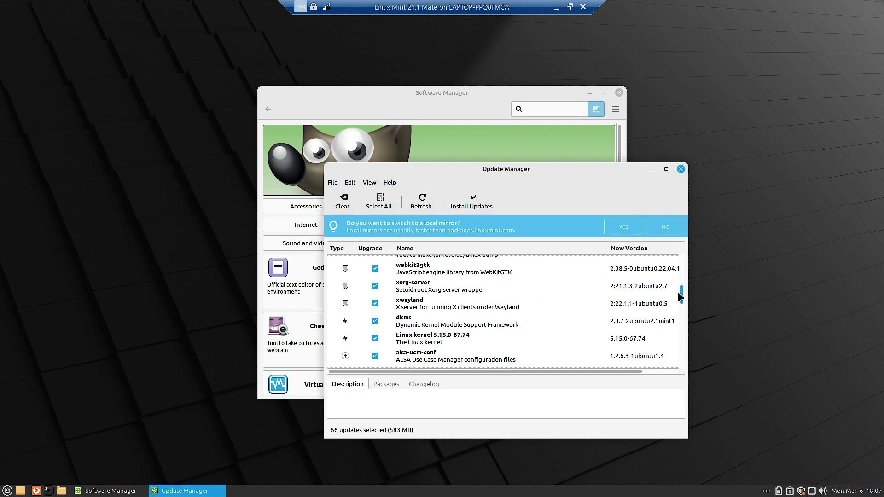
left_click_drag(681, 297, 679, 306)
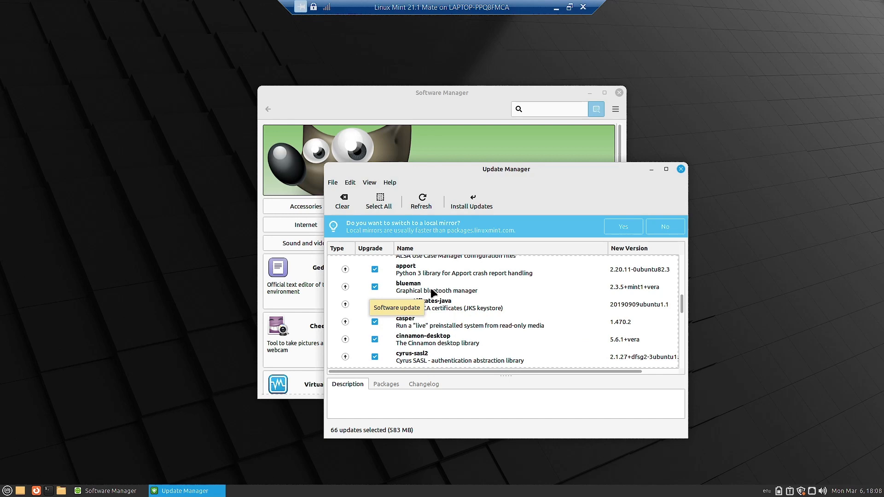
scroll(433, 293, "down", 2)
scroll(431, 289, "up", 2)
scroll(431, 289, "up", 1)
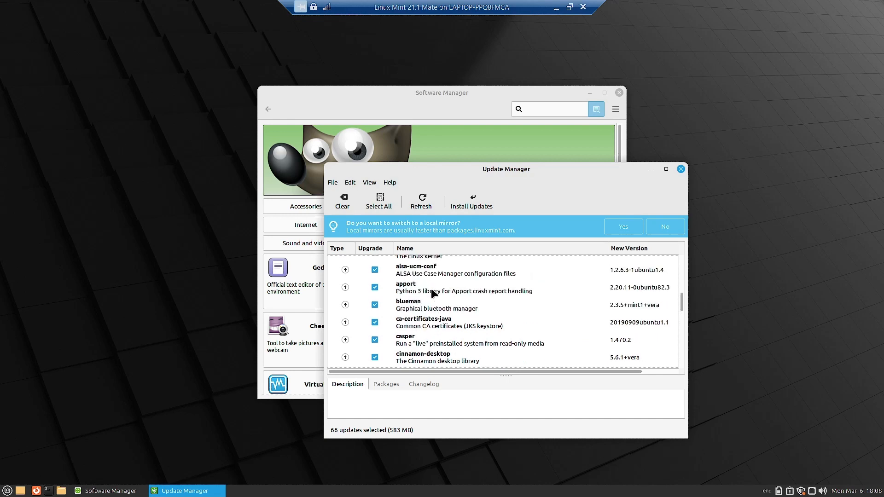
scroll(432, 288, "down", 3)
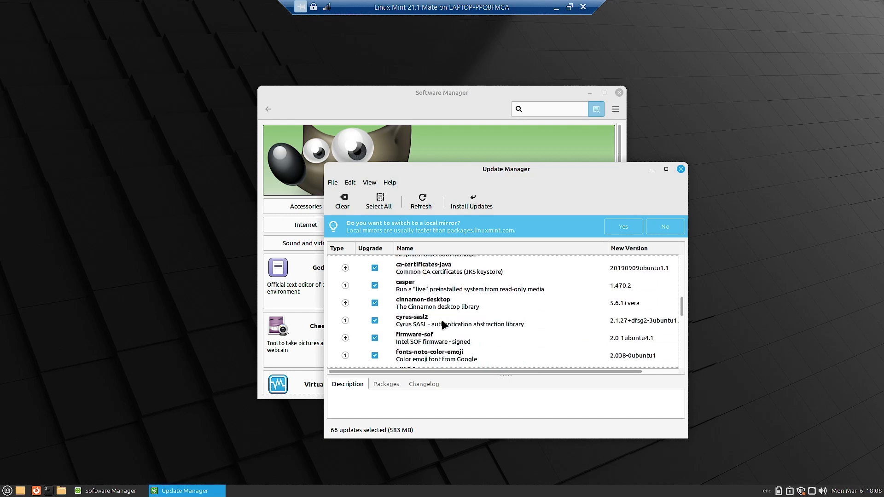
scroll(443, 323, "down", 5)
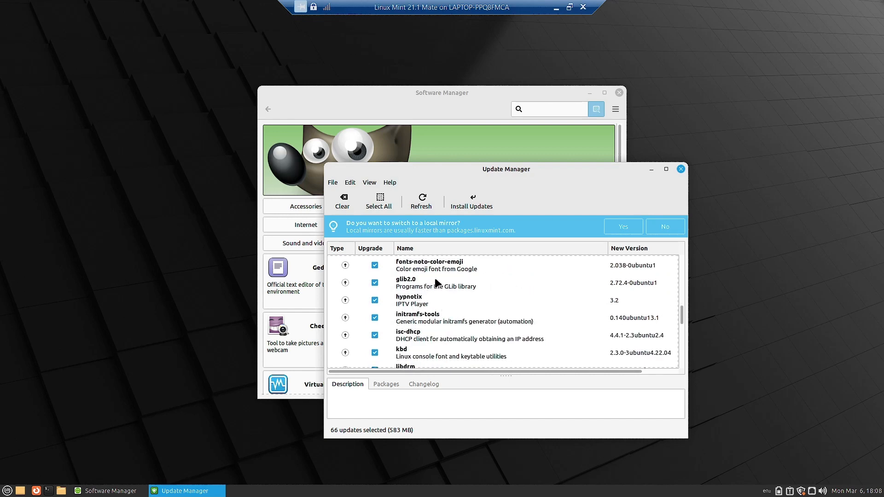
scroll(474, 330, "down", 1)
scroll(474, 332, "down", 1)
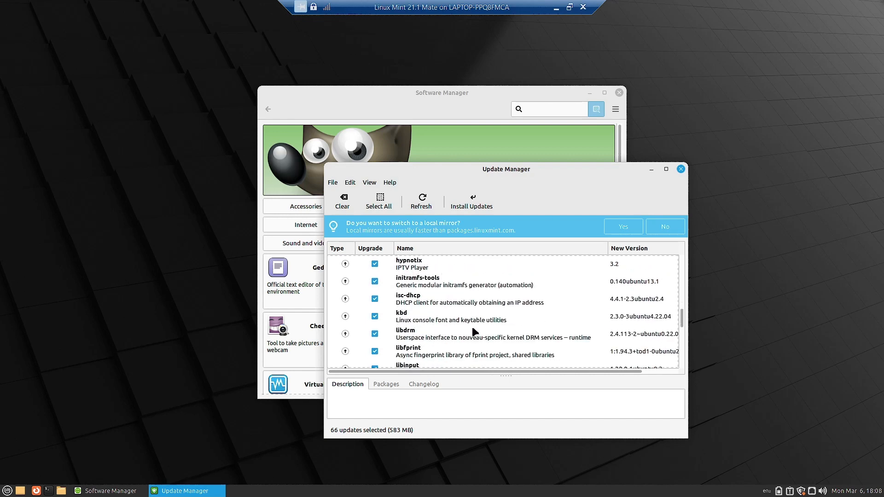
scroll(474, 332, "down", 2)
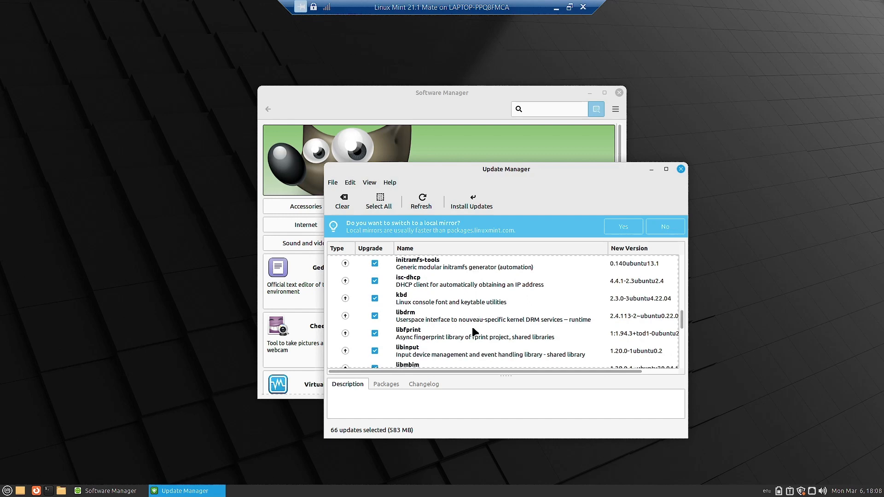
scroll(475, 332, "down", 3)
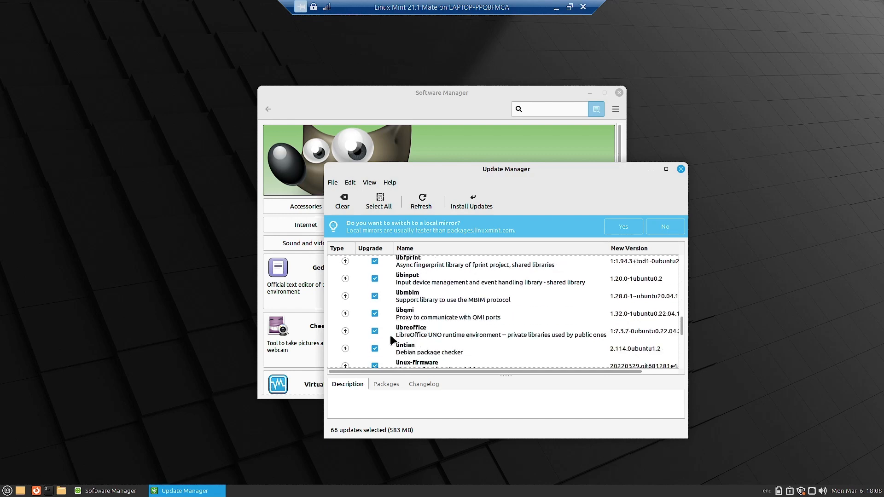
scroll(430, 334, "down", 1)
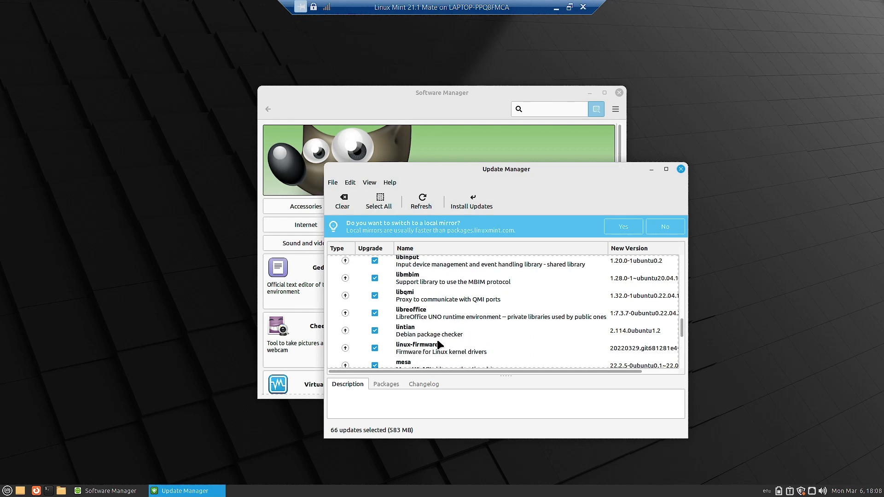
scroll(458, 349, "down", 1)
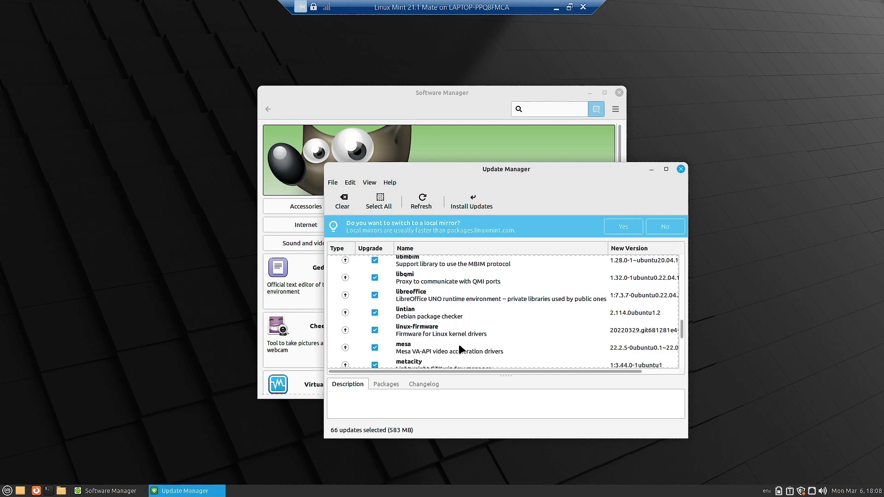
scroll(461, 349, "down", 2)
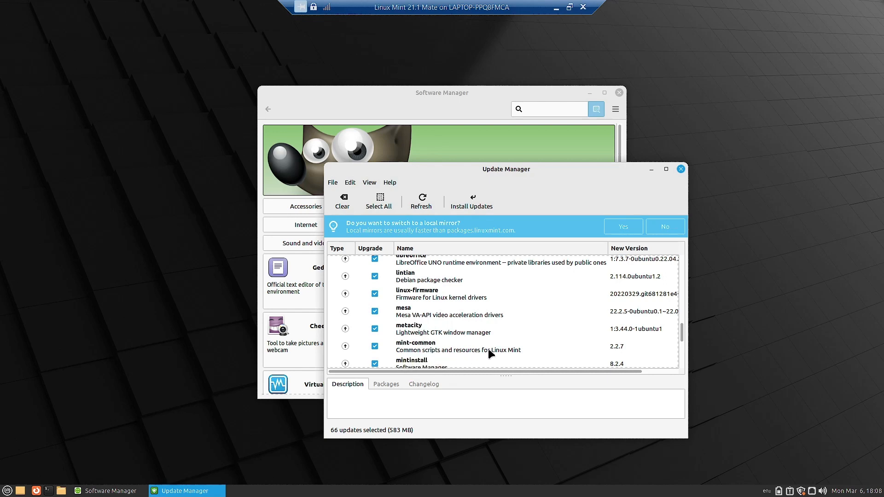
scroll(512, 352, "down", 1)
scroll(514, 353, "down", 3)
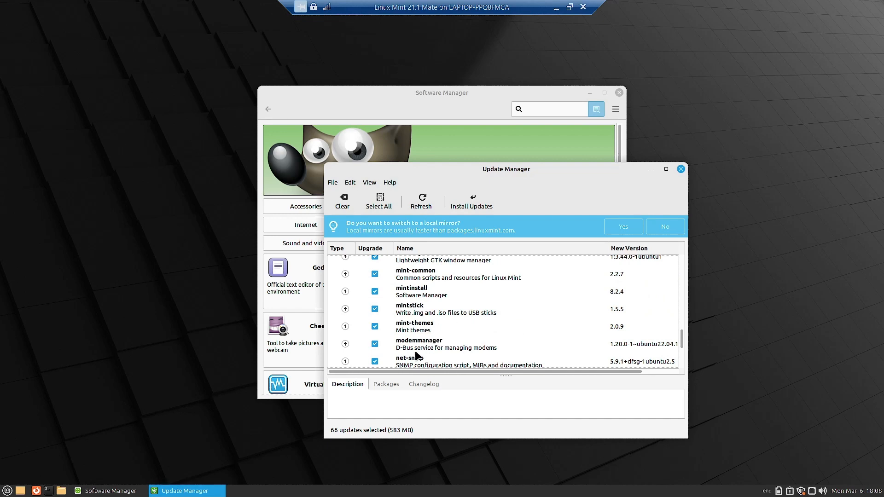
scroll(451, 347, "down", 4)
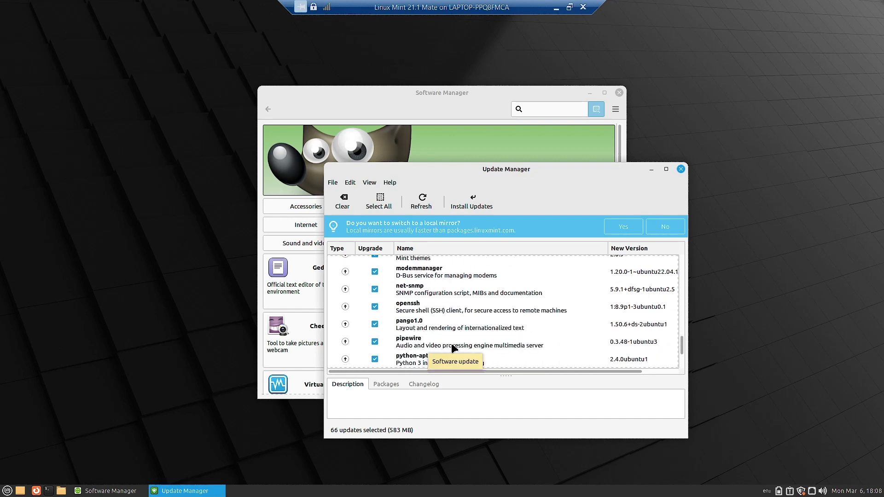
scroll(453, 345, "down", 1)
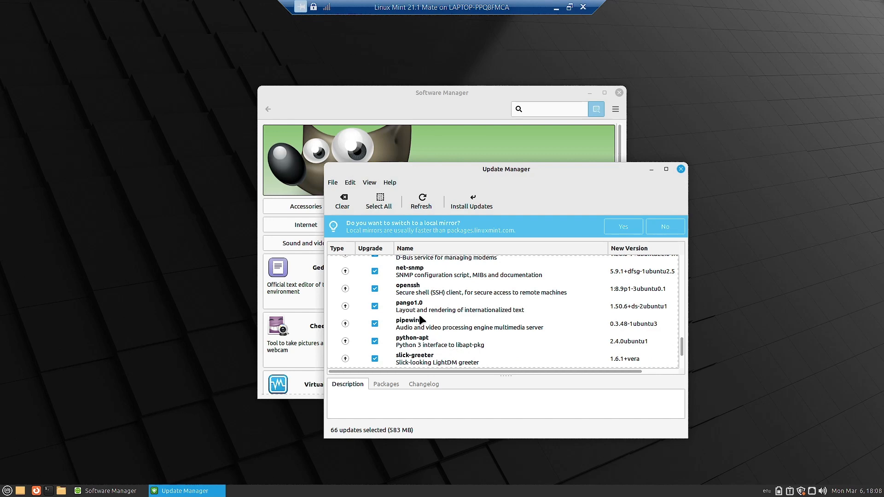
scroll(456, 339, "down", 3)
scroll(456, 339, "down", 2)
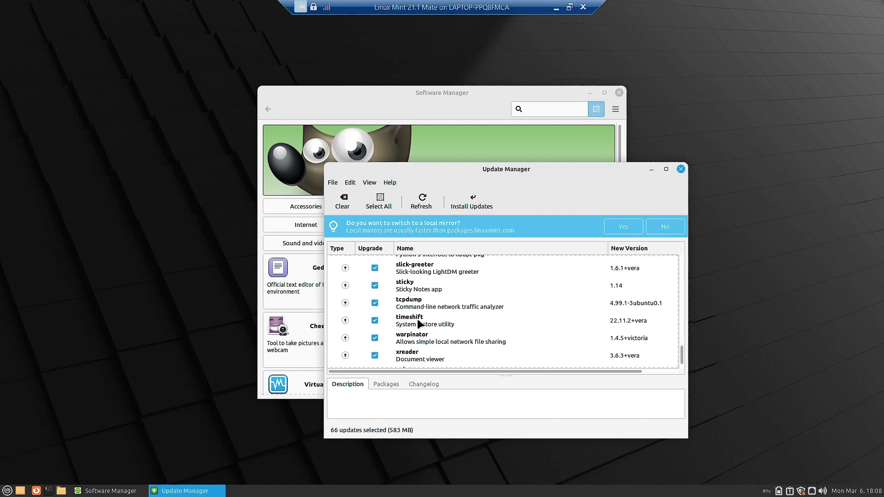
scroll(439, 338, "down", 2)
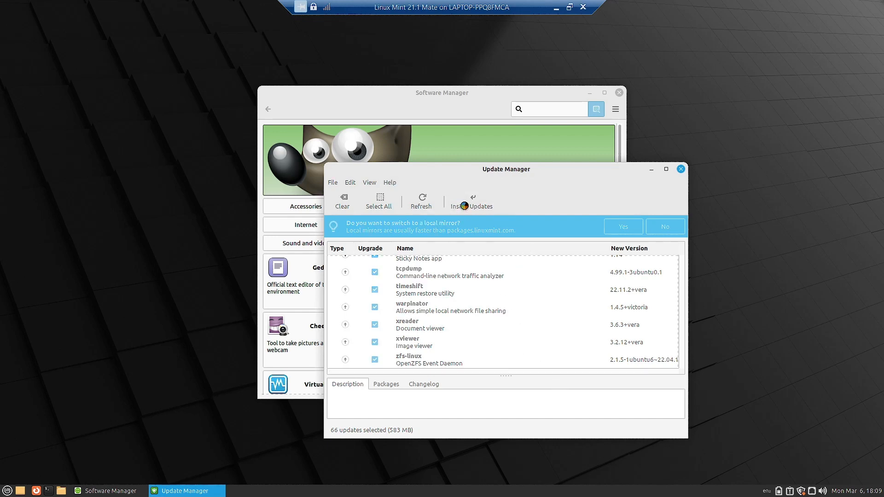
Switch to Software Manager, search for "obs studio" and open the Flathub entry for OBS Studio
left_click(428, 92)
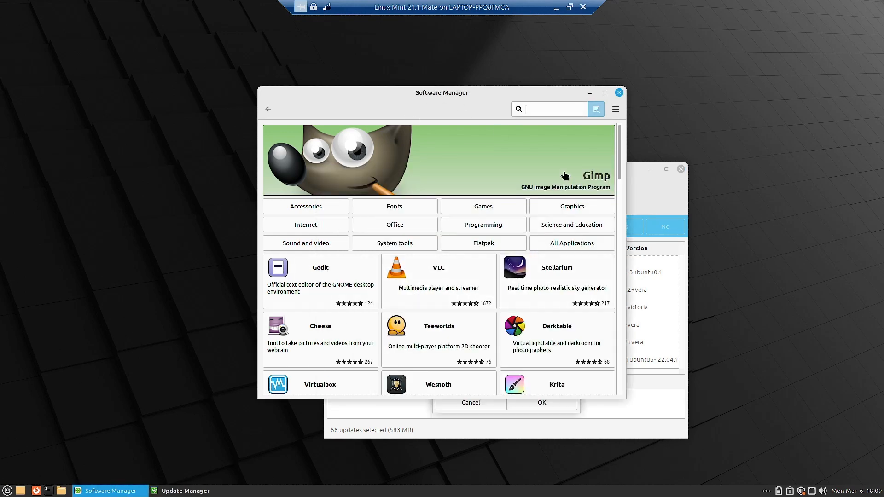
type("obs s")
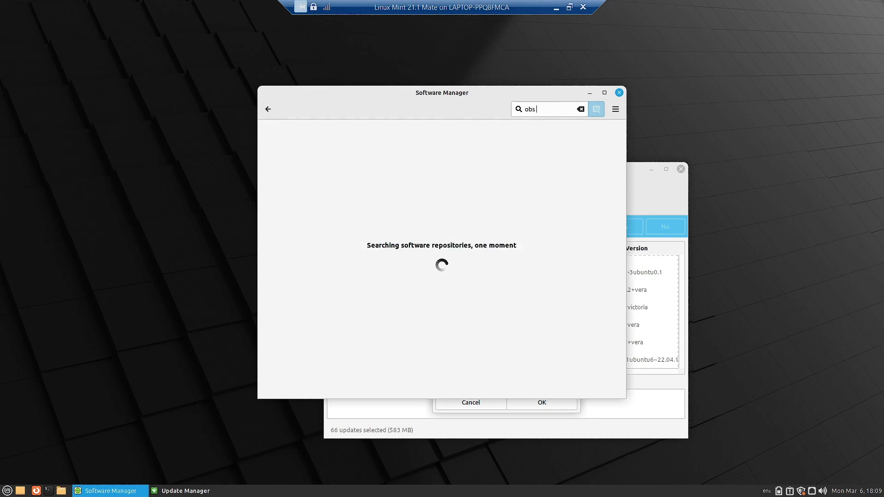
type("tudio")
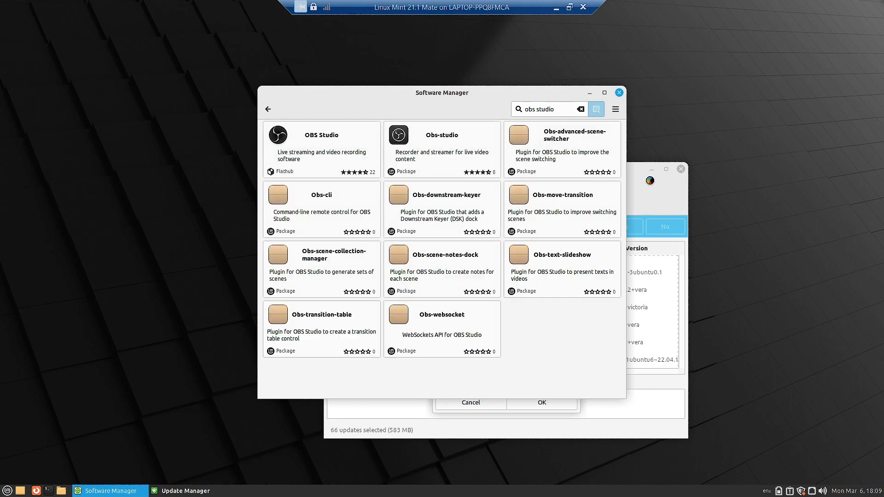
left_click(315, 152)
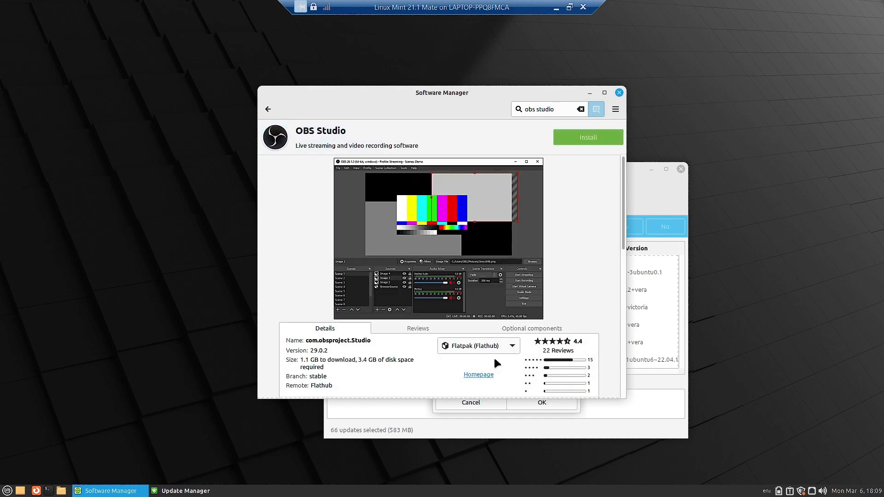
Check OBS Studio's Flatpak (Flathub) details and switch its source to System Package to compare version and size
left_click(510, 347)
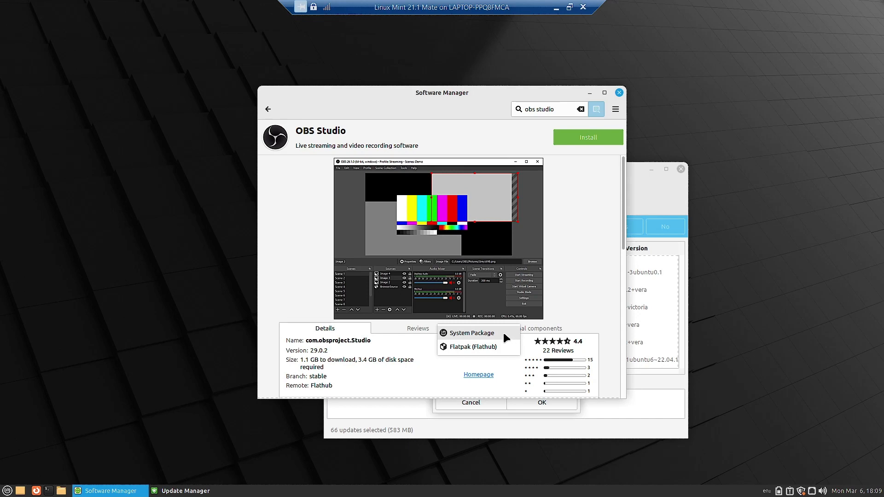
left_click(445, 346)
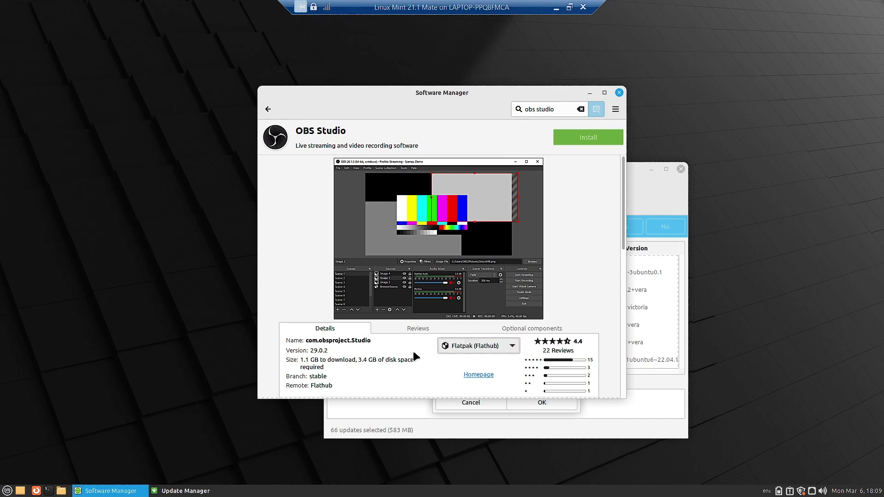
left_click(480, 348)
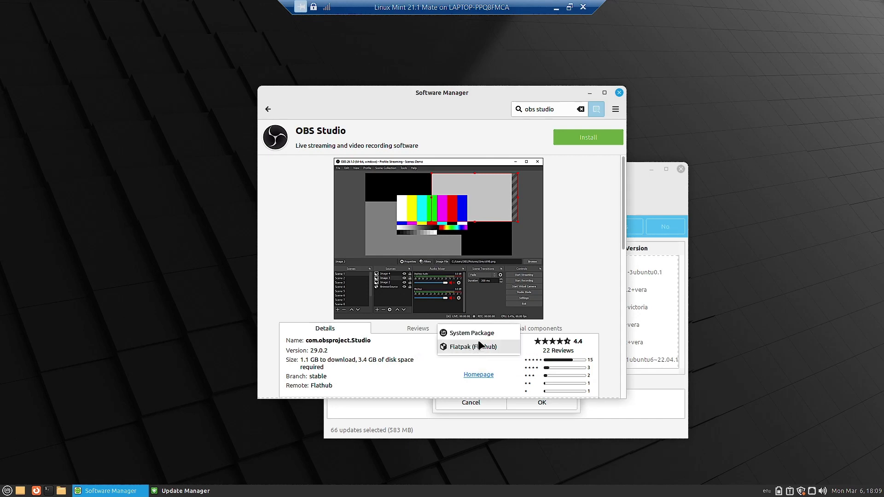
left_click(478, 332)
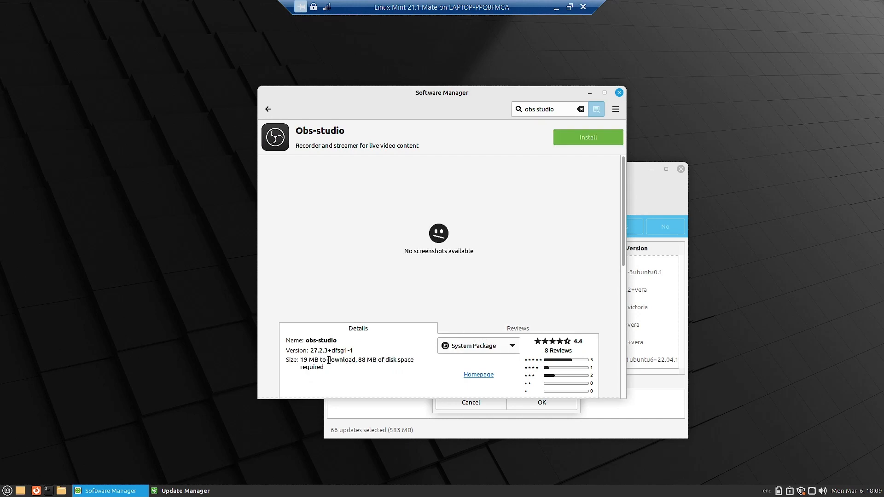
left_click(470, 348)
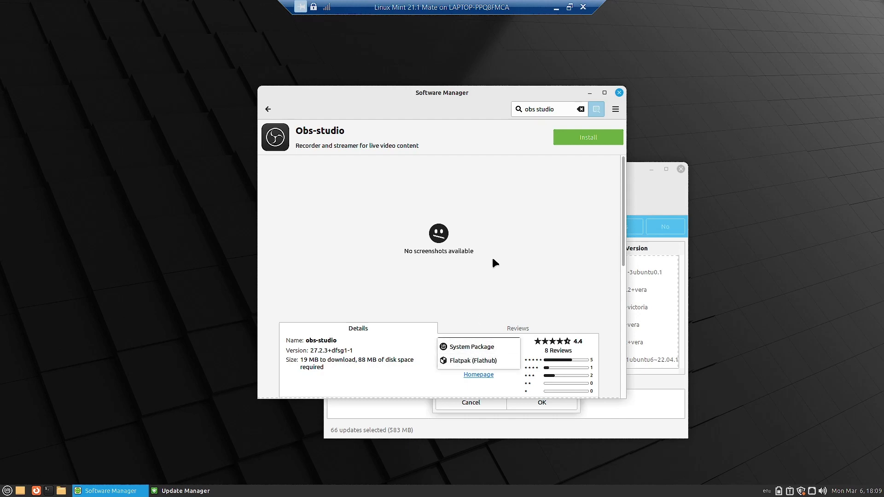
Open the Obs-studio package entry from the search results and check its available sources, keeping System Package selected
left_click(269, 109)
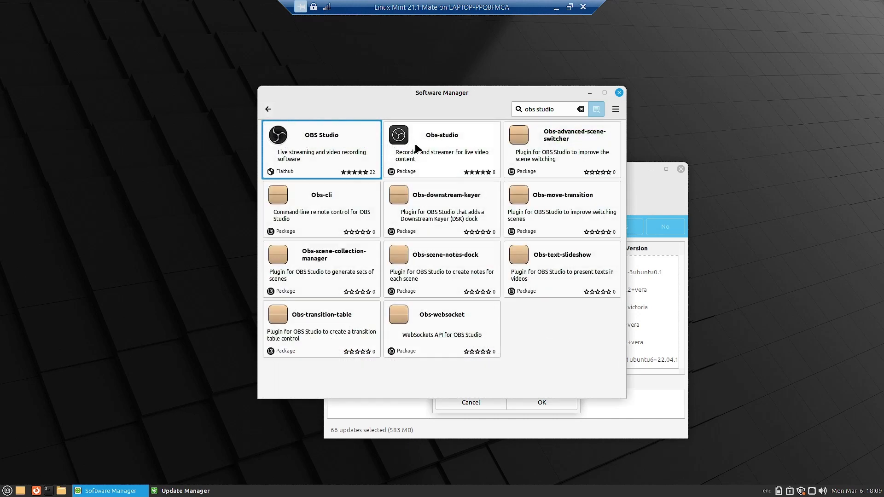
left_click(446, 159)
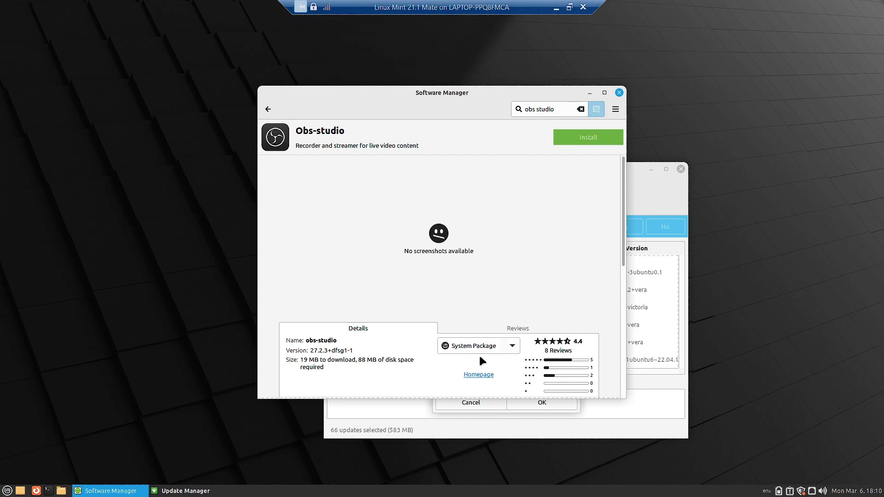
left_click(511, 346)
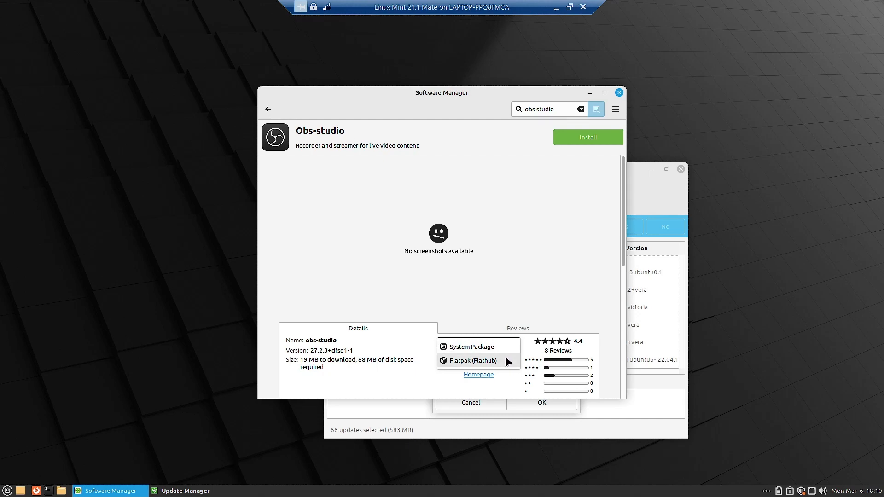
left_click(500, 347)
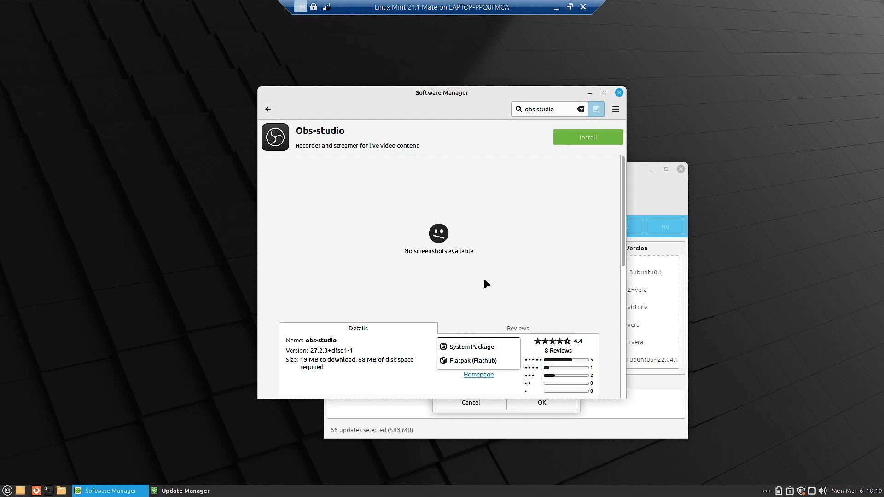
Return from the Obs-studio entry to Software Manager's front page and close Software Manager
left_click(269, 109)
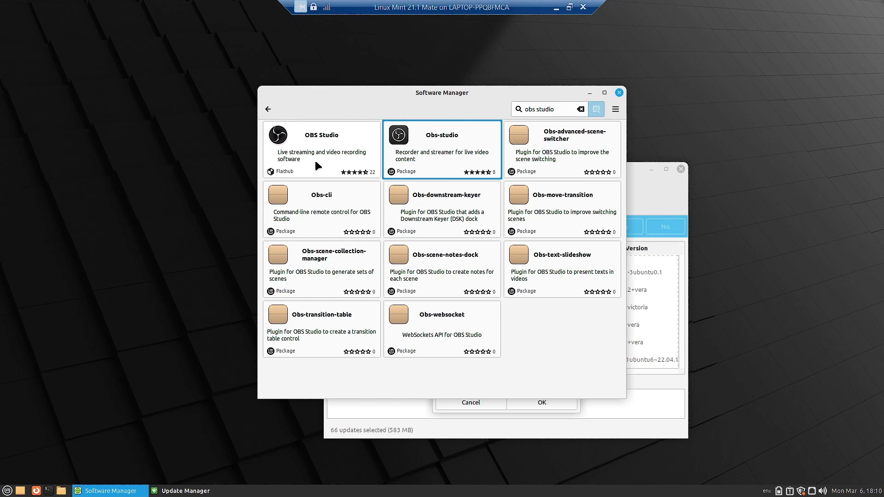
left_click(268, 110)
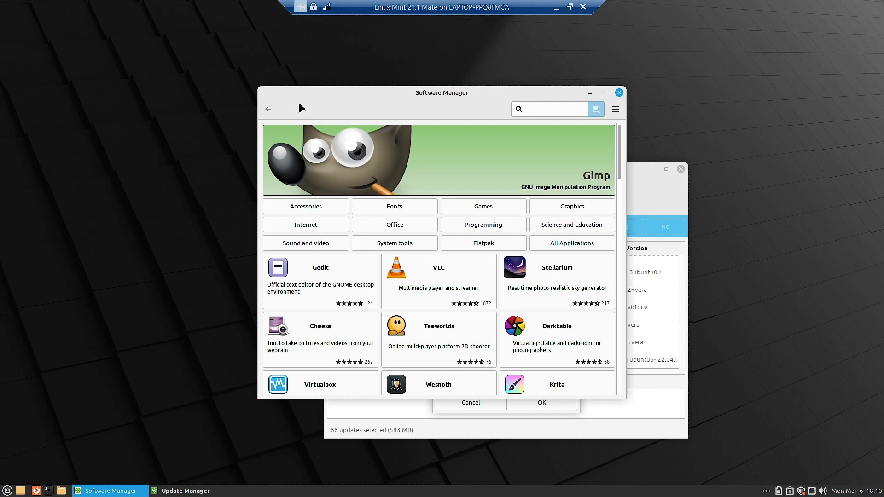
left_click(620, 93)
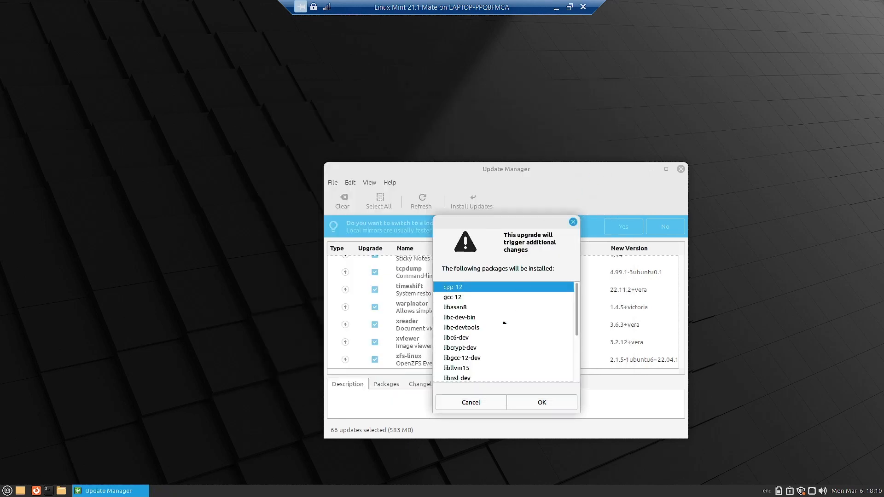
Accept the additional package changes in Update Manager and authenticate with the account password to start installing the updates
left_click(534, 403)
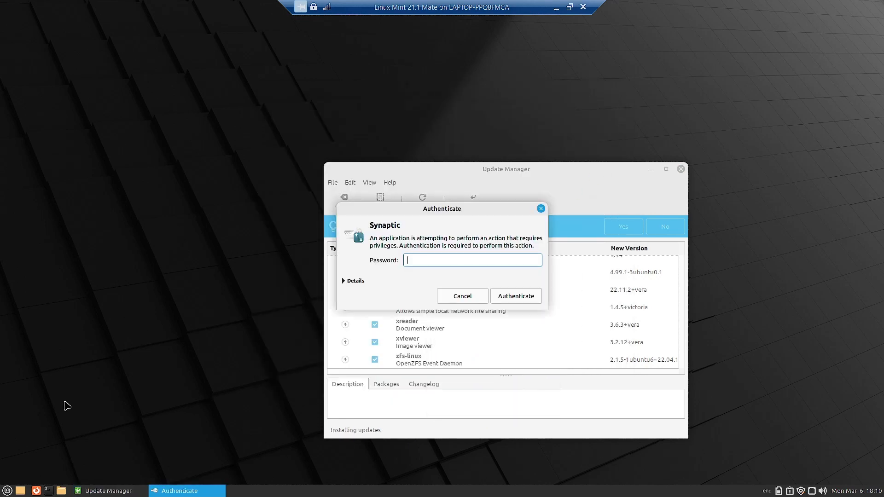
type("••••••")
key("Return")
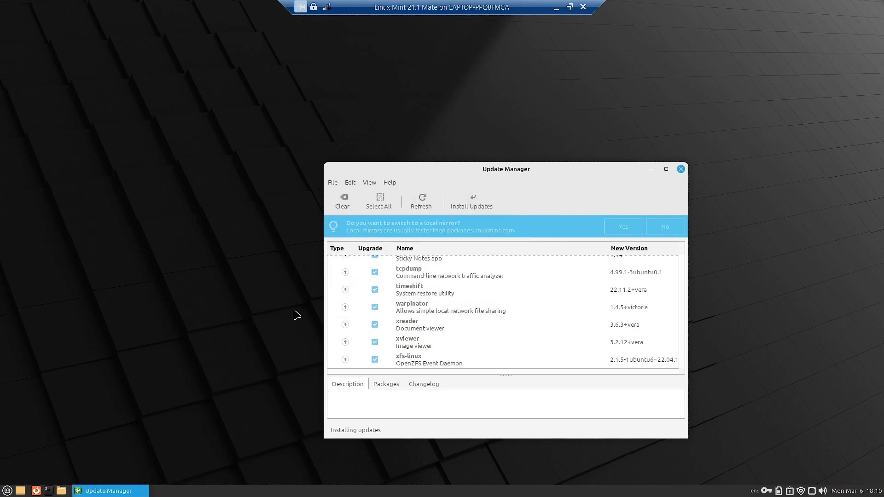
Launch Driver Manager from the administration applications and move its window clear of Update Manager
left_click(7, 491)
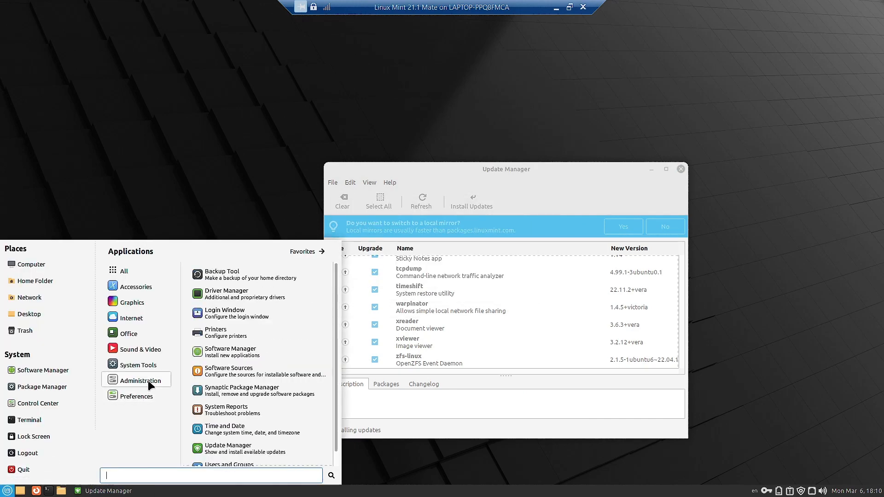
mouse_move(152, 370)
scroll(267, 403, "down", 1)
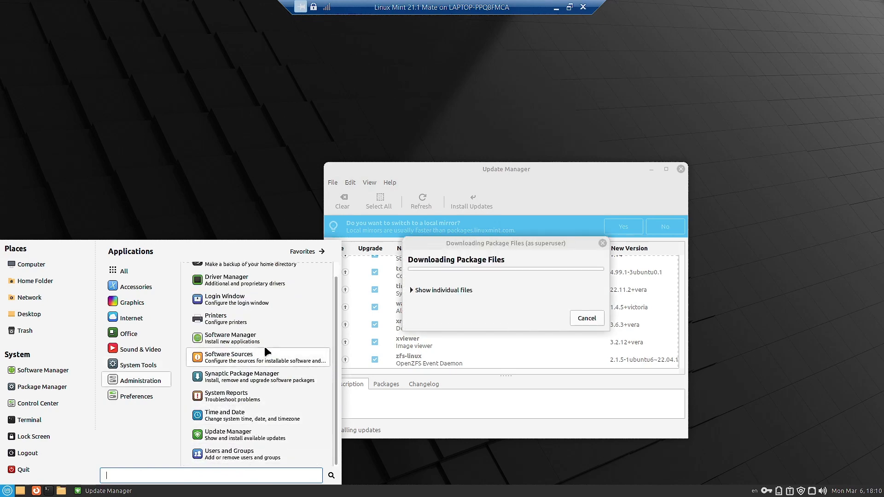
left_click(255, 285)
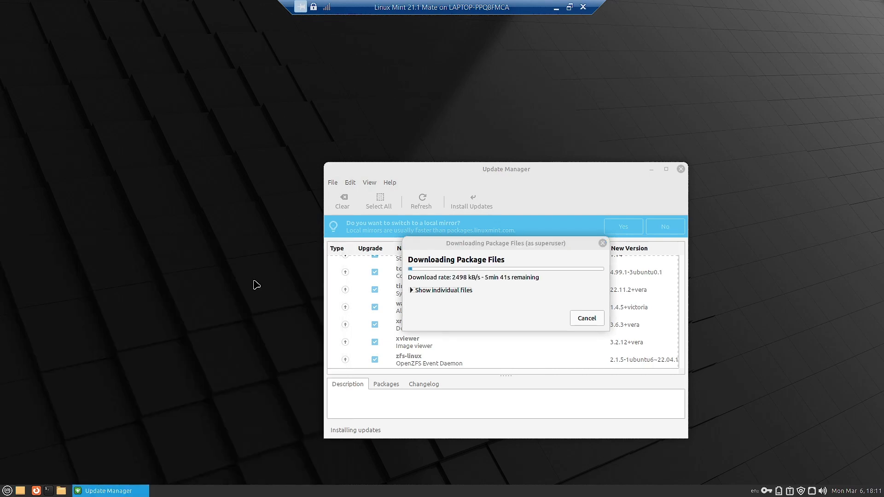
left_click_drag(453, 131, 174, 100)
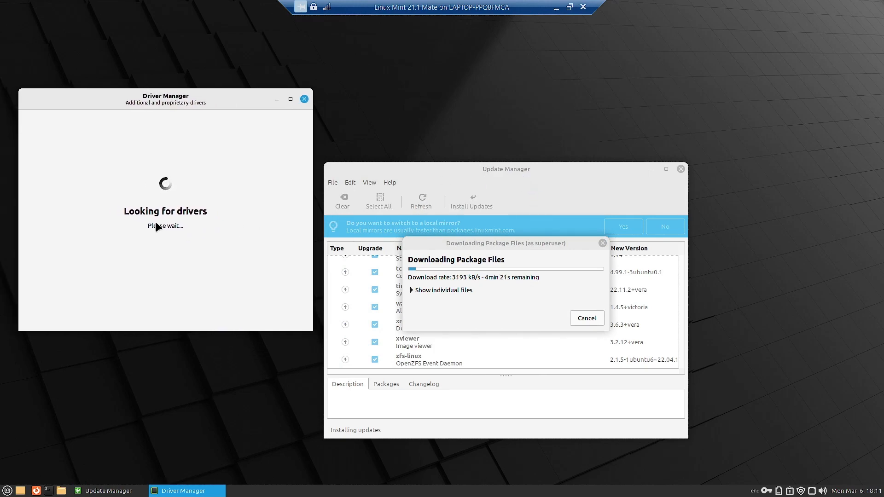
Back up the personal data with Backup Tool to the Backups folder, excluding Documents/Backups, and close the tool
left_click(8, 491)
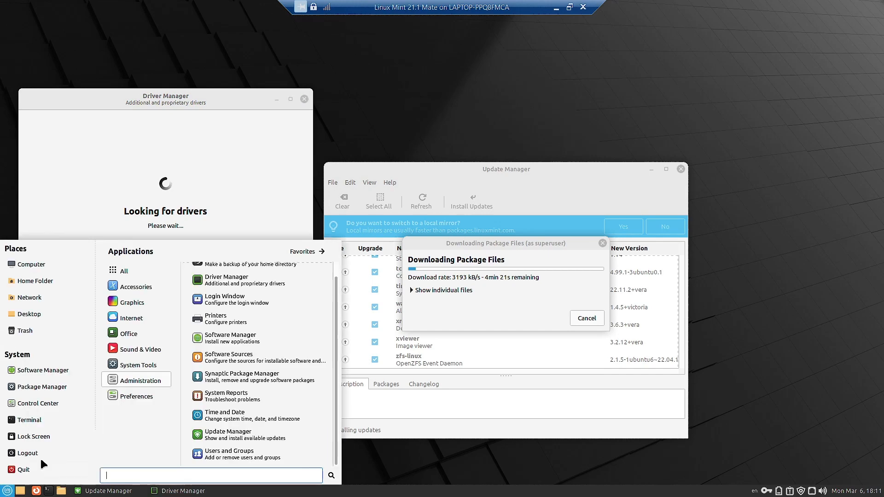
scroll(261, 324, "up", 1)
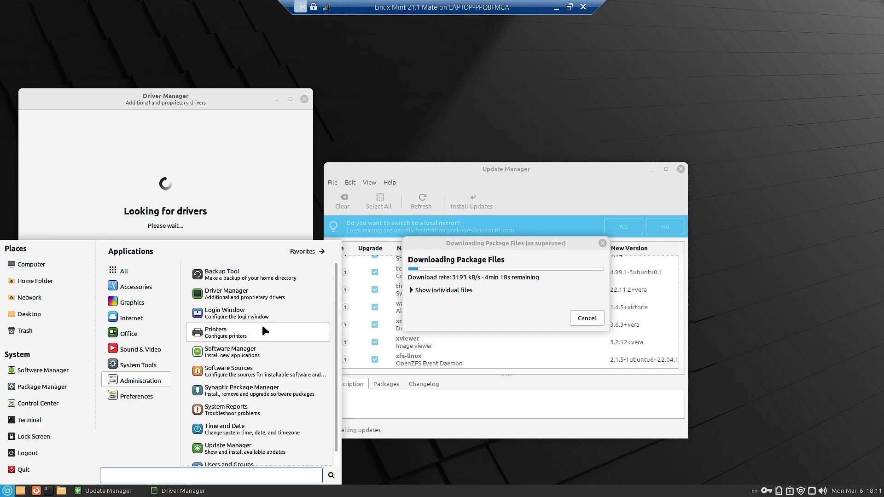
left_click(257, 275)
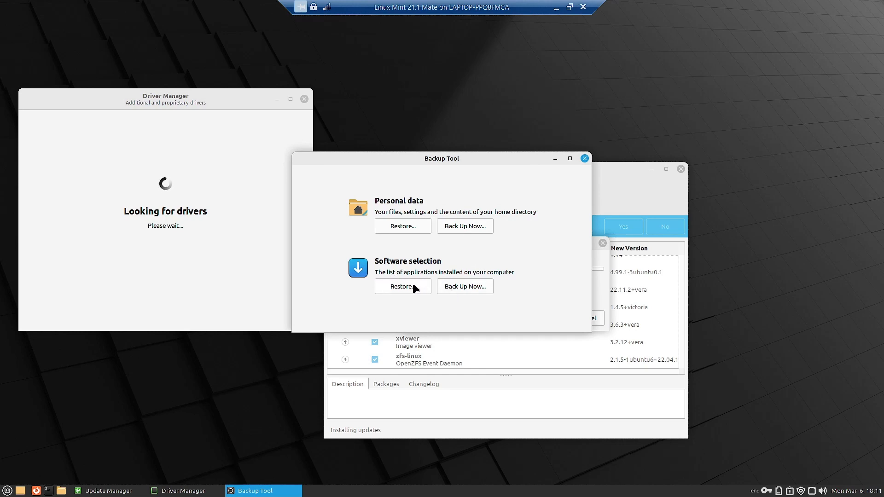
left_click(453, 226)
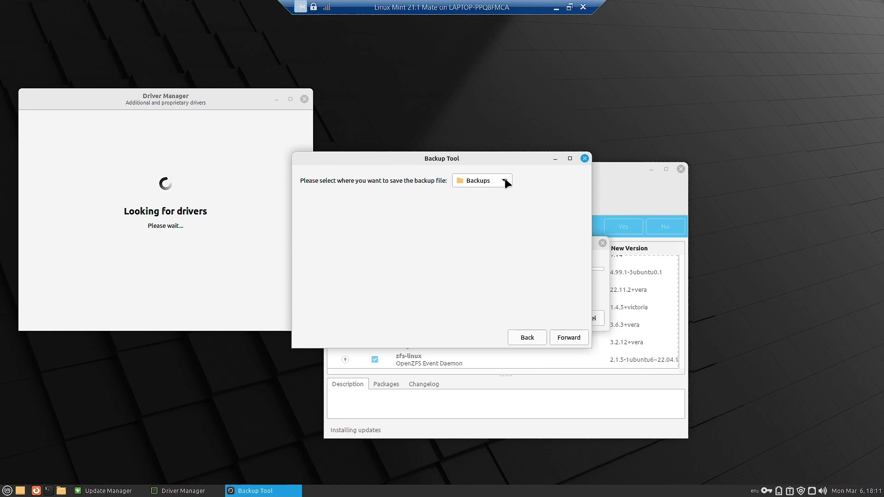
left_click(563, 341)
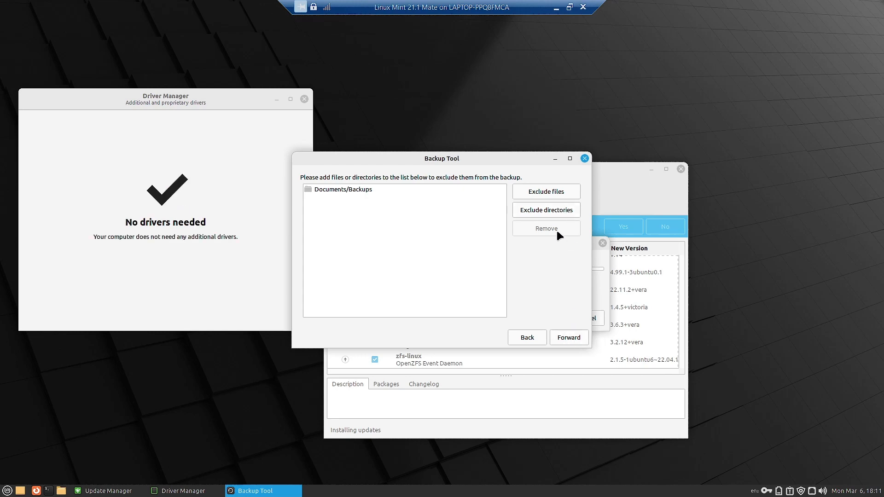
left_click(567, 340)
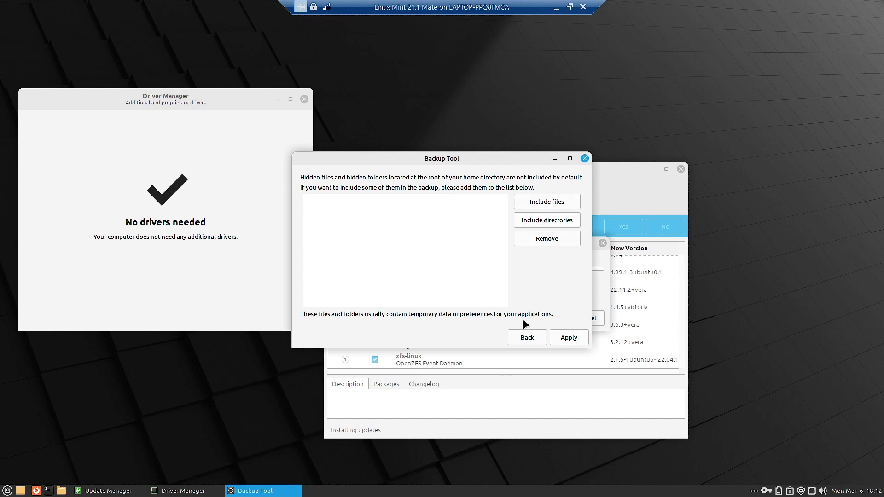
left_click(571, 338)
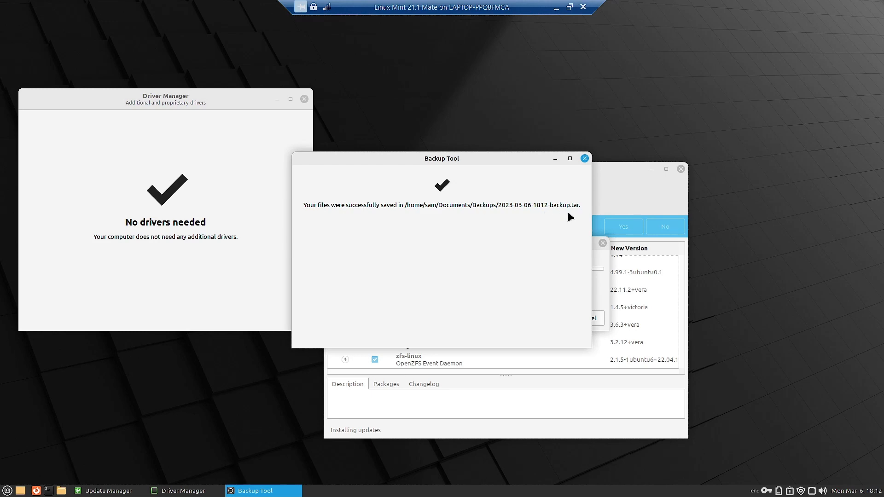
left_click(585, 159)
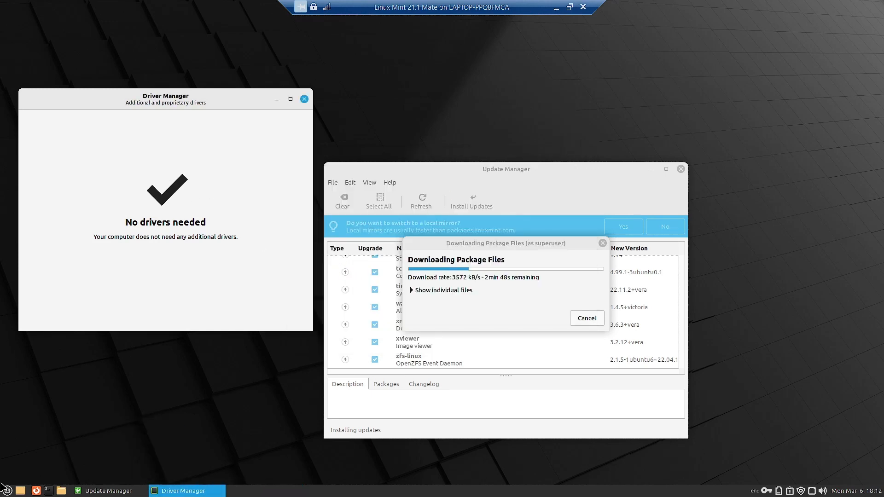
Reopen Backup Tool and start another personal data backup to Backups, advancing to the hidden files and folders page
left_click(6, 490)
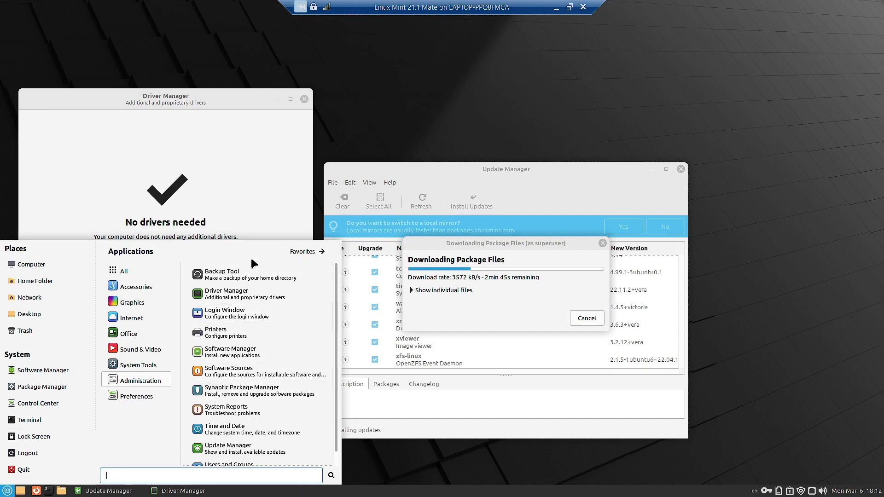
left_click(239, 277)
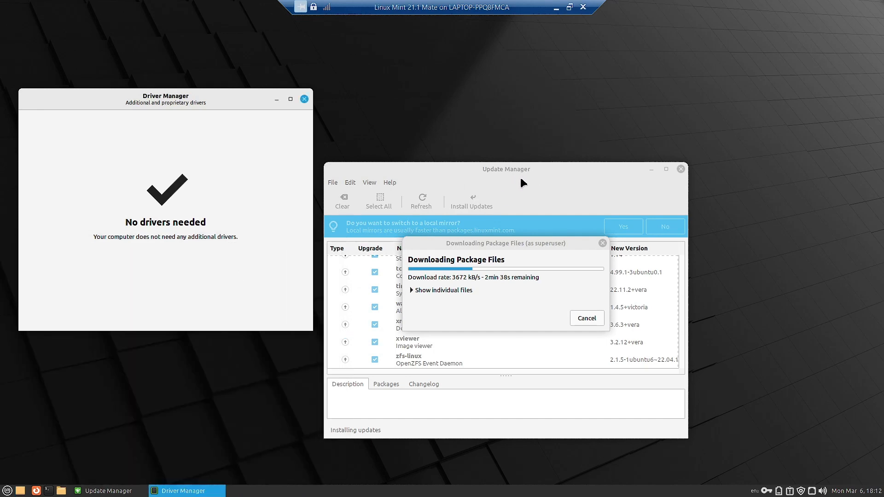
left_click(461, 228)
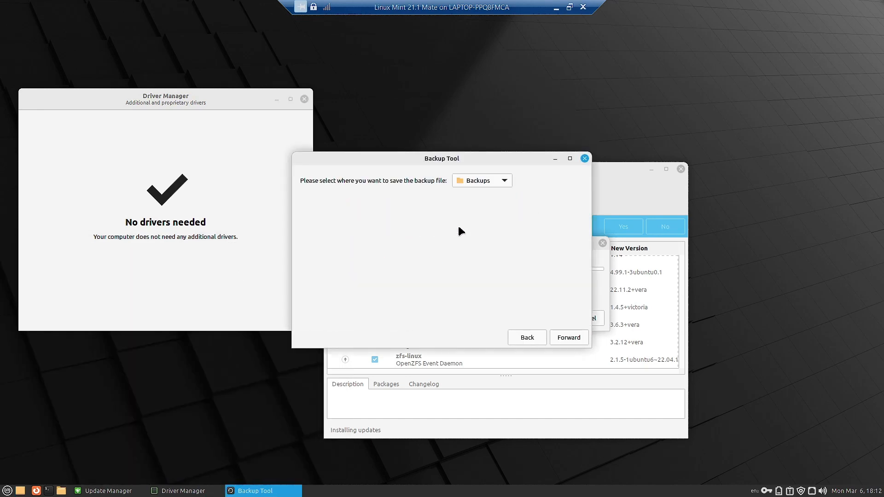
left_click(566, 340)
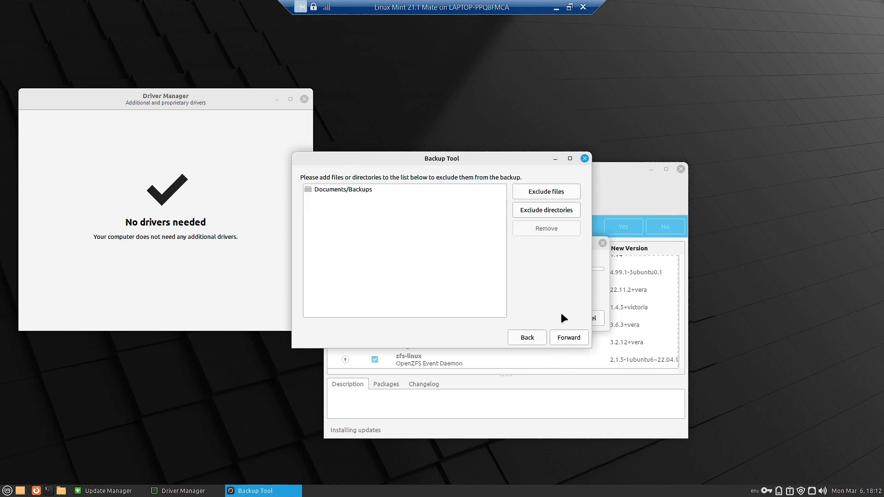
left_click(566, 338)
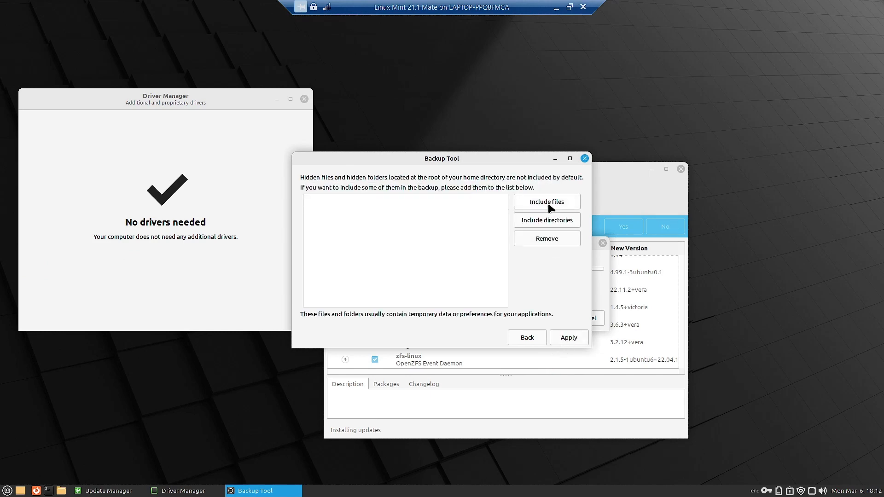
Open the chooser for files to include in the backup, check Documents and go back to the Home folder
left_click(549, 205)
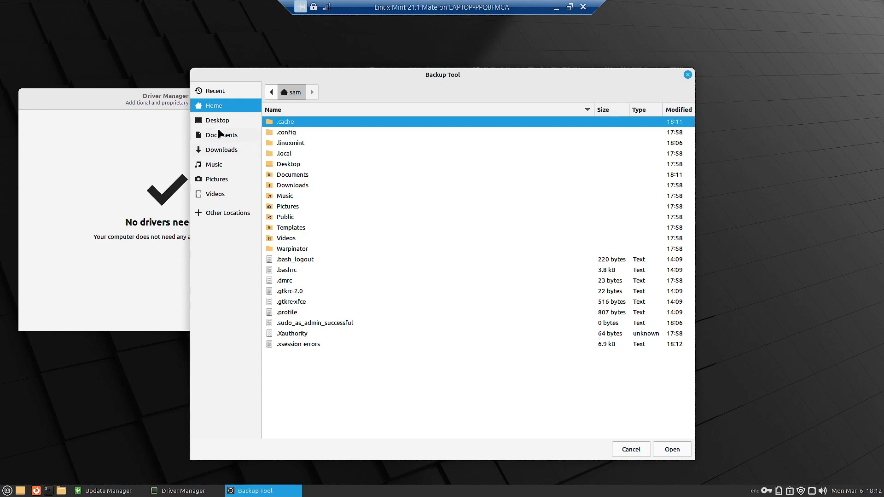
left_click(220, 134)
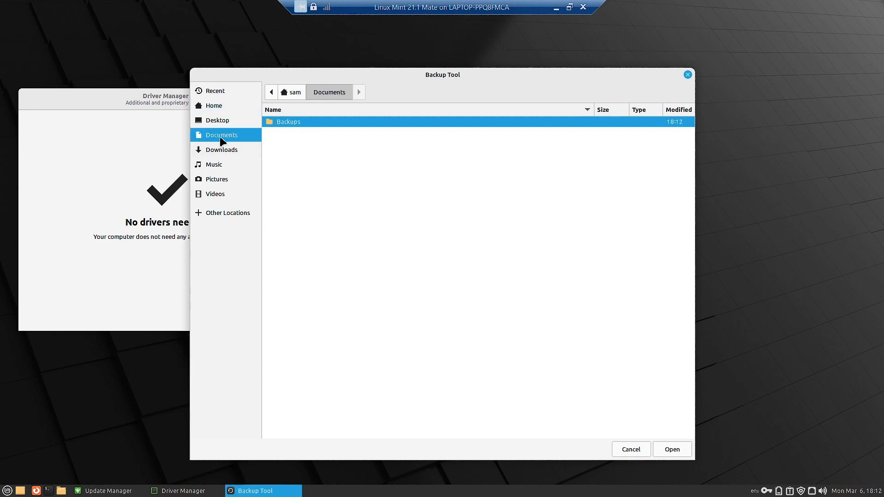
left_click(223, 107)
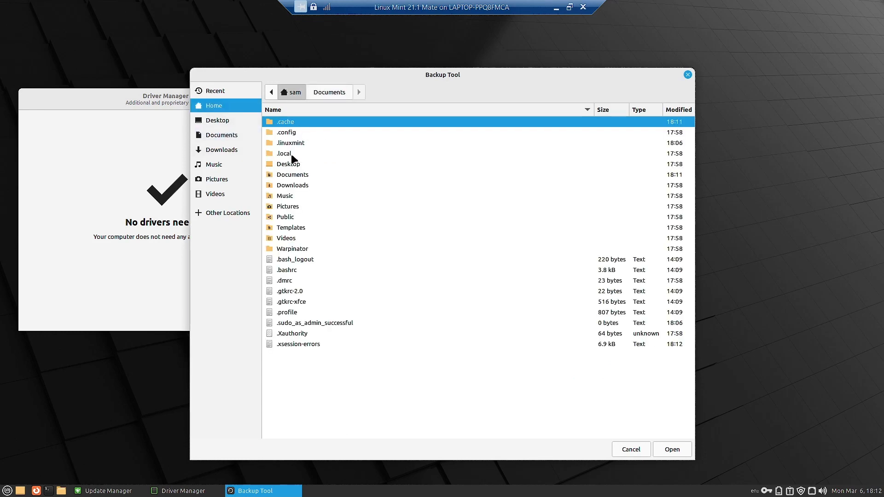
Try to include the Documents, Music, Pictures and Videos folders along with .cache in the backup
left_click(297, 176, "ctrl")
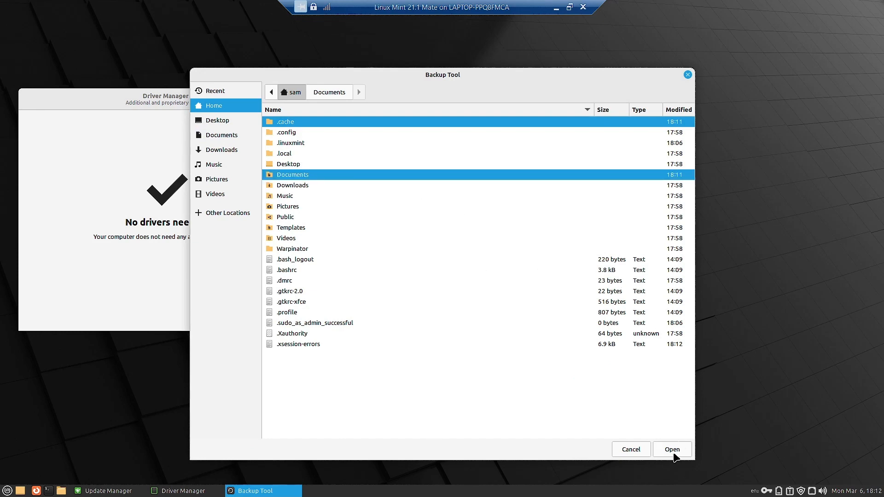
left_click(284, 206, "ctrl")
left_click(288, 196, "ctrl")
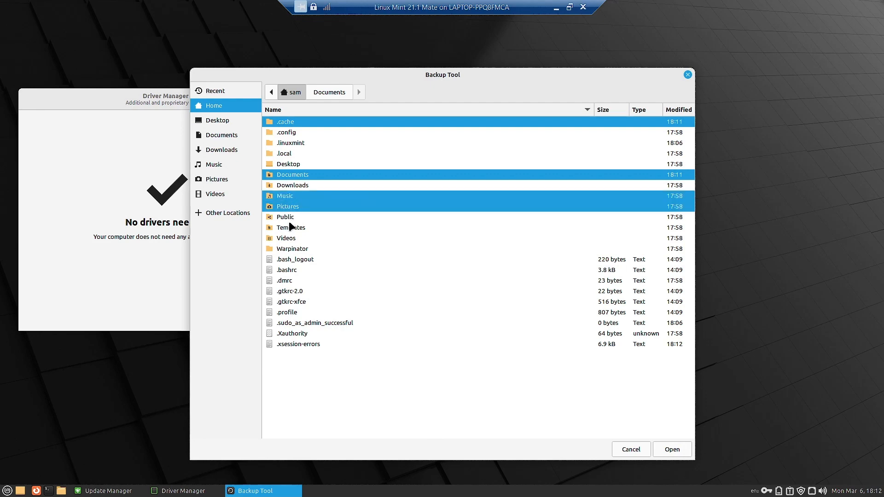
left_click(288, 239, "ctrl")
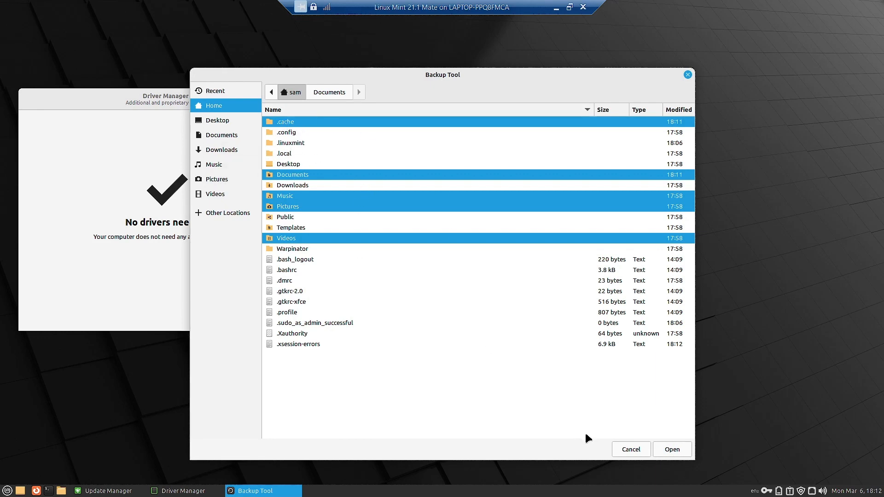
left_click(672, 455)
Look inside the Documents and Downloads folders in the chooser of files to include in the backup, then cancel the chooser
left_click(290, 174)
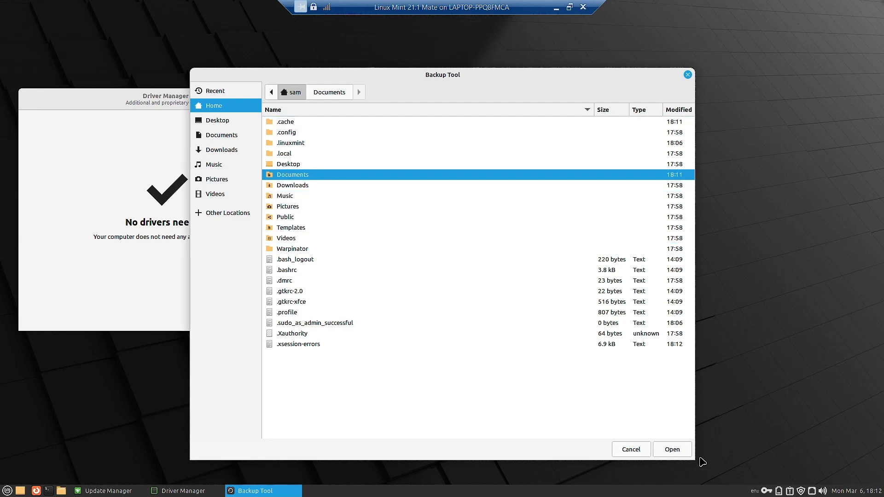
left_click(678, 448)
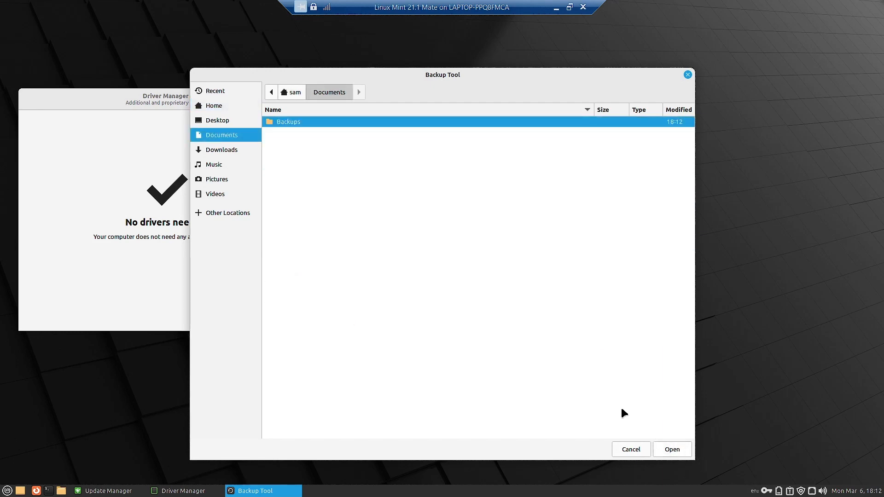
left_click(229, 121)
left_click(222, 106)
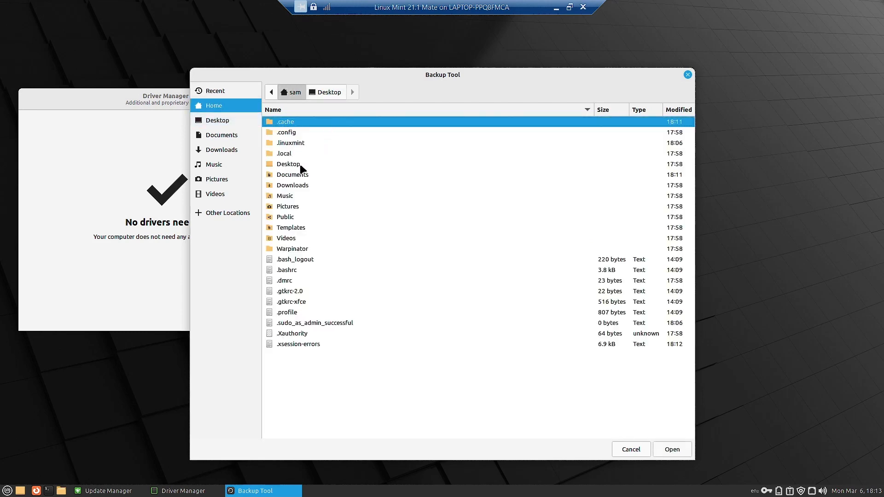
left_click(295, 187)
double_click(296, 187)
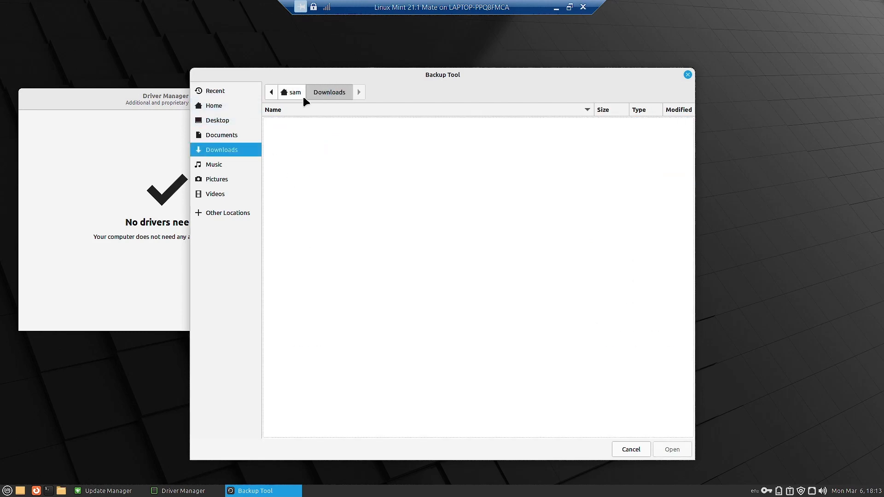
left_click(271, 93)
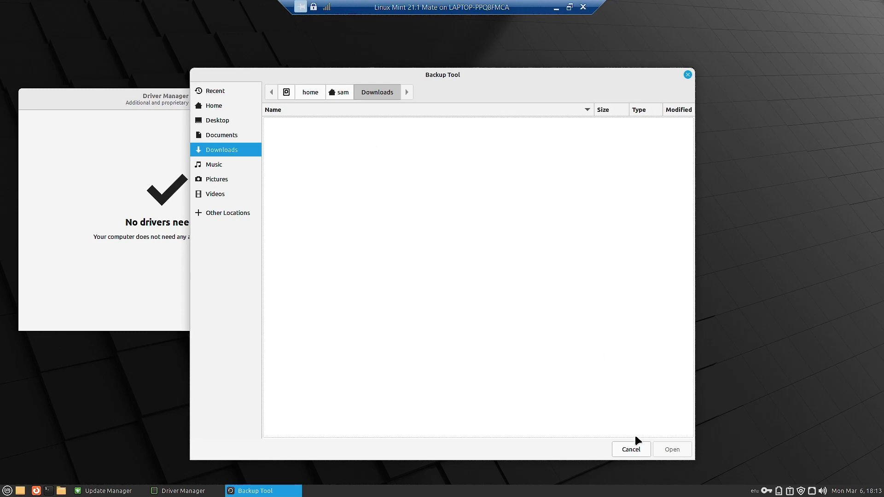
left_click(634, 450)
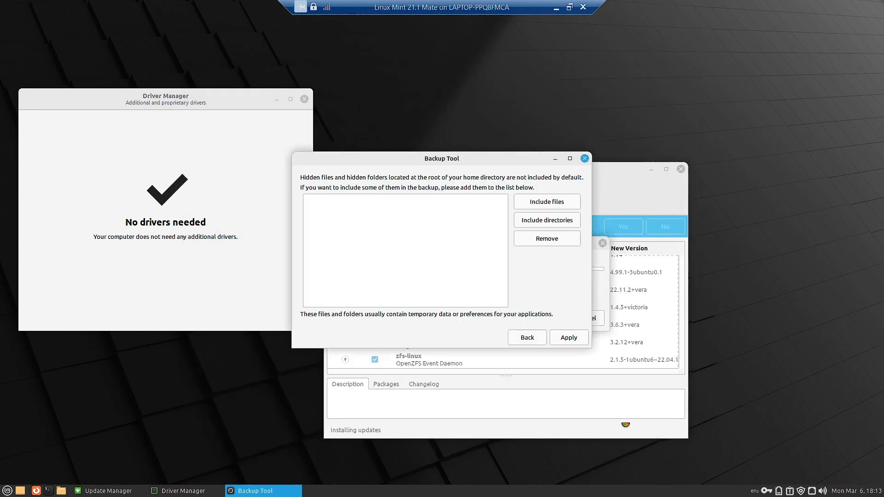
Close Backup Tool without running the second backup, and close Driver Manager too
left_click(527, 337)
left_click(585, 159)
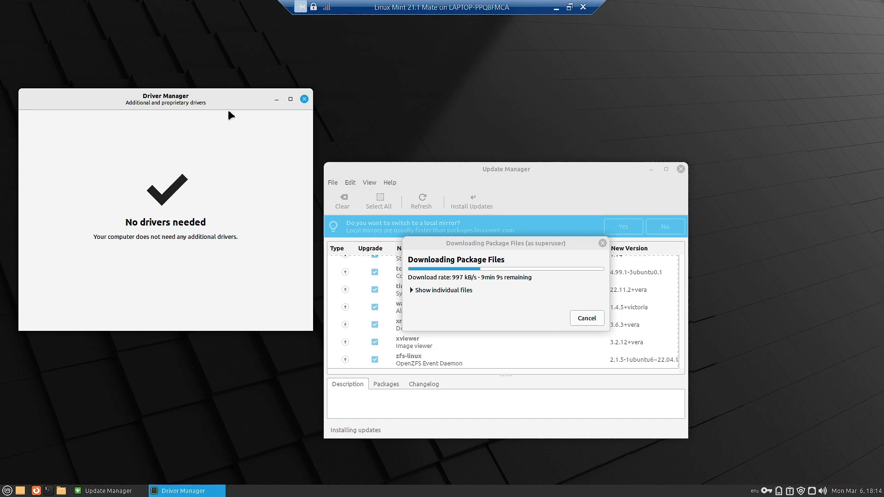
left_click(305, 99)
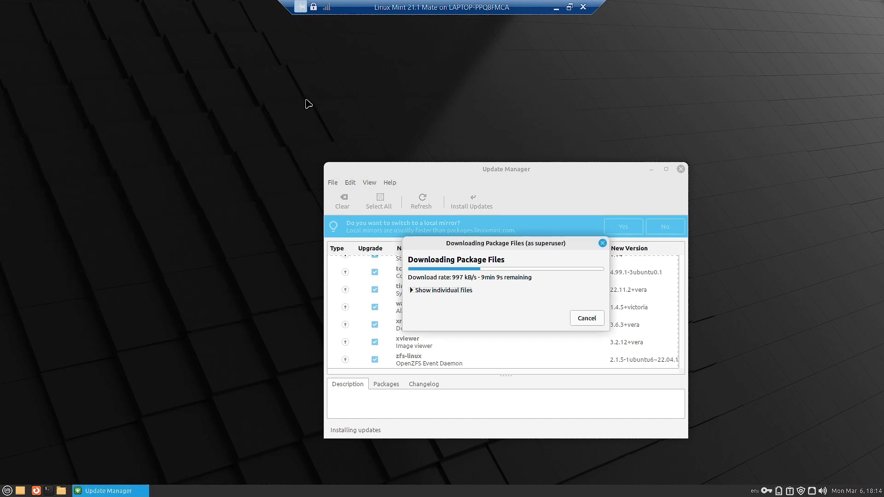
Launch Software Sources from the administration applications and authenticate with the account password
left_click(5, 491)
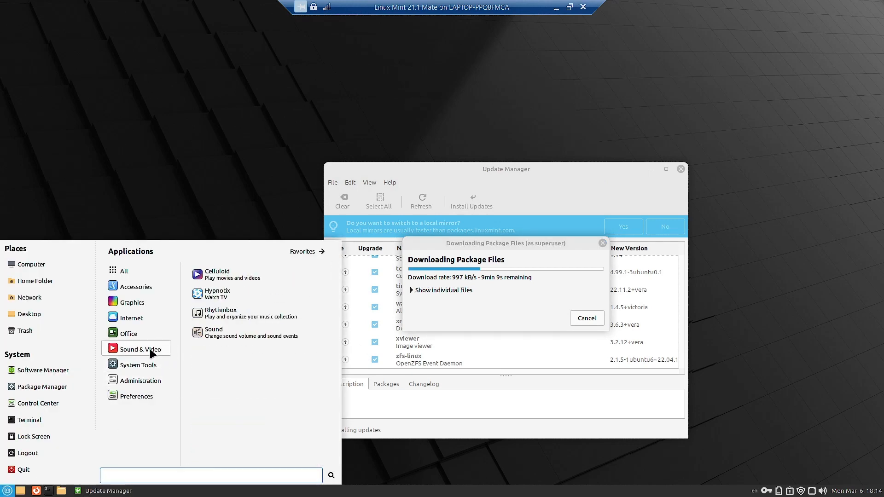
mouse_move(149, 377)
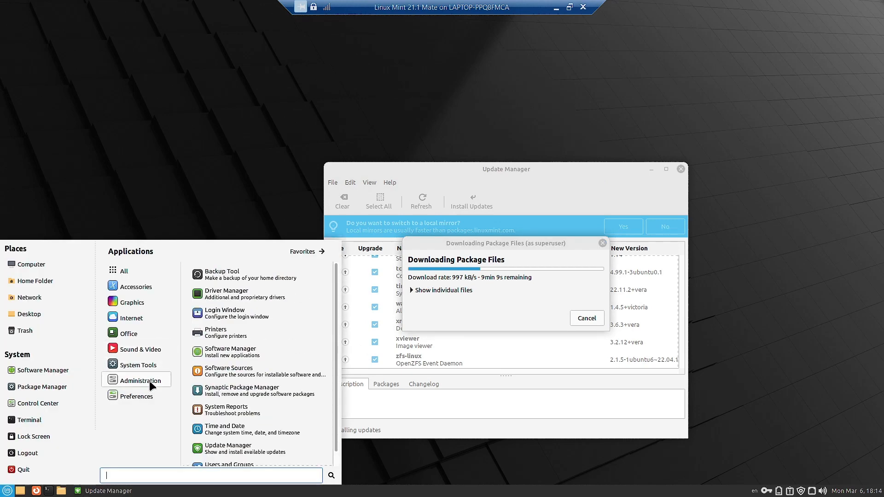
left_click(259, 377)
type("******")
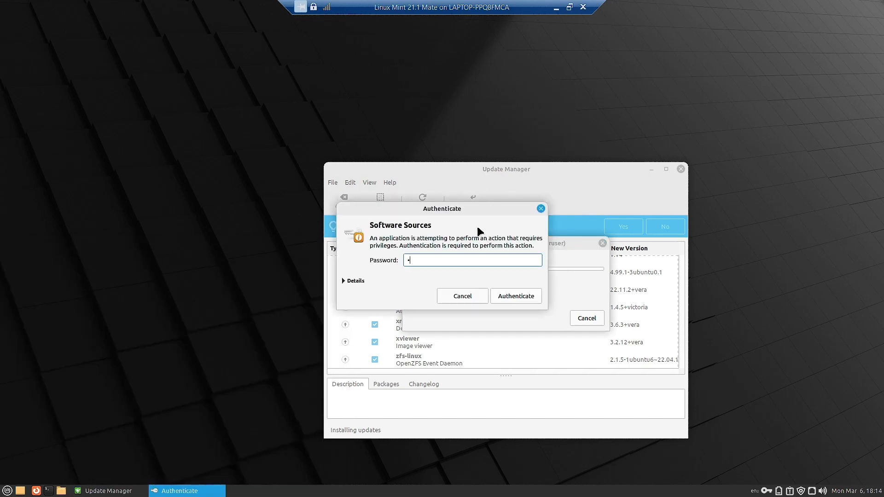
key("Return")
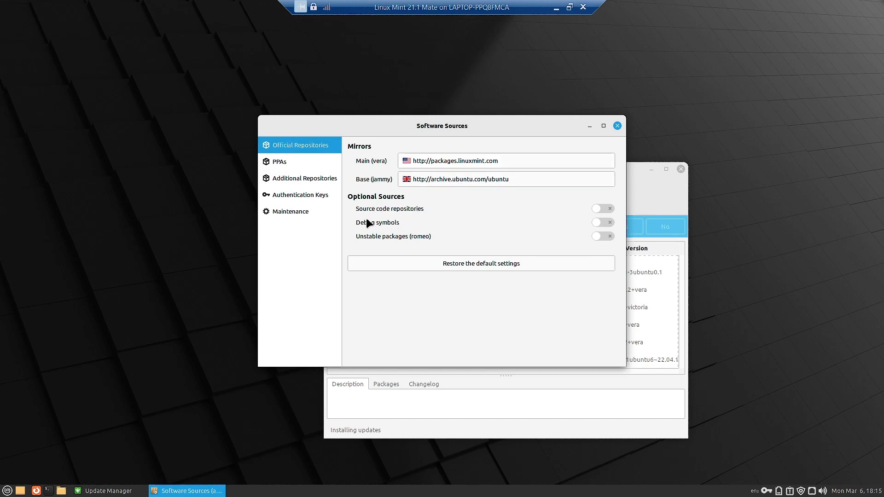
Review the PPAs, Additional Repositories, Authentication Keys and Maintenance pages of Software Sources and close it
left_click(289, 164)
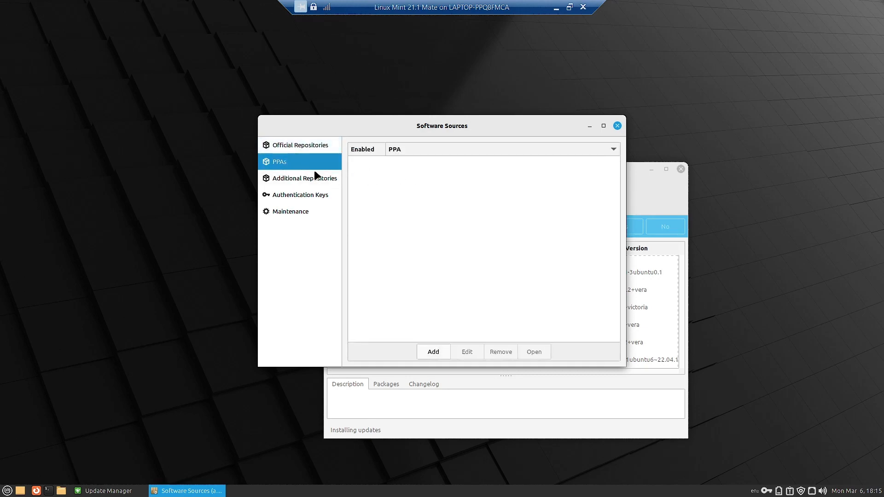
left_click(305, 181)
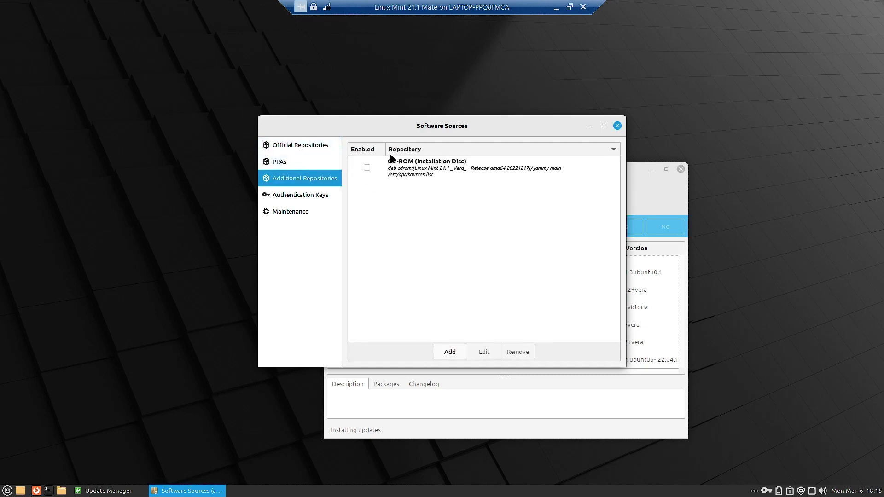
left_click(366, 152)
left_click(294, 201)
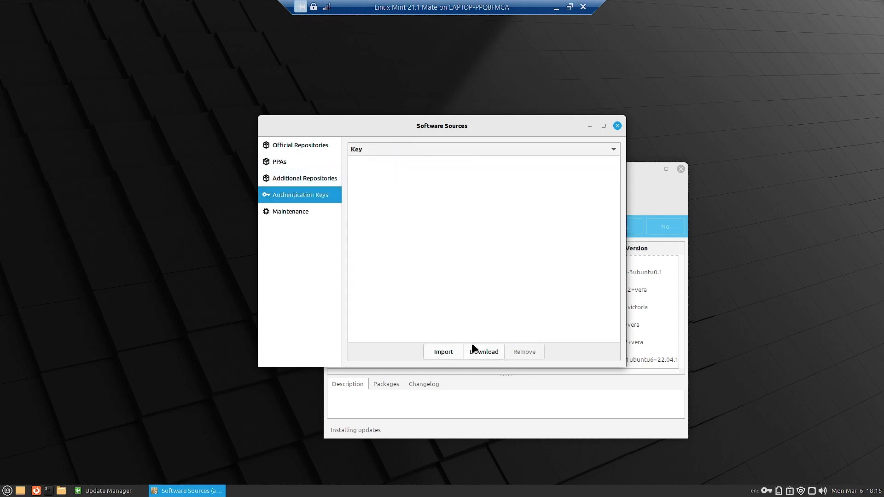
left_click(308, 213)
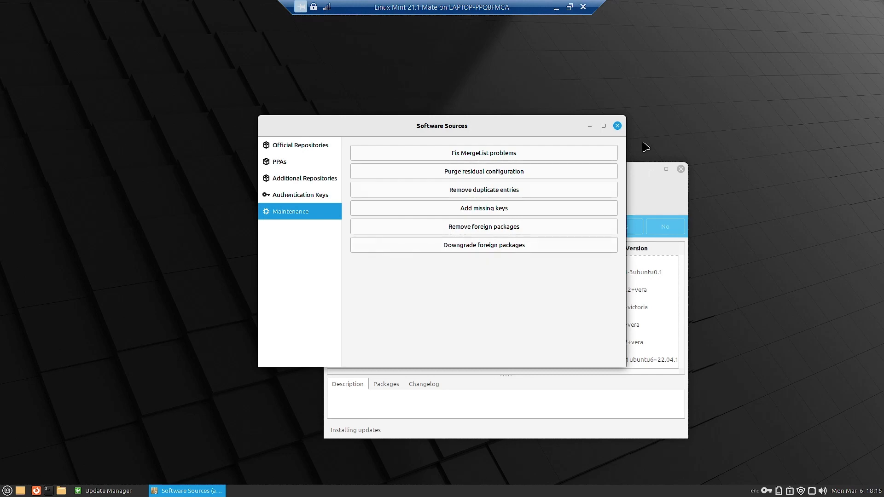
left_click(620, 128)
Try to open Synaptic Package Manager, authenticating with the account password, and dismiss its dialog
left_click(7, 491)
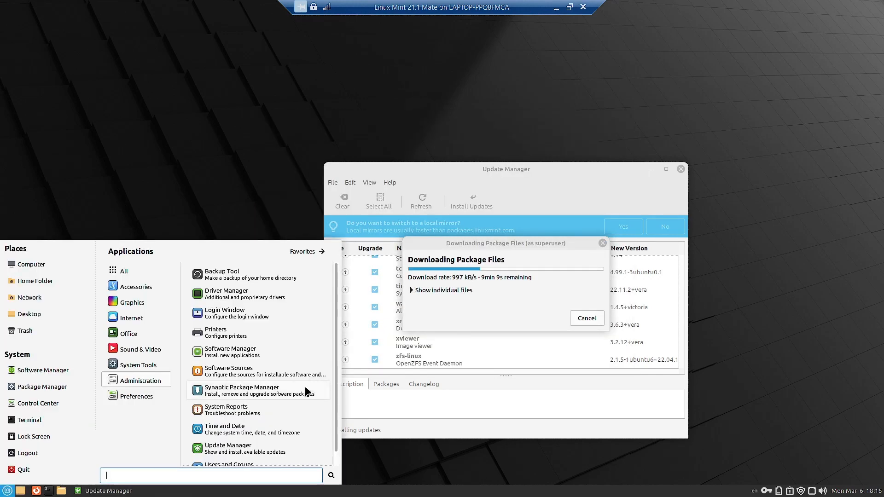
left_click(251, 391)
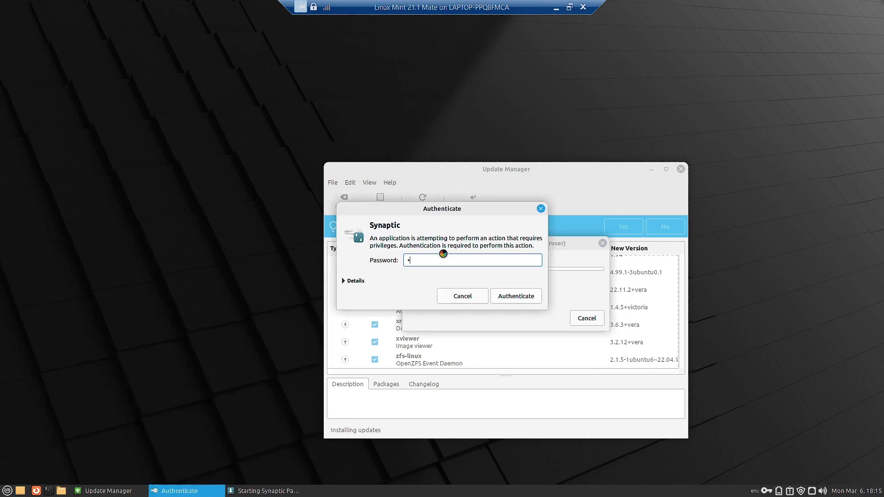
key("Return")
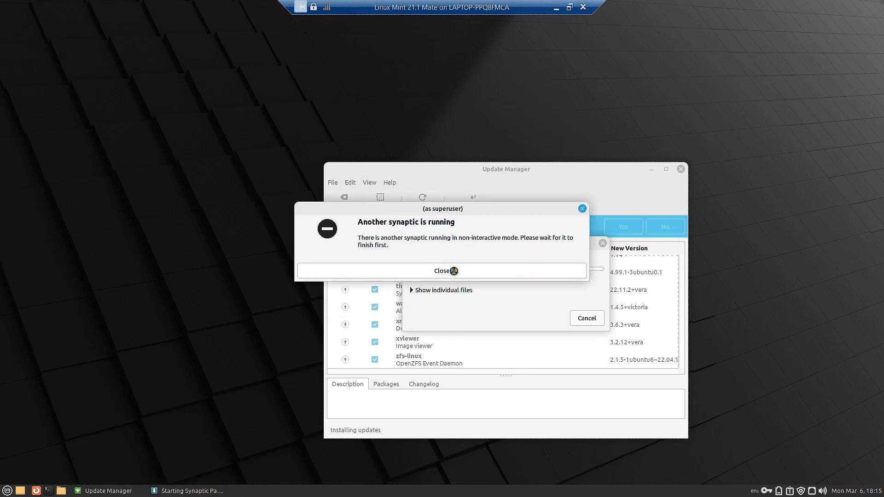
left_click(449, 271)
Move the package download progress window out of the way, open Appearance Preferences and place its window clear of Update Manager's list
left_click_drag(485, 247, 710, 121)
left_click(7, 491)
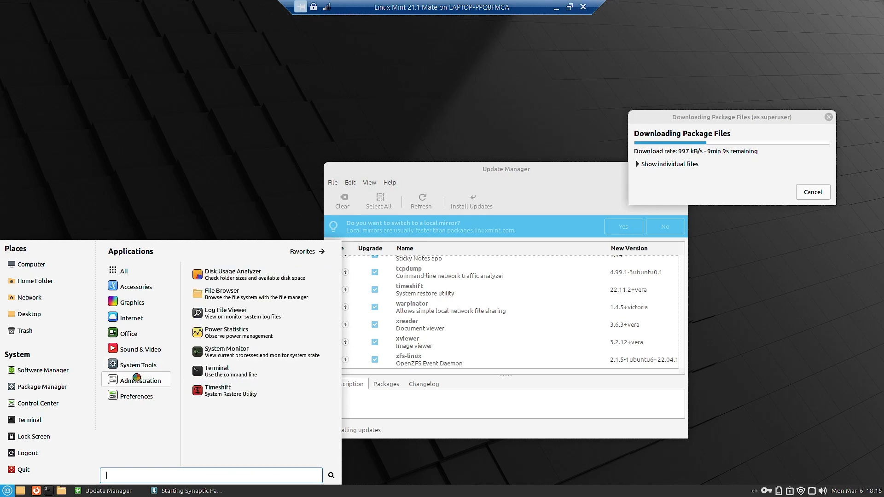
mouse_move(145, 392)
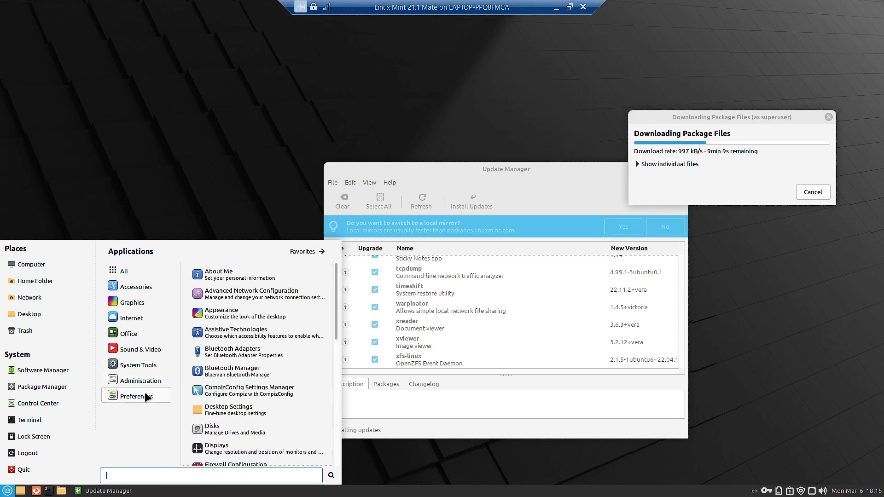
left_click(264, 315)
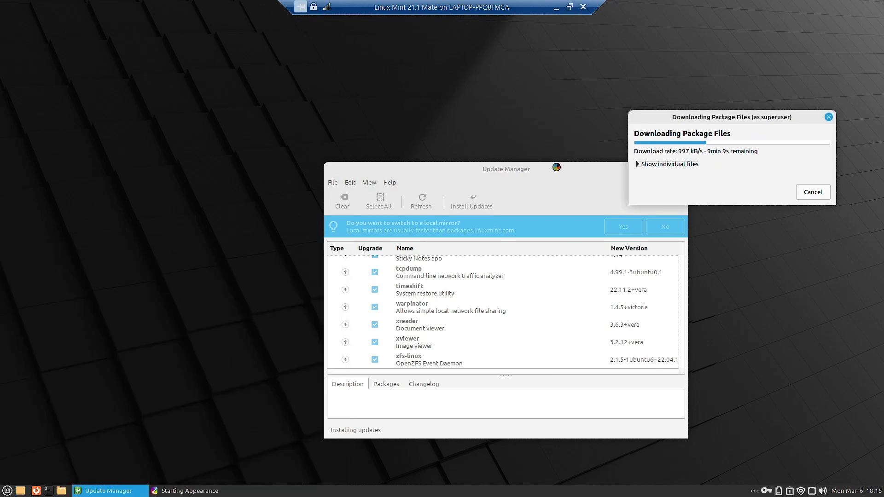
left_click_drag(466, 105, 320, 61)
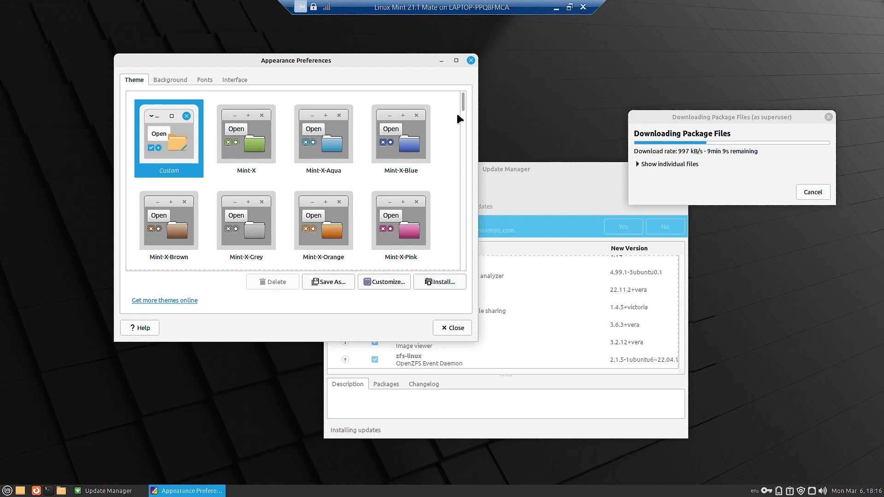
View the applications menu in the current theme, apply the Mint-X theme and view the menu again
left_click(7, 491)
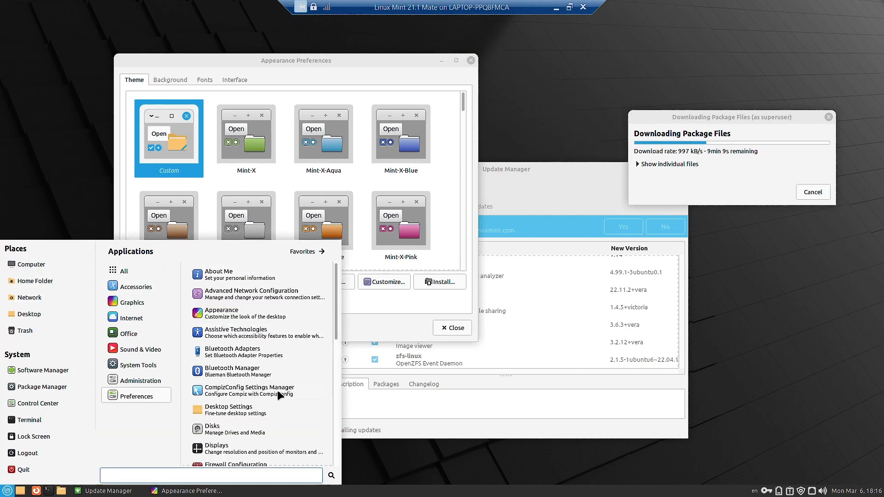
left_click(403, 284)
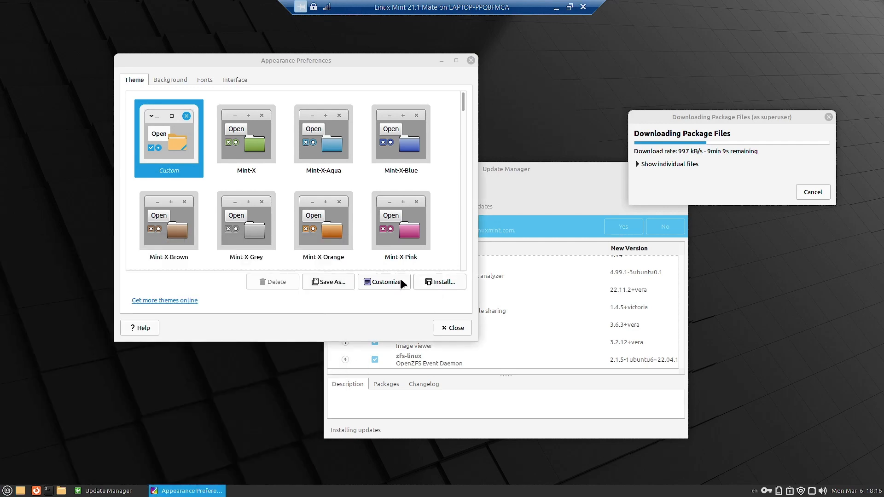
left_click(255, 150)
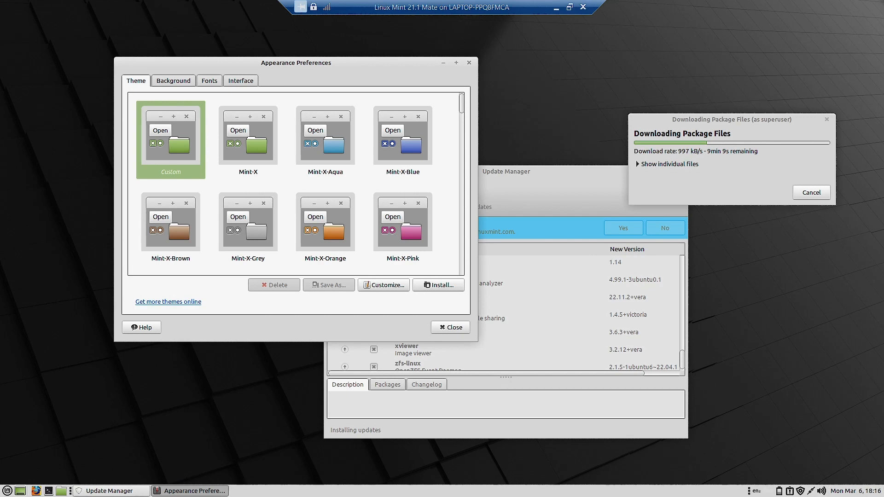
left_click(7, 491)
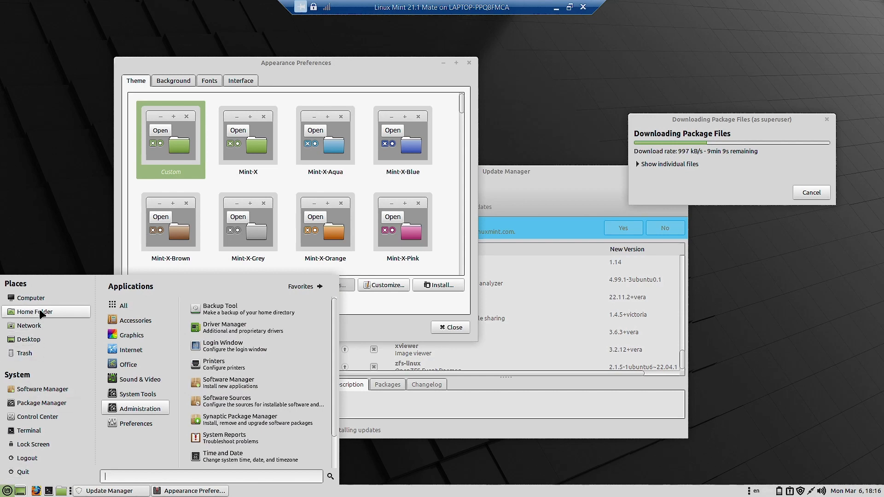
left_click(313, 81)
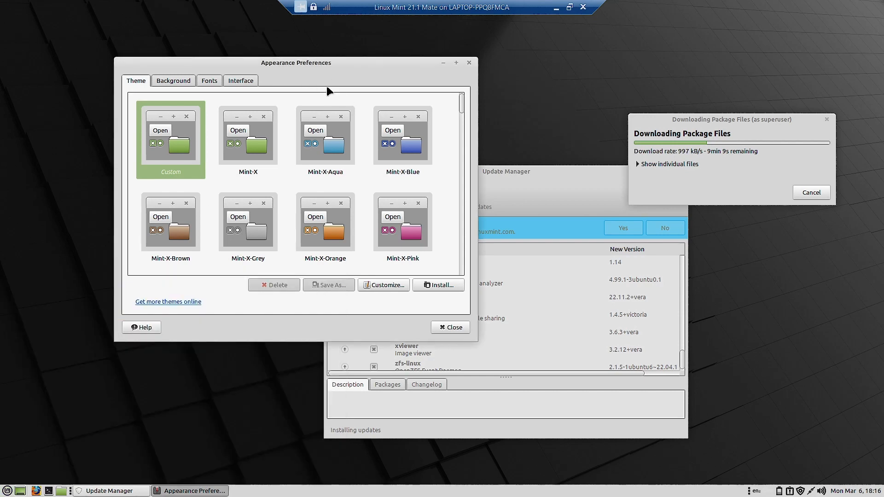
Apply the Mint-X-Aqua theme and check how the applications menu looks with it
left_click(324, 150)
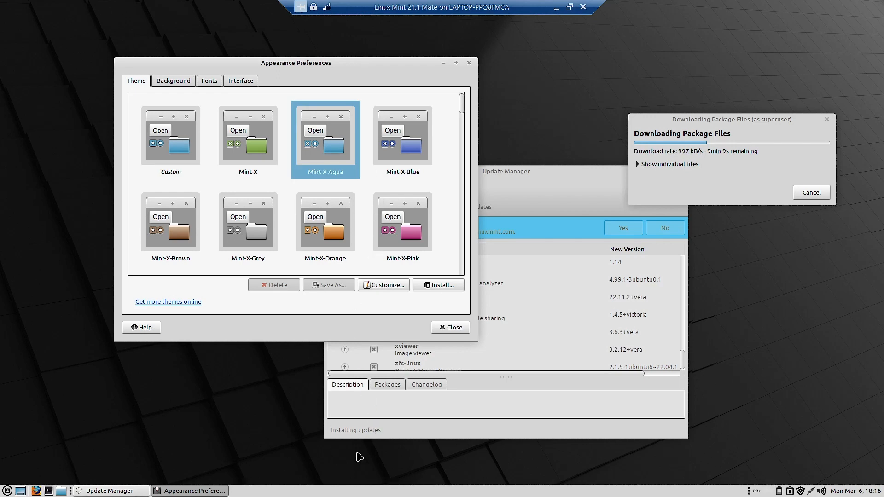
left_click(7, 491)
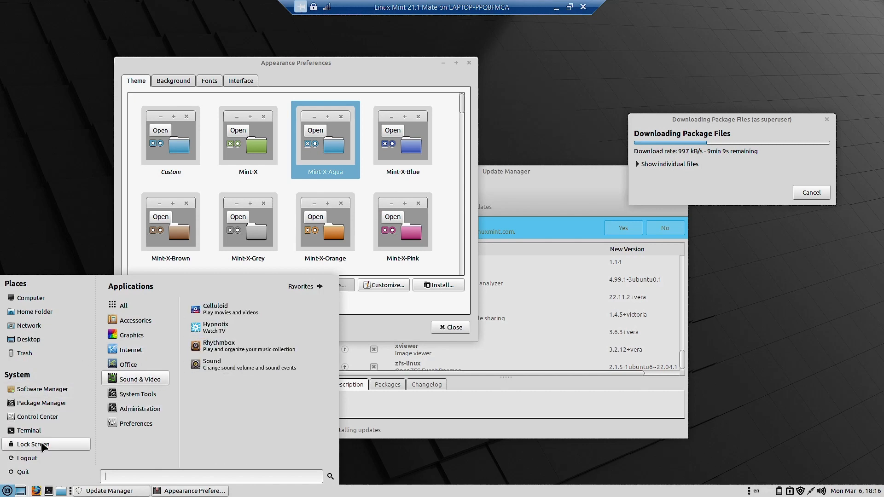
left_click(369, 181)
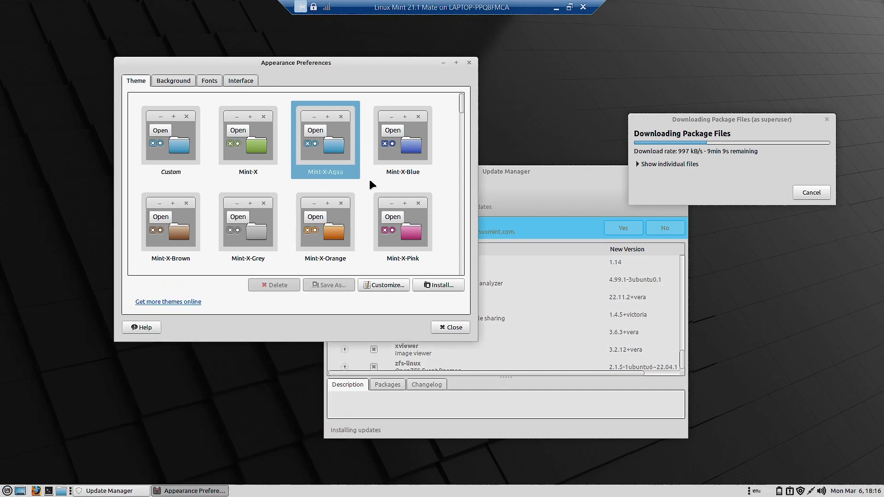
Browse the available themes, apply Mint-X-Teal and open the applications menu to check its look
scroll(370, 181, "down", 3)
scroll(370, 181, "down", 4)
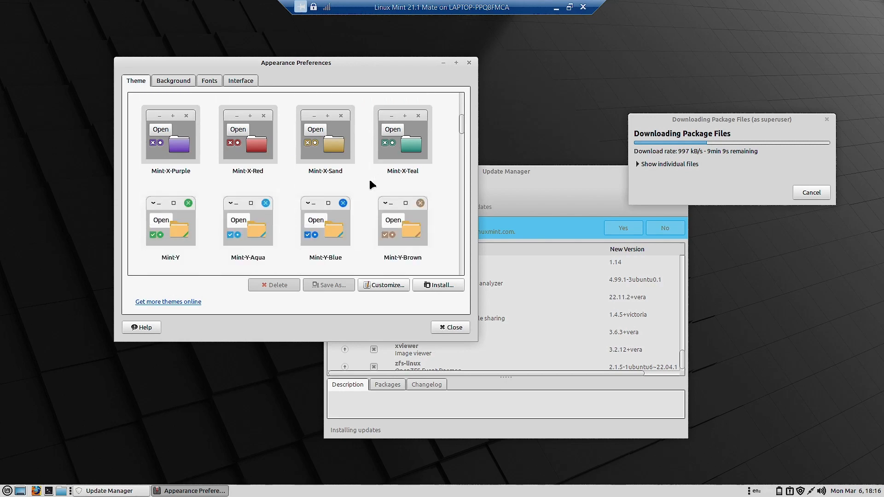
scroll(425, 148, "up", 7)
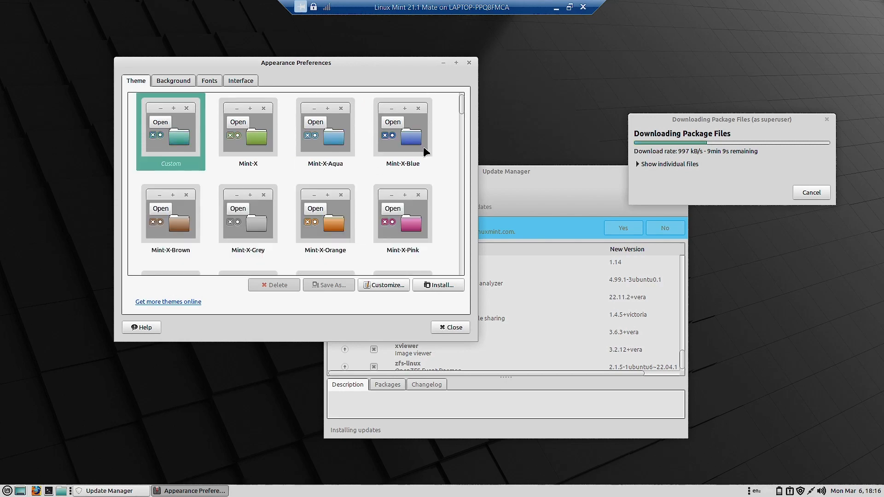
scroll(414, 211, "down", 3)
left_click(412, 247)
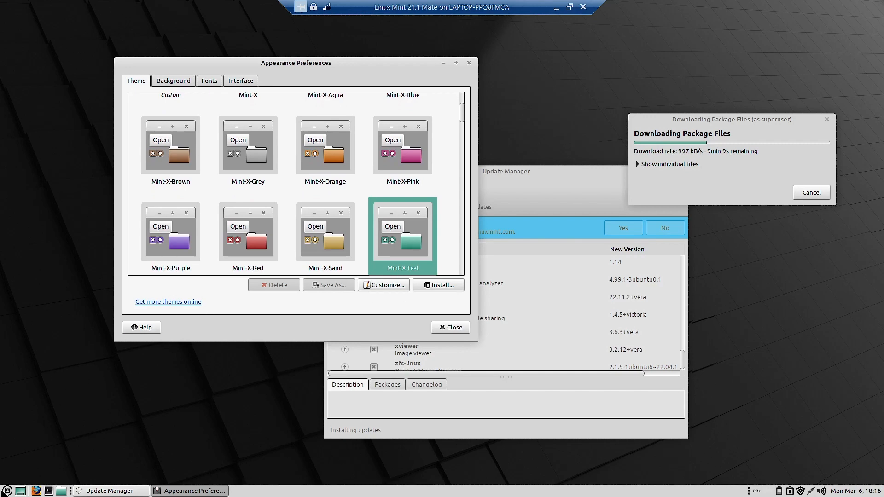
left_click(5, 491)
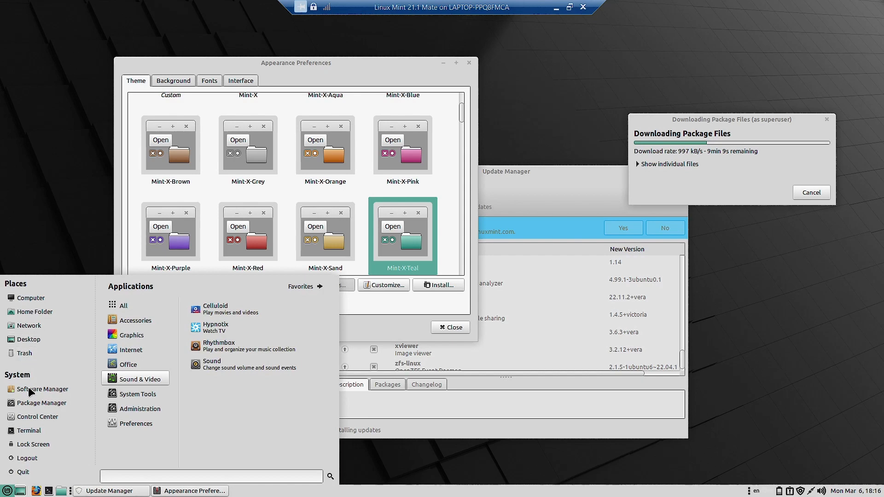
Apply the Mint-Y theme and check how the Accessories list in the applications menu looks with it
left_click(273, 62)
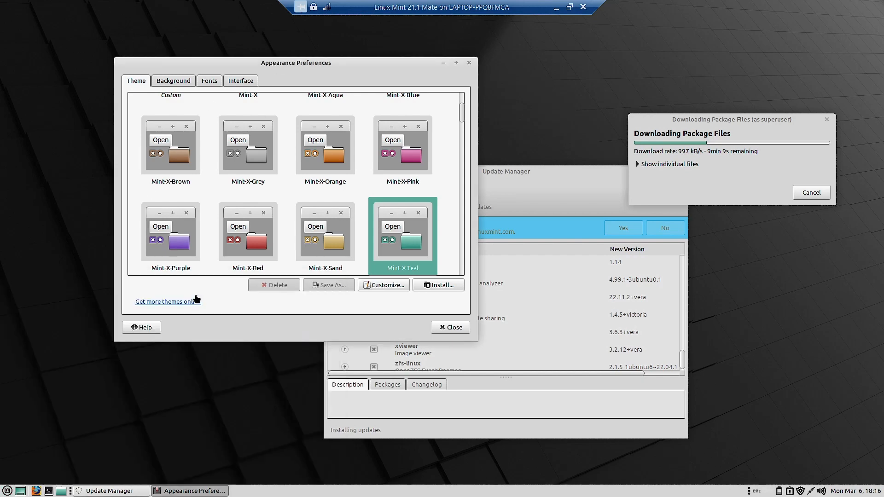
scroll(227, 220, "down", 8)
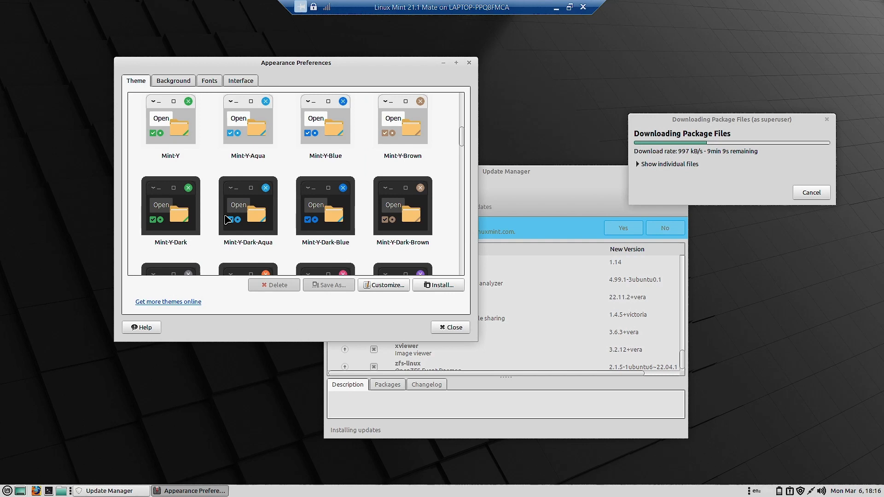
scroll(227, 221, "up", 3)
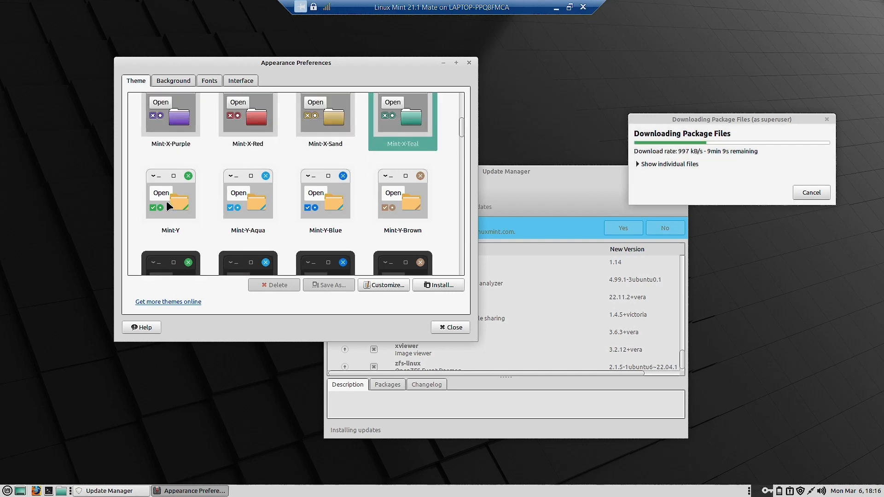
left_click(169, 206)
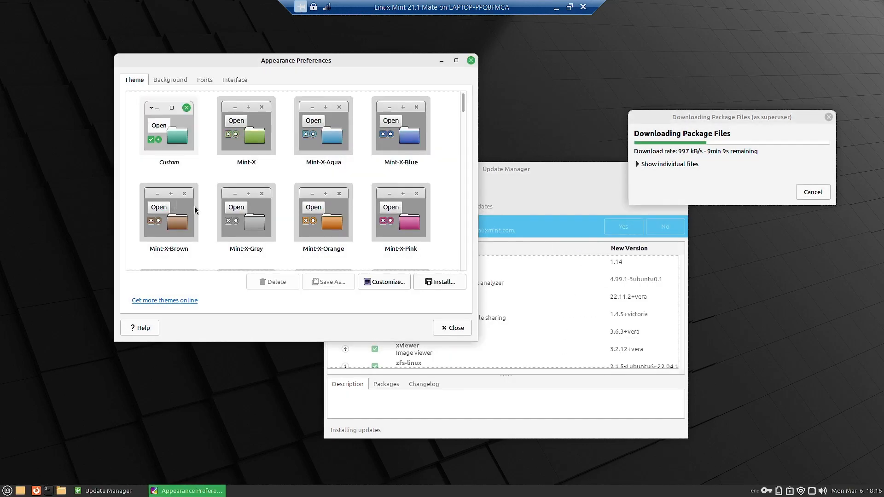
left_click(3, 494)
mouse_move(136, 287)
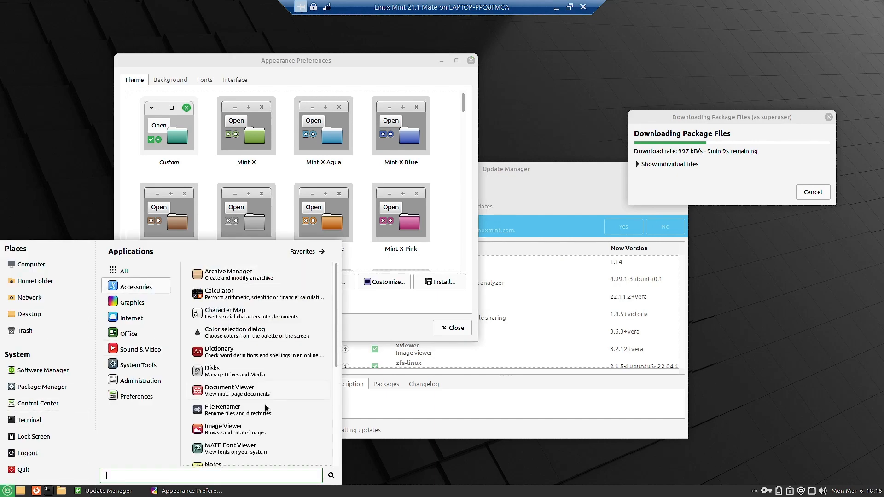
left_click(243, 65)
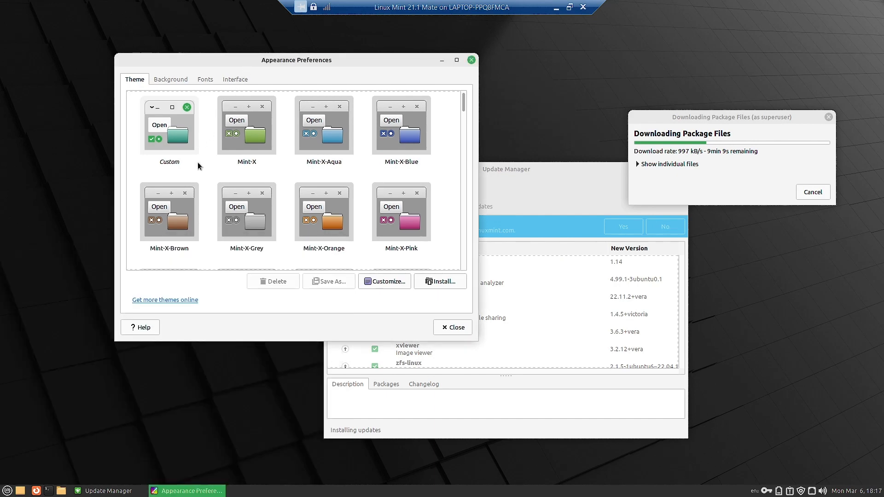
Apply the Mint-Y-Dark theme and check how the Update Manager window looks with it
scroll(202, 182, "down", 5)
scroll(364, 217, "down", 4)
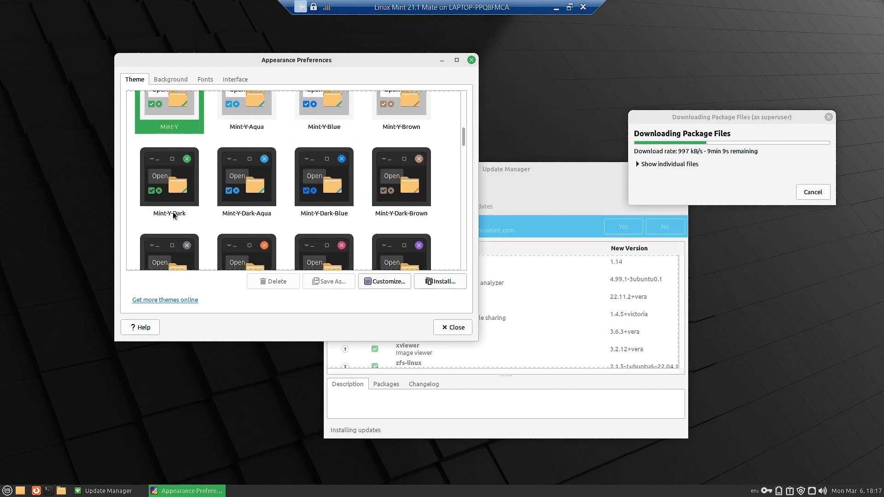
left_click(174, 215)
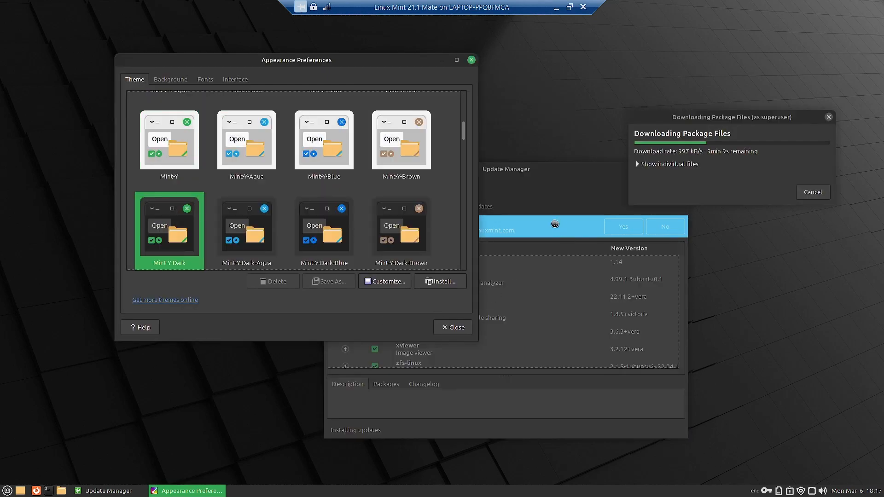
left_click(539, 169)
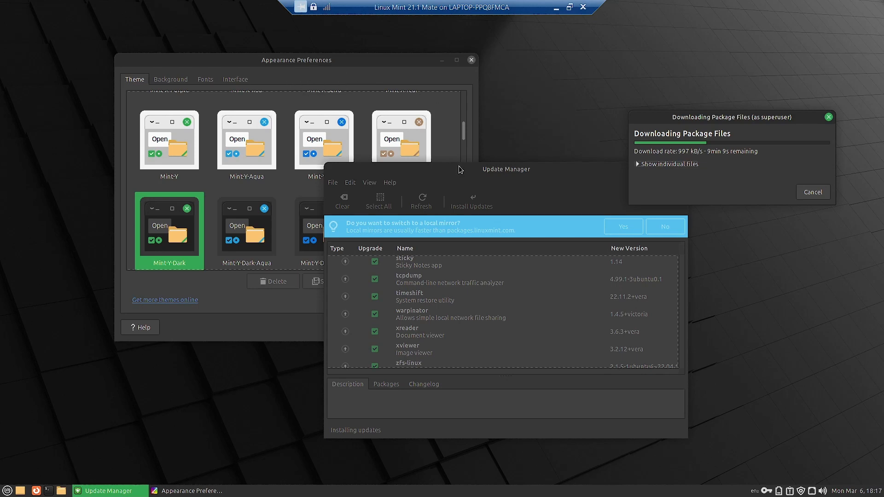
left_click(286, 61)
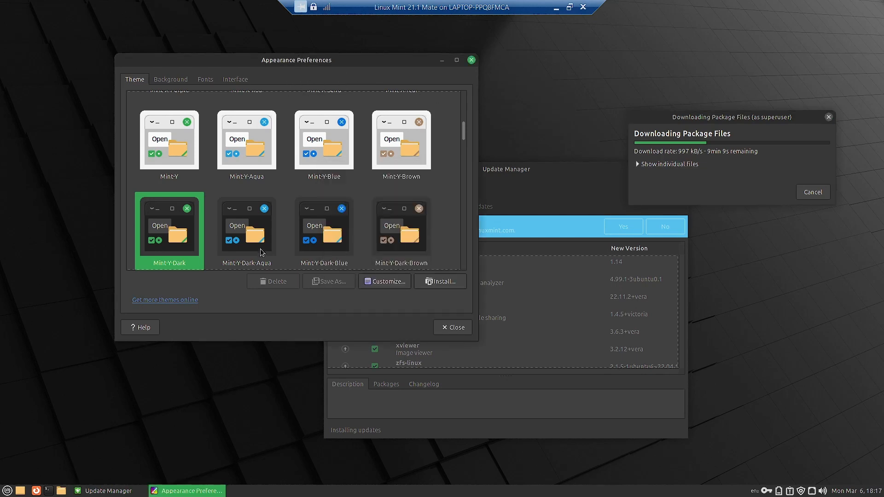
Apply the Mint-Y-Grey theme and look through the applications menu in the new style
scroll(267, 249, "down", 7)
scroll(266, 245, "down", 3)
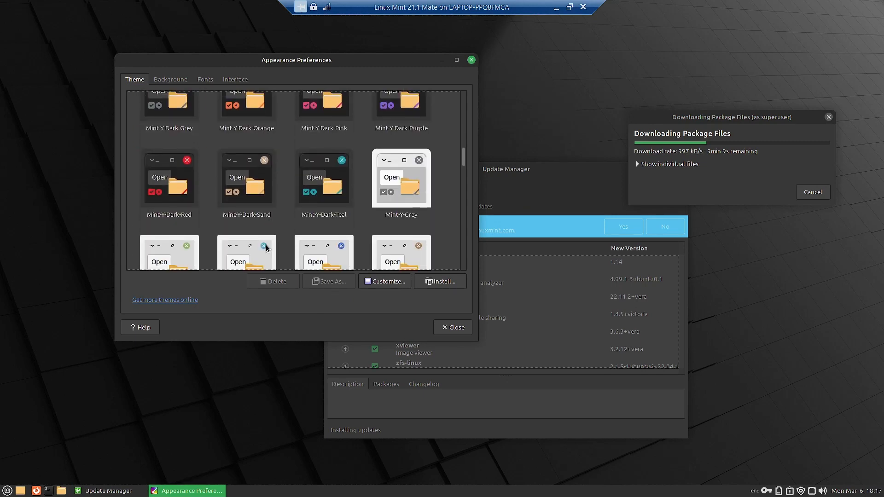
left_click(403, 164)
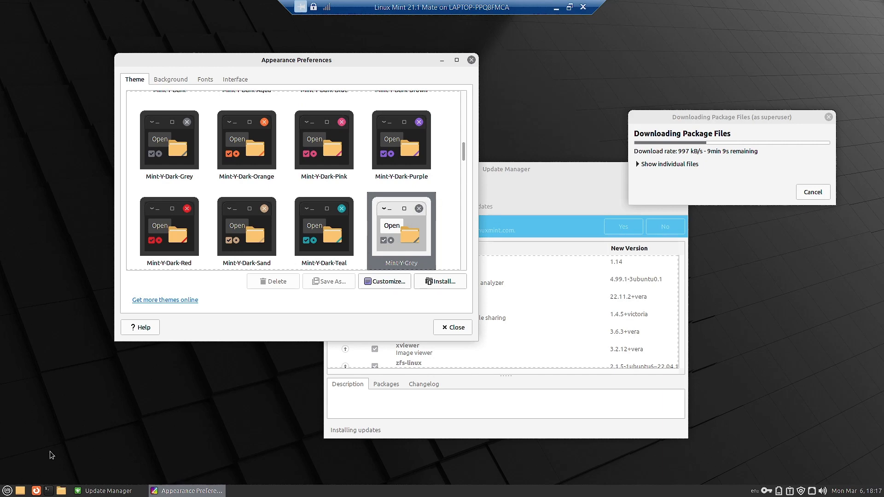
left_click(8, 491)
scroll(251, 361, "down", 3)
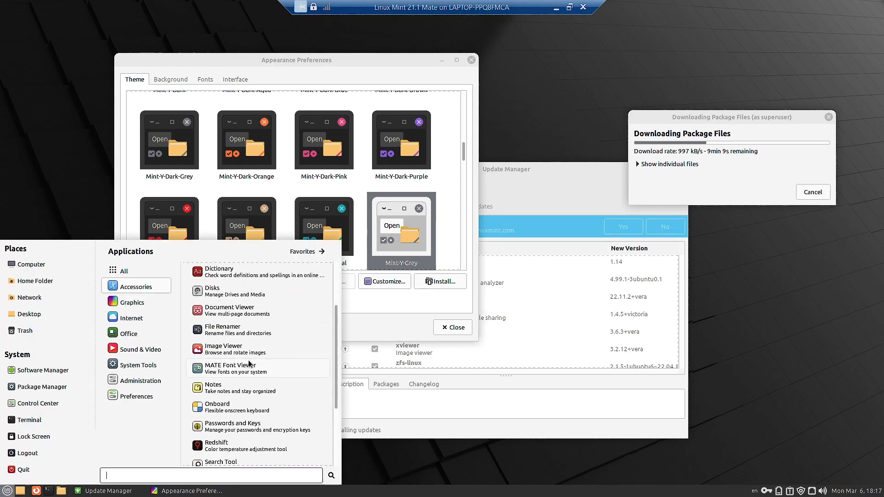
scroll(280, 267, "up", 3)
left_click(261, 66)
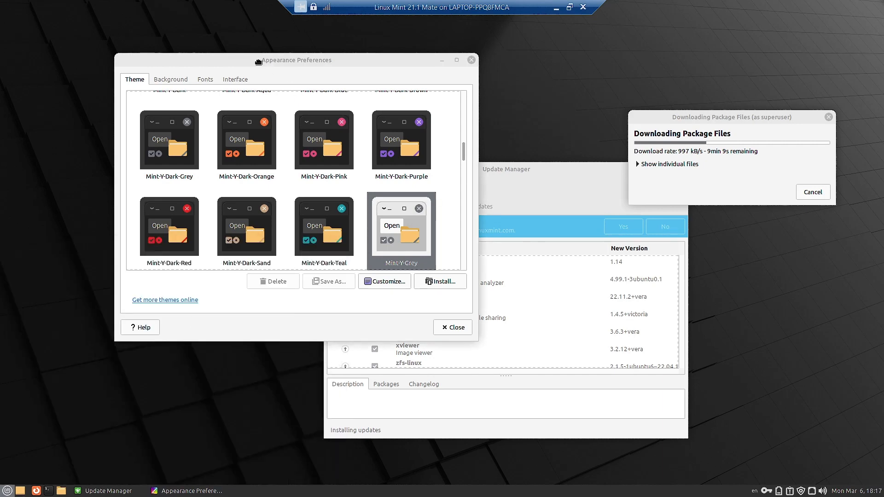
Apply the Mint-Y-Dark-Pink theme and check the look of the applications menu
left_click(321, 168)
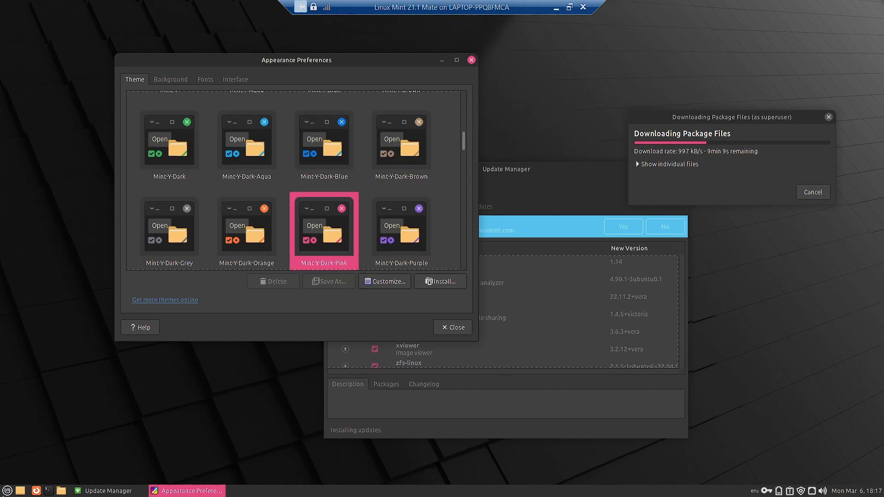
left_click(2, 494)
scroll(186, 369, "down", 3)
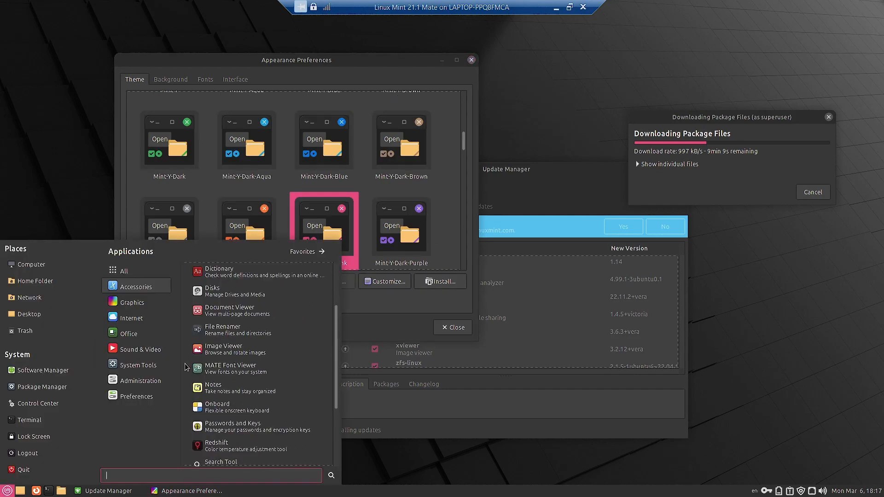
scroll(186, 368, "up", 3)
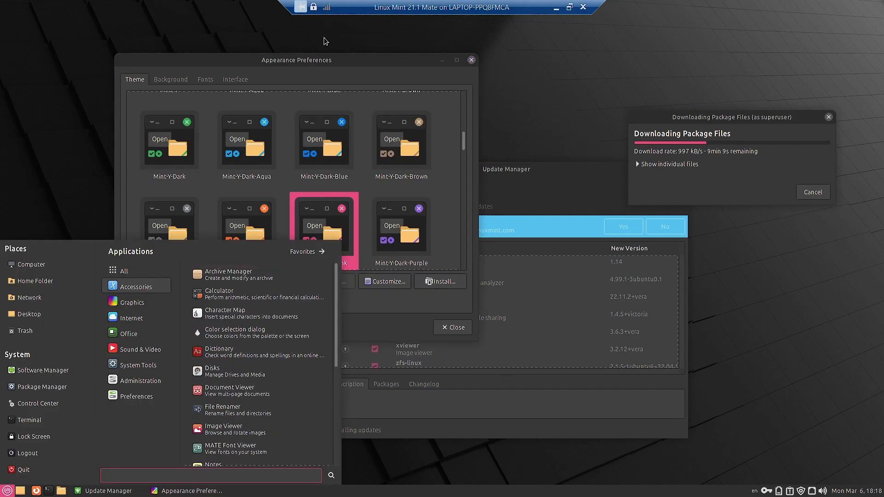
left_click(310, 66)
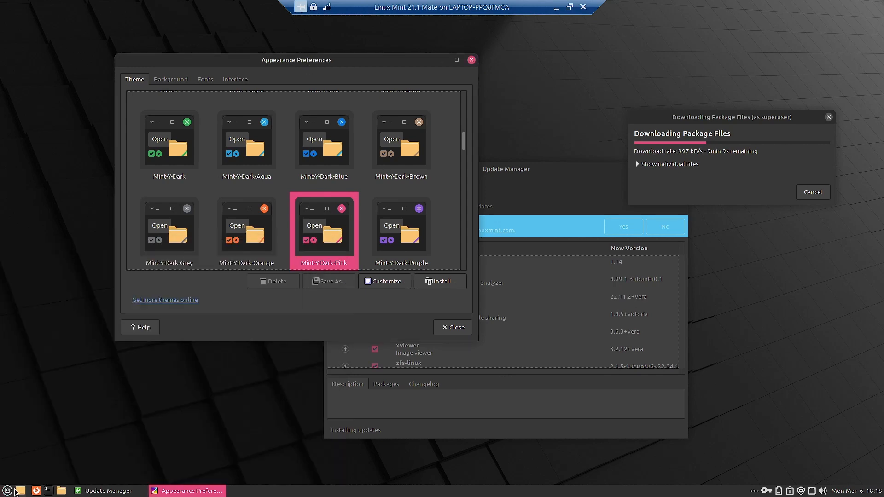
Open the home folder in the file manager and apply the Mint-Y-Dark-Orange theme
left_click(62, 491)
left_click(256, 66)
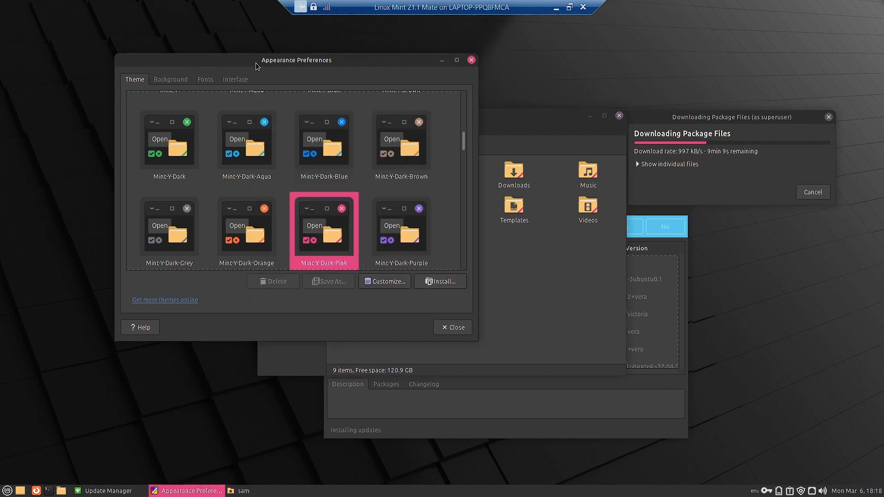
left_click(252, 240)
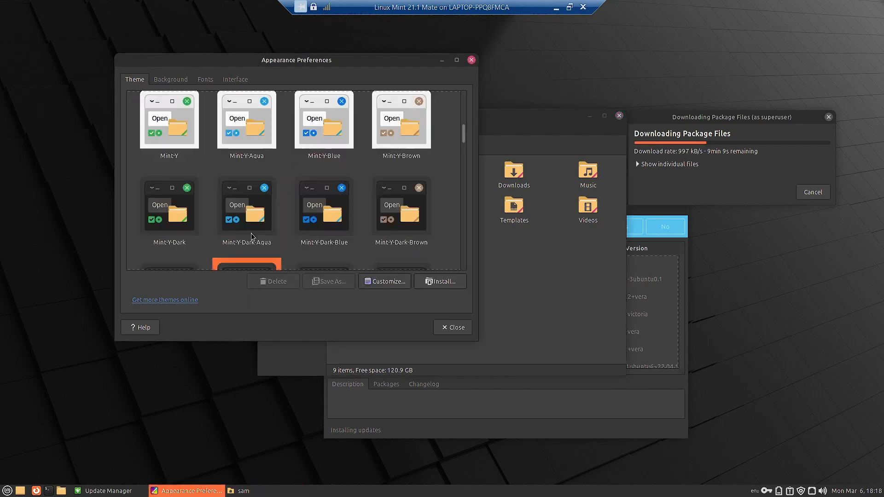
Bring the file manager forward, browse the Documents and Videos folders and try to open the bpool device
left_click(539, 120)
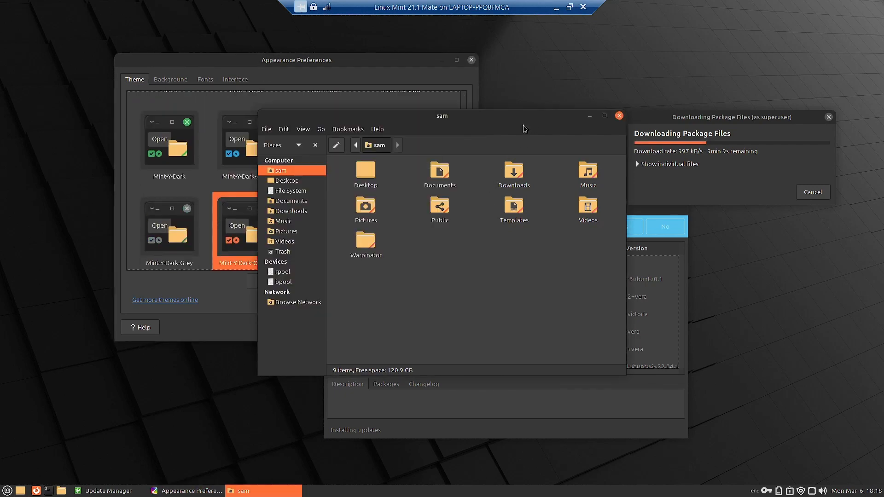
left_click(291, 201)
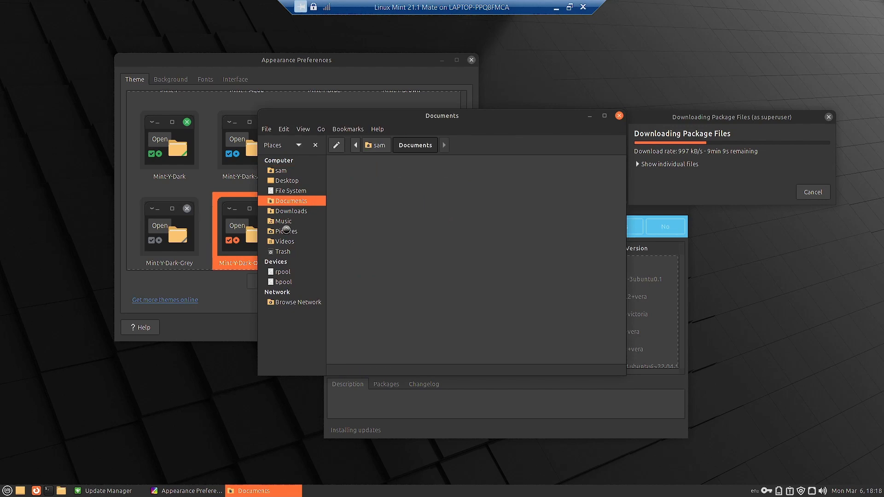
left_click(292, 281)
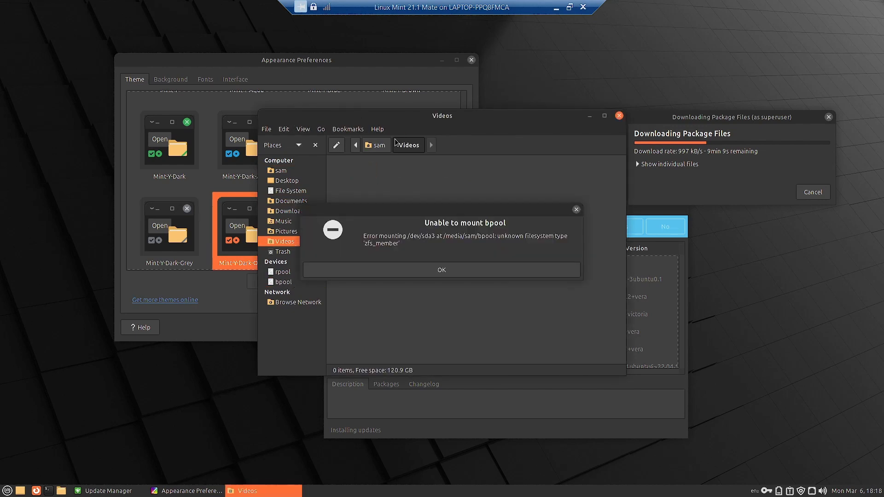
Dismiss the bpool mount error and apply the Mint-Y-Grey theme in Appearance Preferences
left_click(468, 270)
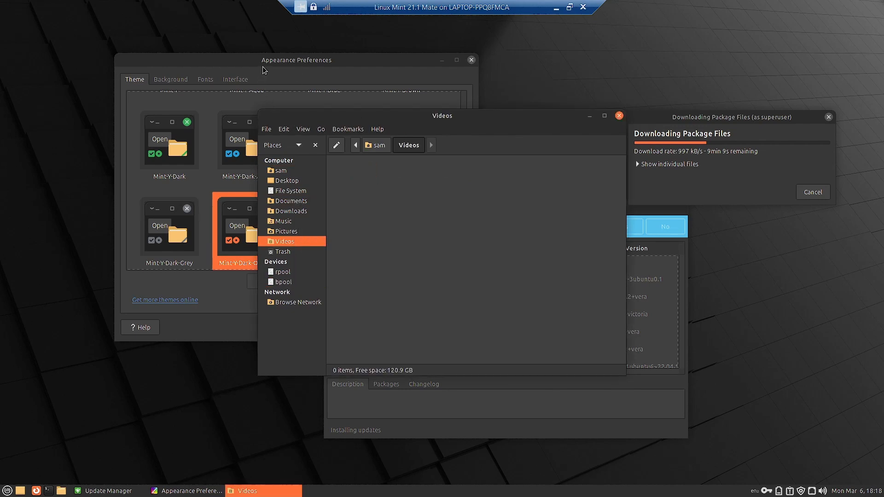
left_click(244, 95)
scroll(191, 224, "down", 9)
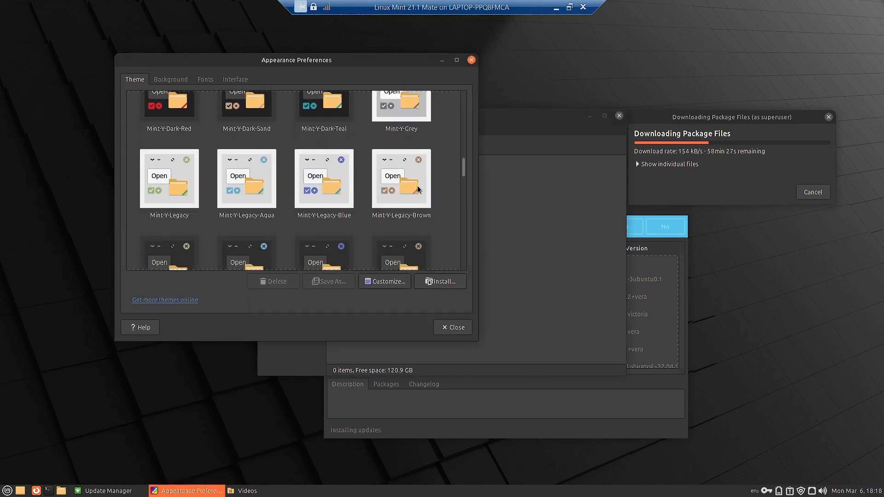
left_click(402, 114)
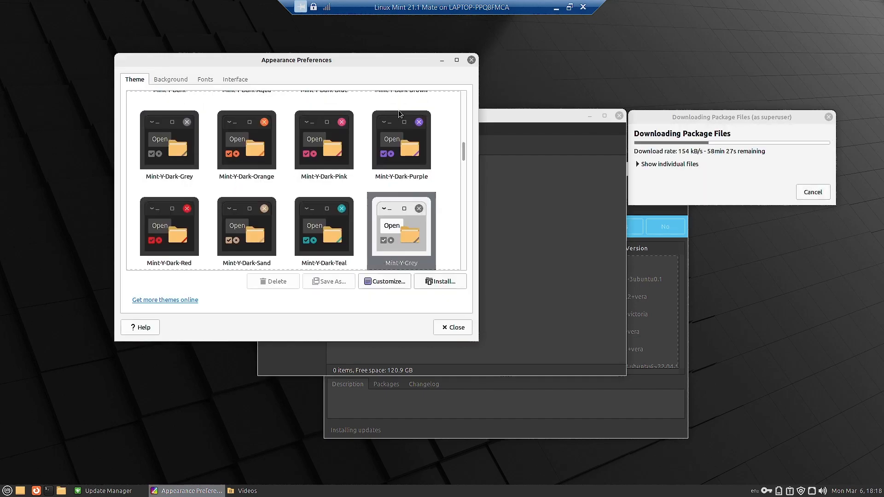
Apply the Mint-Y-Legacy theme and check it in the file manager by opening the home, Desktop, Documents and File System folders
scroll(299, 212, "down", 5)
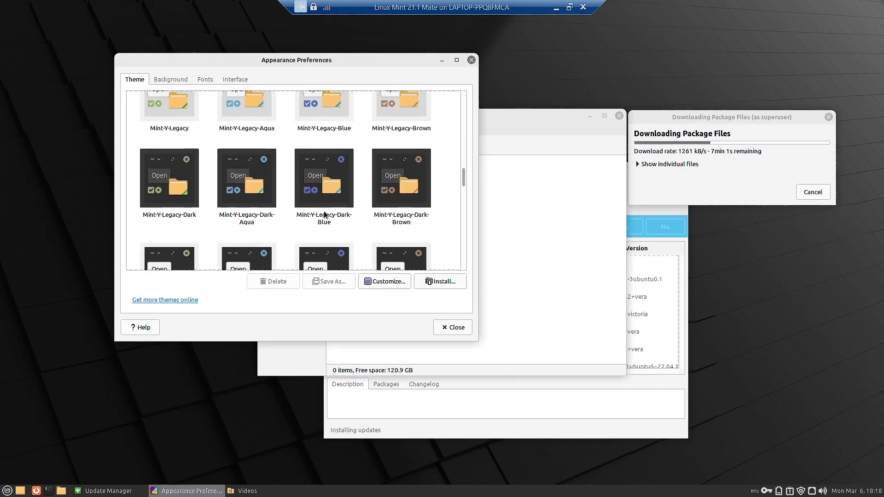
left_click(168, 117)
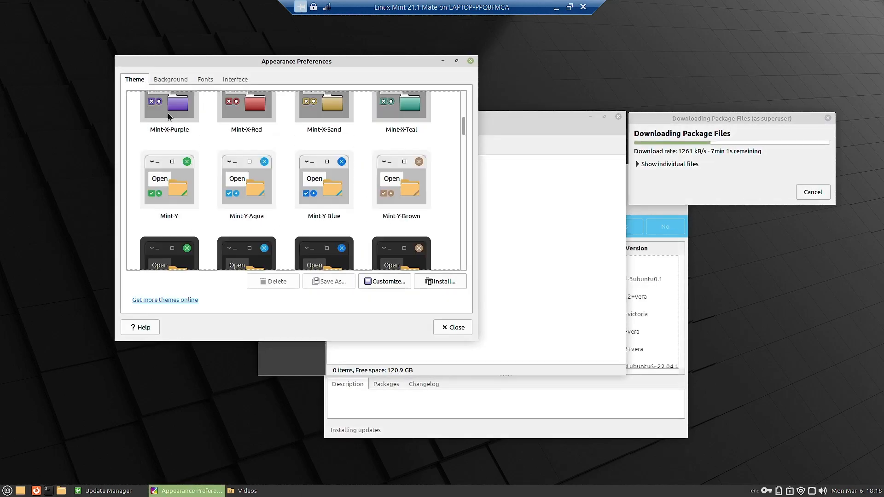
left_click(549, 141)
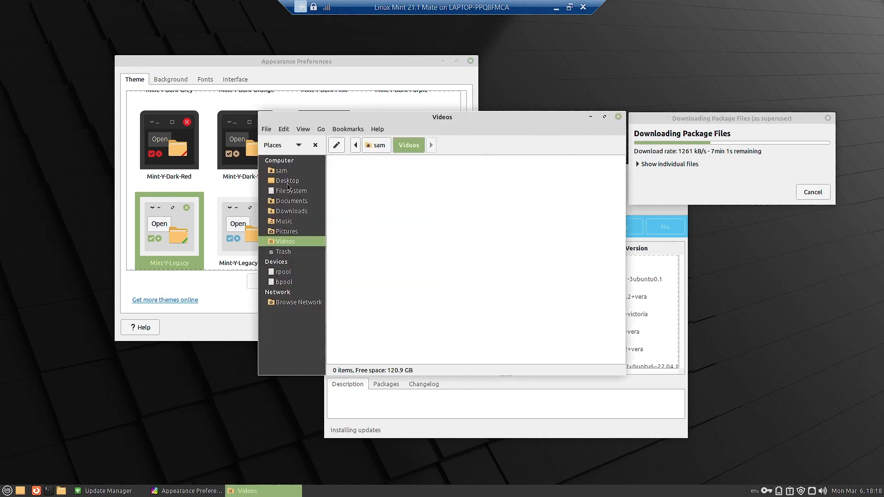
key("alt+Up")
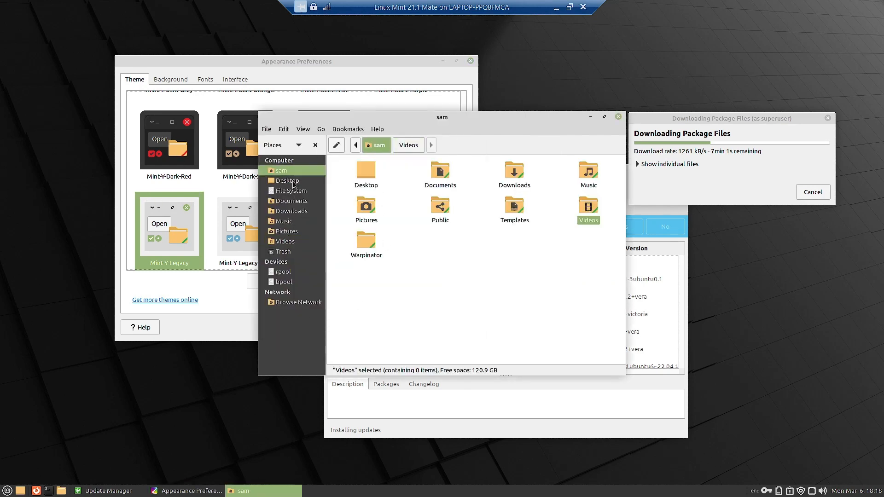
left_click(294, 184)
left_click(293, 202)
left_click(294, 191)
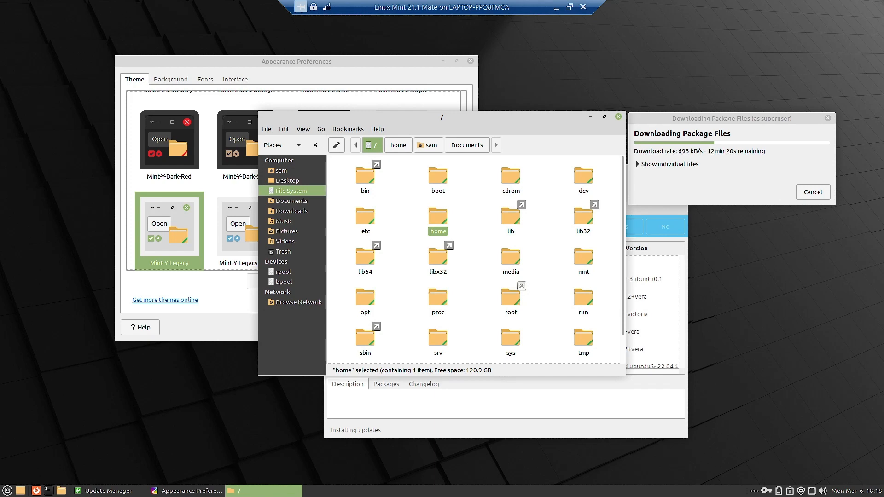
Open the Desktop and Documents folders in the file manager and try to mount the rpool device
left_click(360, 62)
scroll(371, 136, "up", 10)
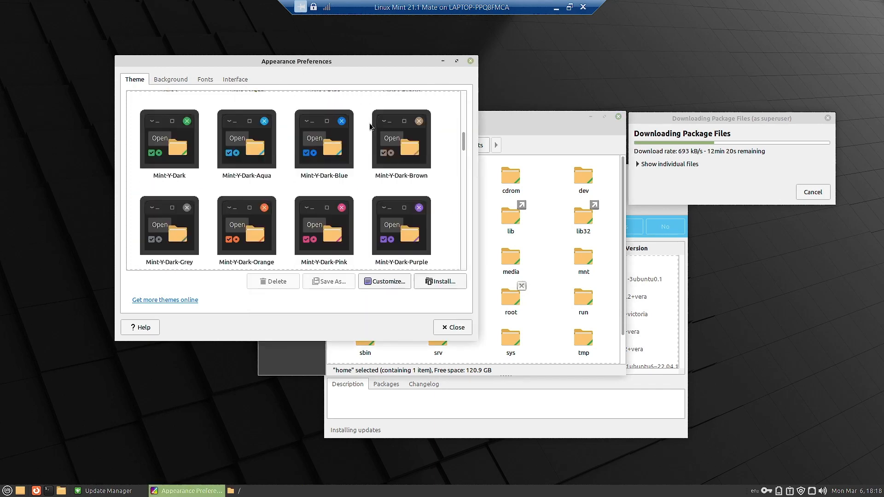
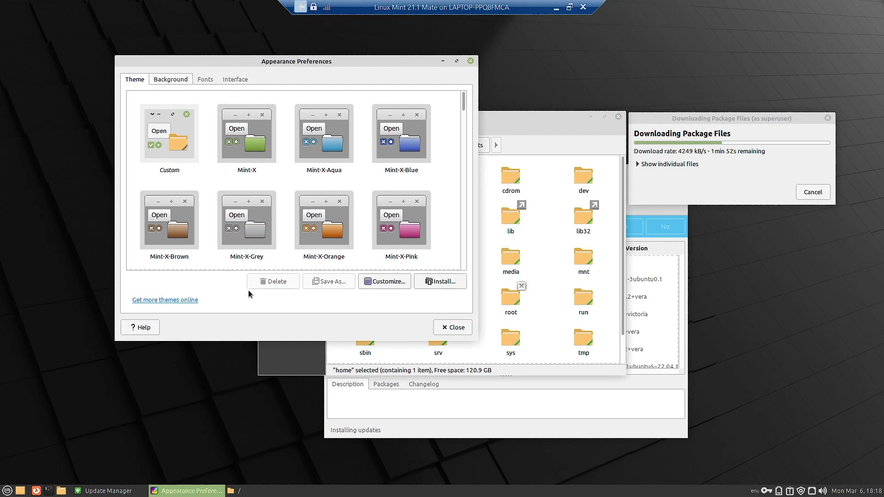
left_click(506, 119)
left_click(287, 181)
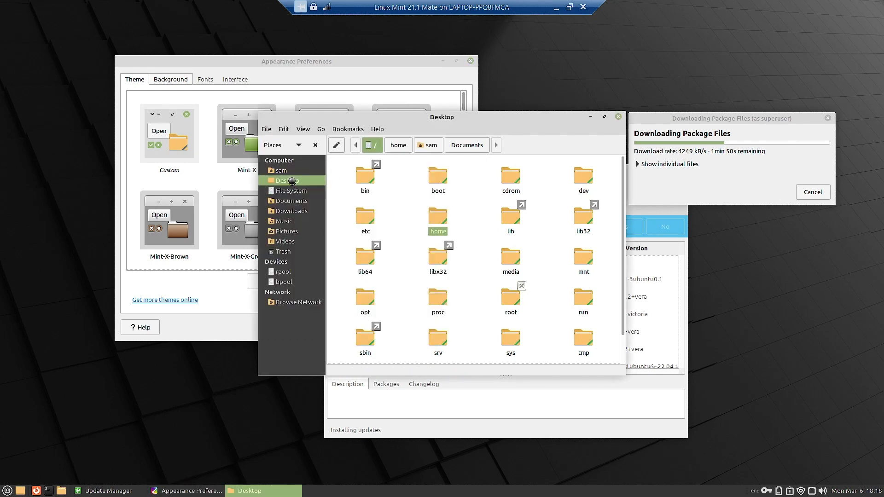
key("alt+Up")
left_click(291, 201)
left_click(282, 272)
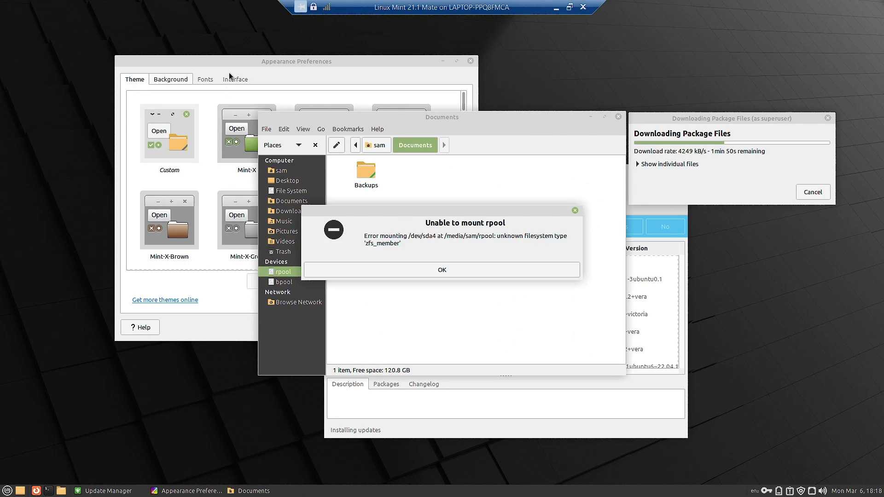
Look through the Mint-Y-Dark, Mint-Y-Legacy and Mint-Y-Legacy-Darker variants in the Appearance Preferences theme list
left_click(256, 225)
key("ctrl+Page_Down")
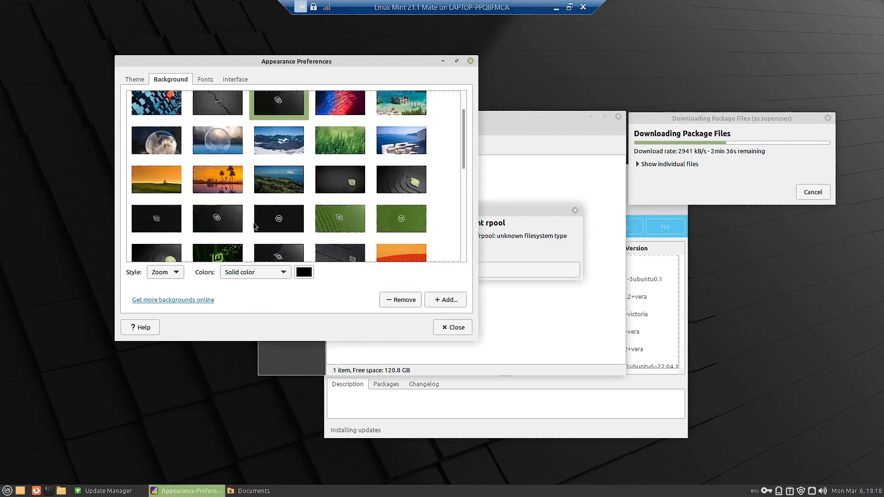
left_click(129, 79)
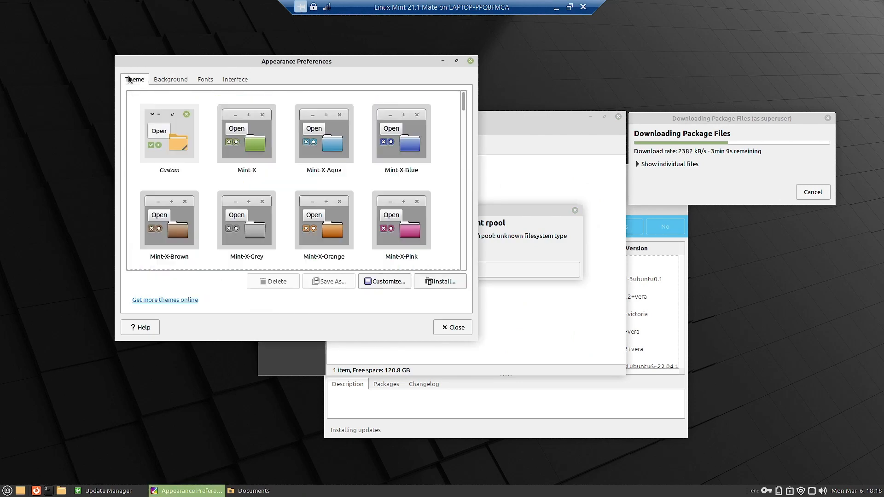
scroll(241, 218, "down", 10)
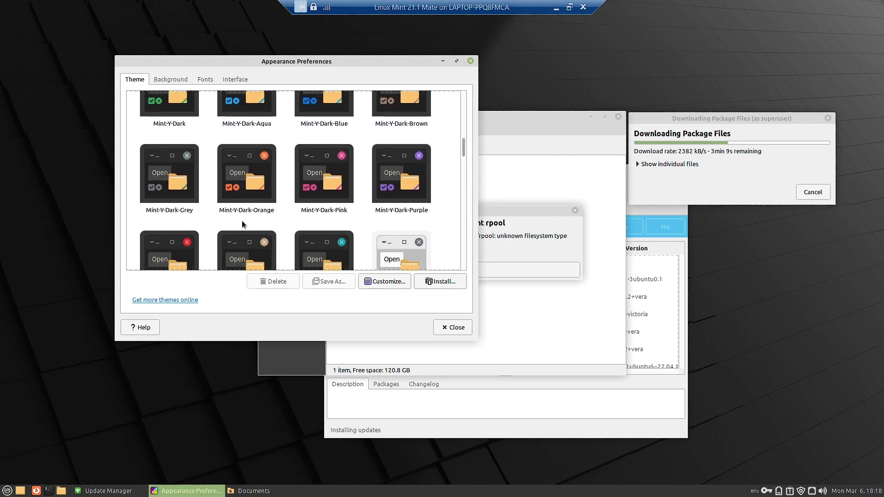
scroll(243, 225, "down", 3)
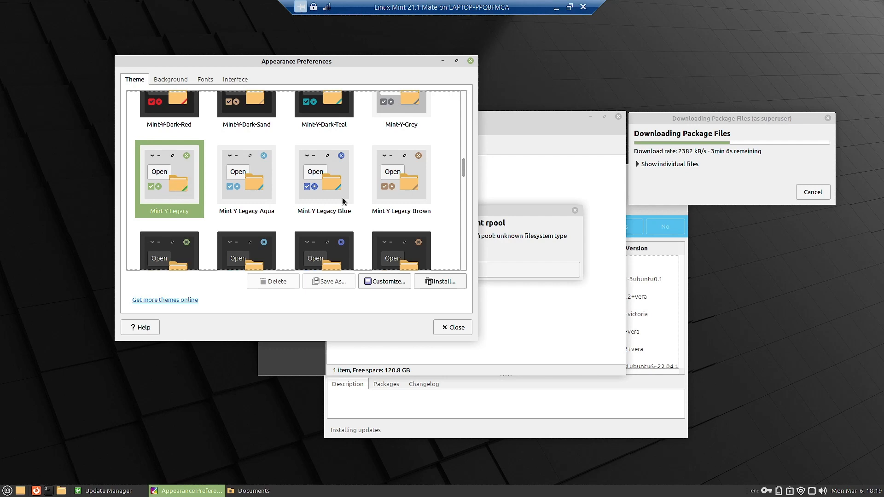
scroll(343, 201, "down", 3)
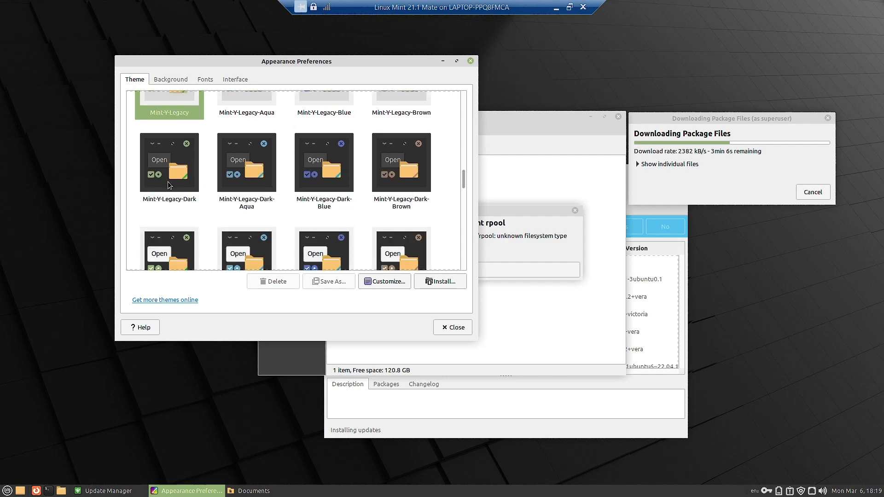
scroll(169, 186, "down", 2)
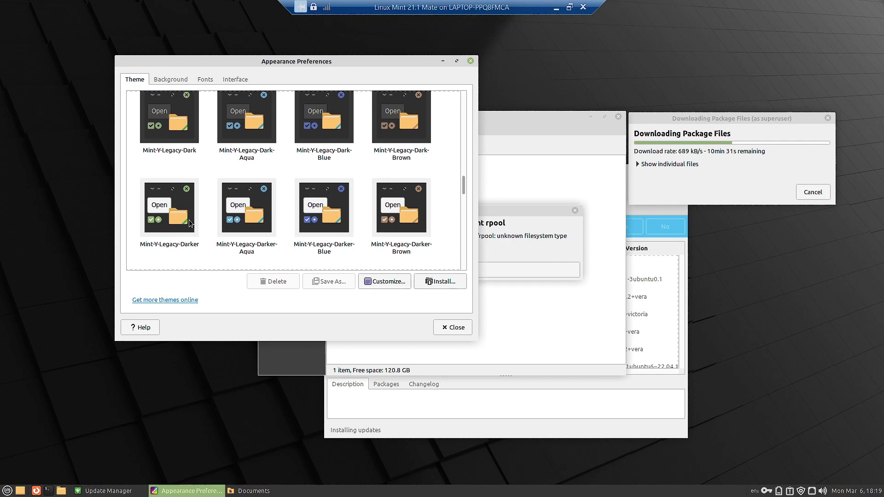
scroll(282, 200, "down", 3)
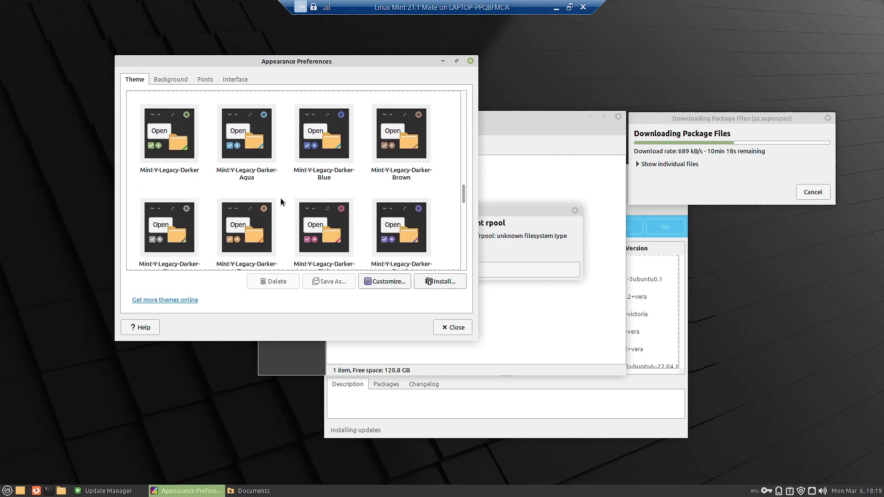
scroll(281, 204, "down", 5)
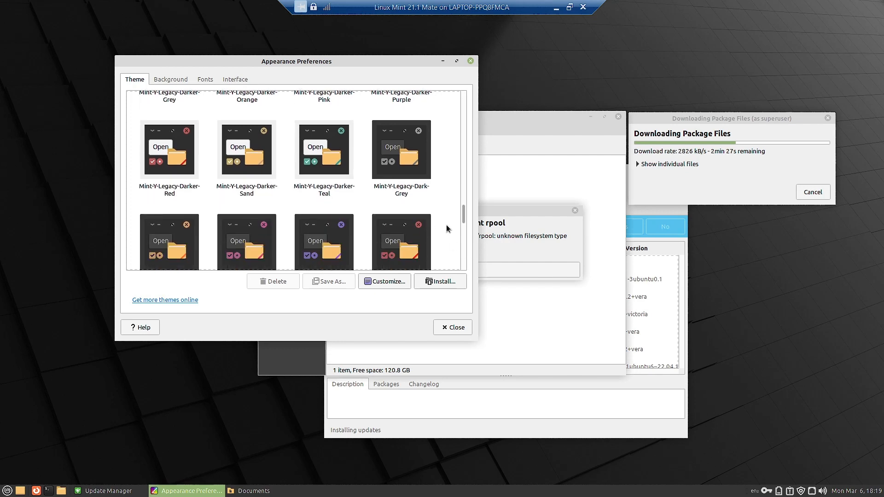
Dismiss the rpool mount error and open the home and Desktop folders in the file manager
left_click(492, 214)
left_click(474, 278)
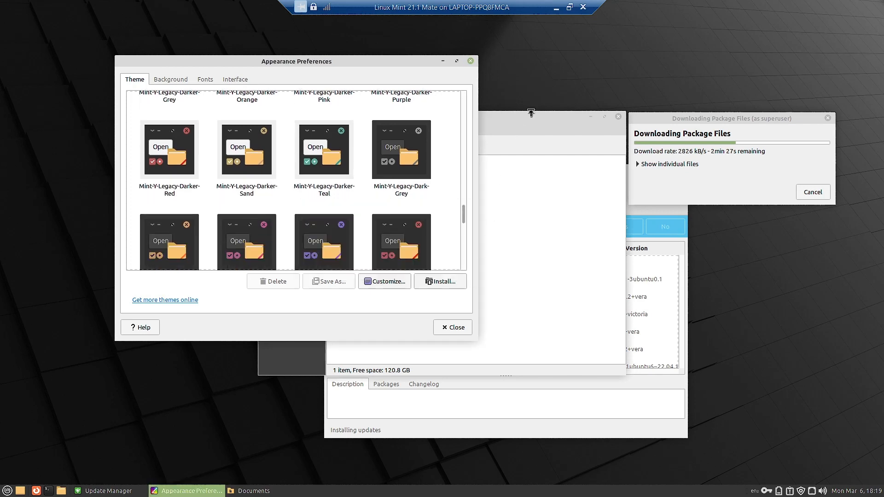
left_click(518, 132)
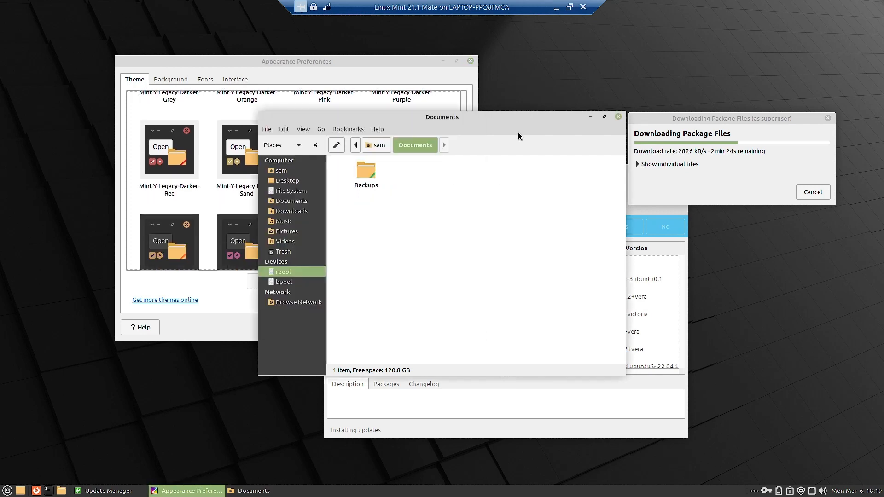
left_click(289, 171)
left_click(288, 183)
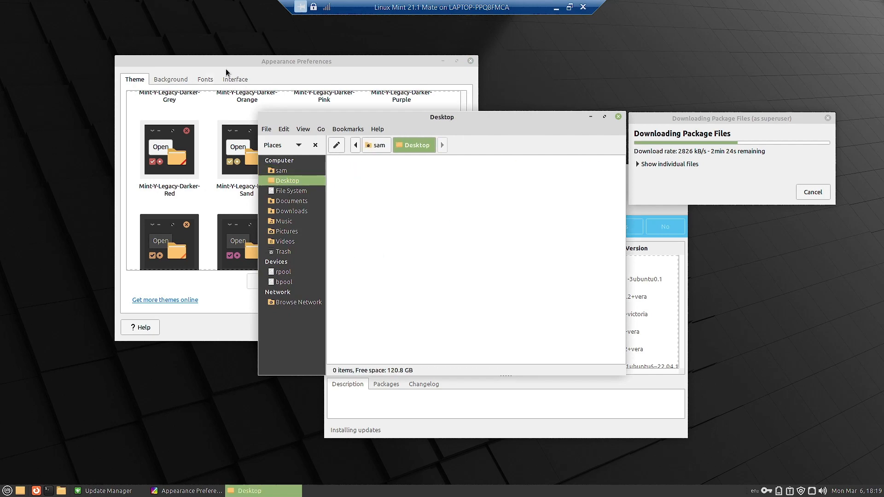
Return to Appearance Preferences and show the available desktop backgrounds
left_click(241, 51)
left_click(244, 62)
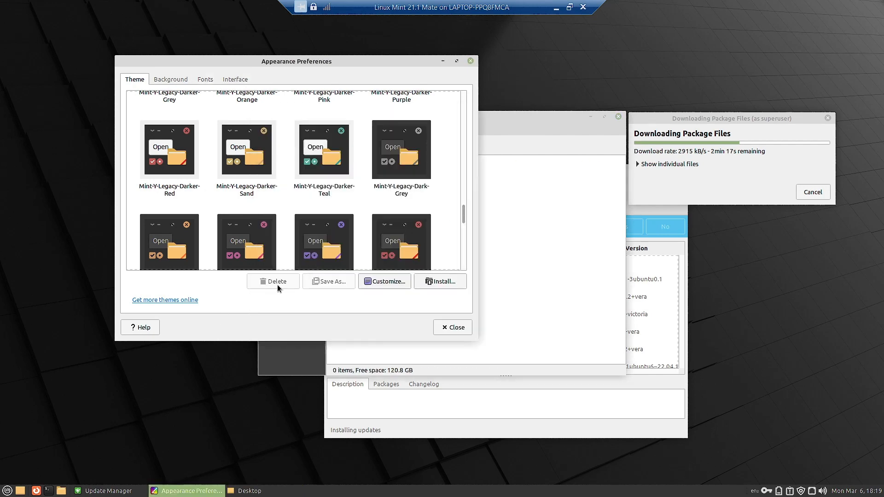
left_click(498, 117)
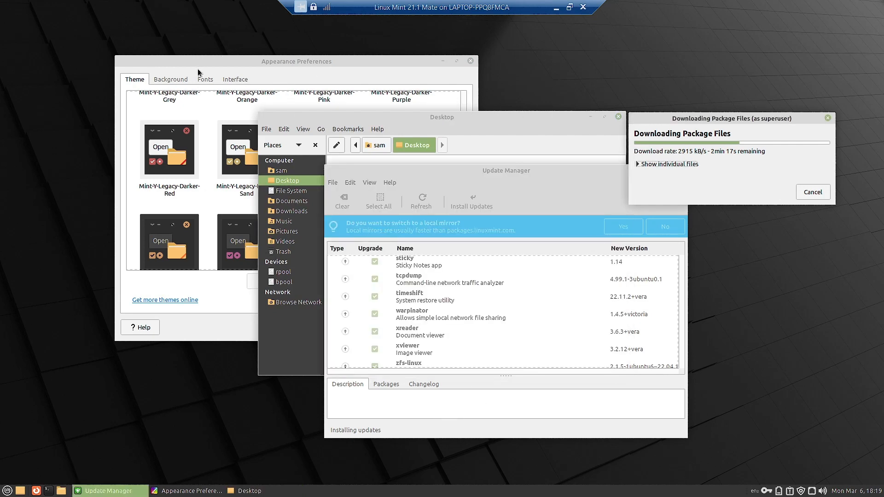
left_click(198, 68)
left_click(175, 79)
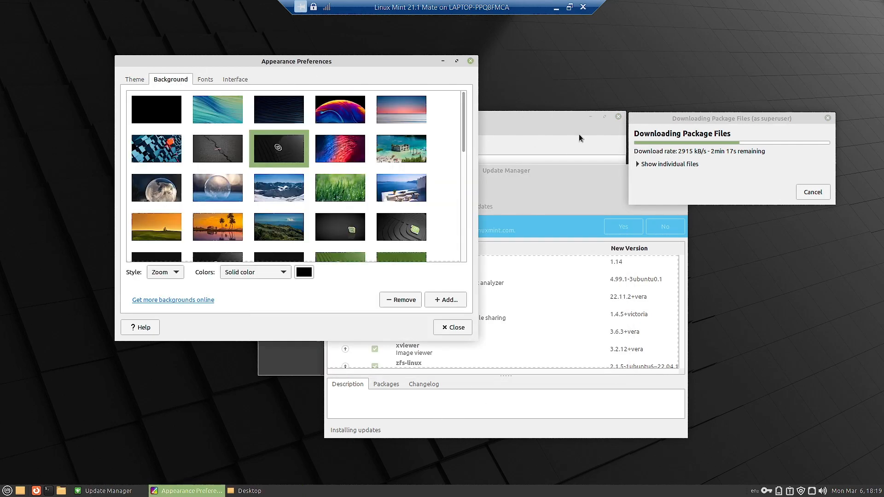
Clear the desktop by closing the file manager, minimizing the Update Manager and moving Appearance Preferences off the wallpaper's logo
left_click(536, 131)
left_click(619, 117)
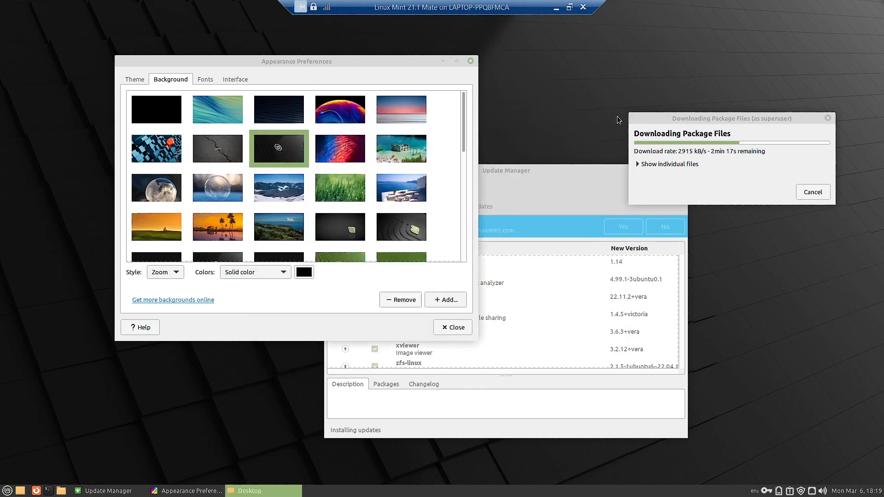
left_click_drag(563, 171, 607, 263)
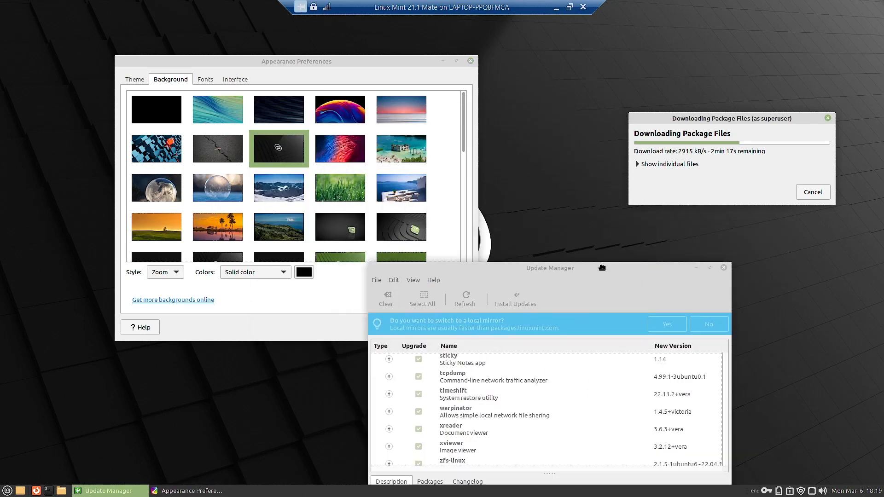
left_click(697, 265)
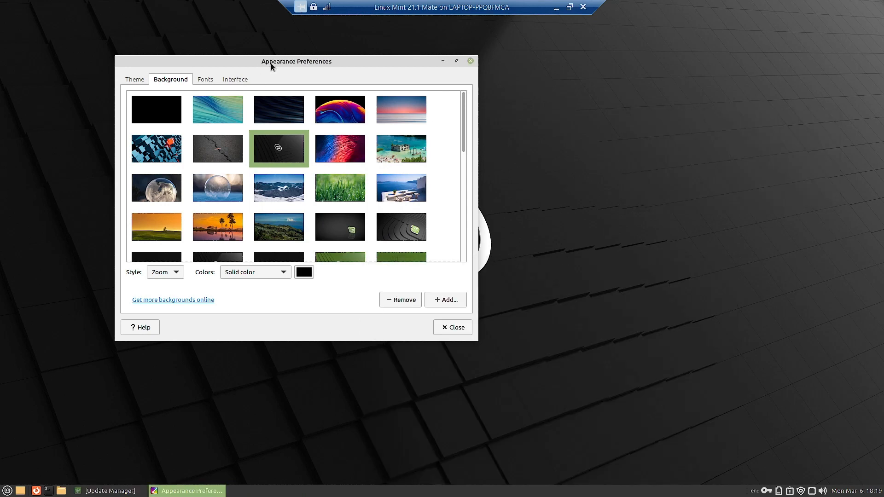
left_click_drag(273, 67, 600, 122)
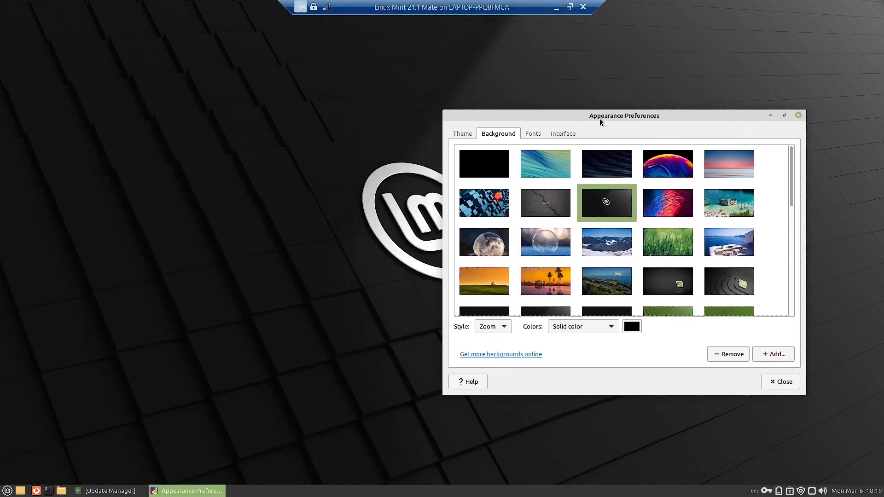
Try the plain black background and the blue-green wave wallpaper, minimizing Appearance Preferences to view the wave image full screen
left_click(486, 167)
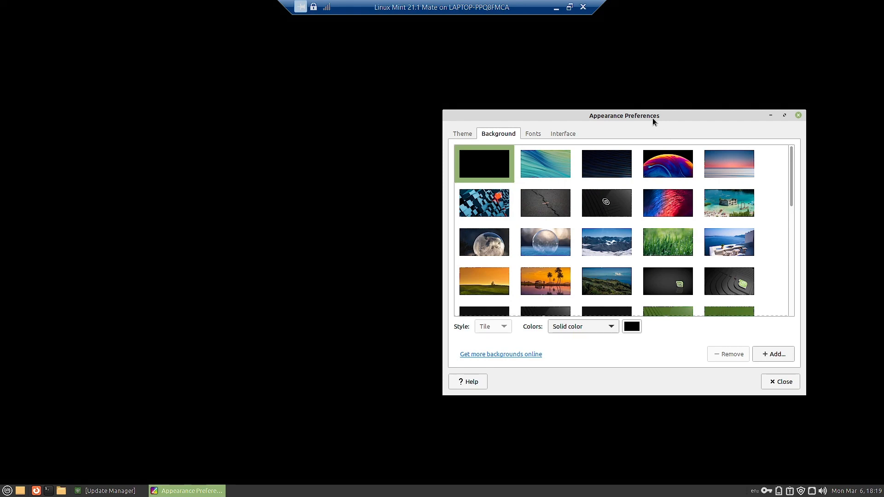
left_click_drag(648, 118, 609, 75)
left_click(501, 126)
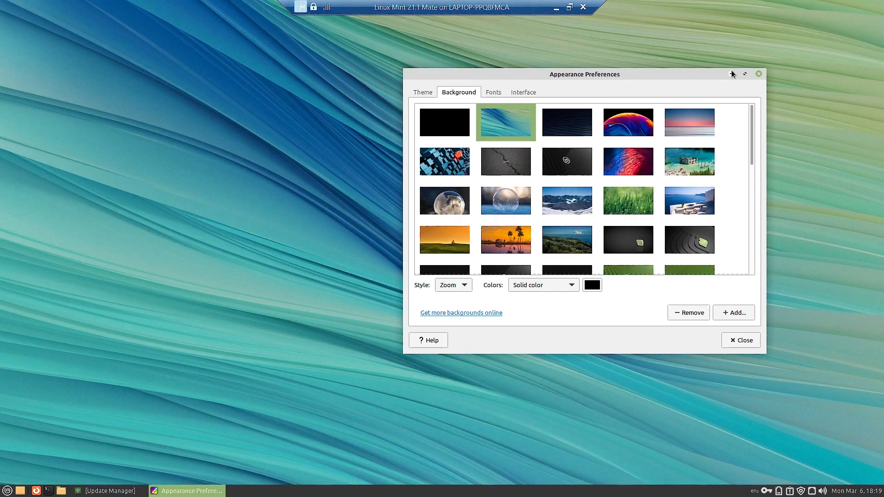
left_click(731, 74)
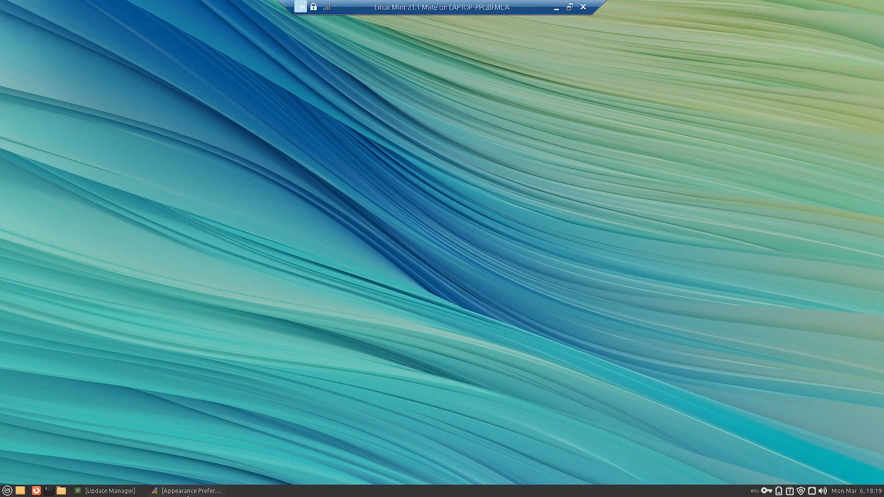
Restore Appearance Preferences, apply the dark wallpaper with blue lines, and minimize the window to view it full screen
left_click(187, 492)
left_click(573, 121)
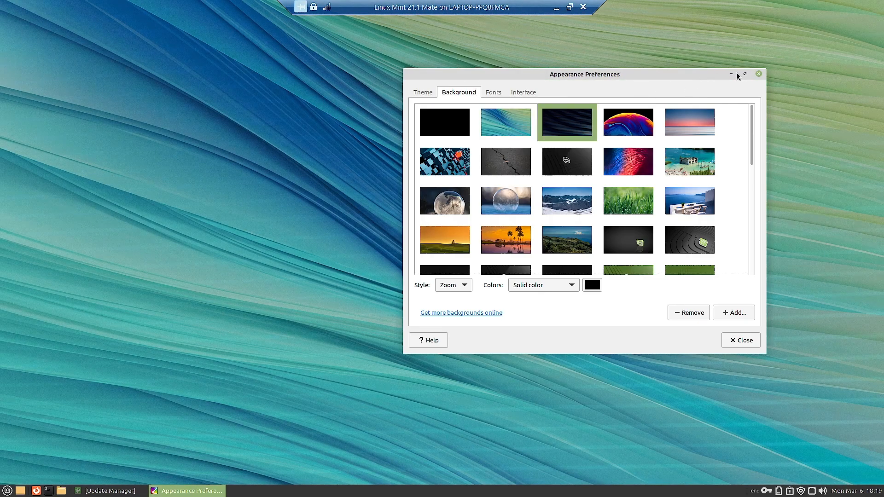
left_click(731, 73)
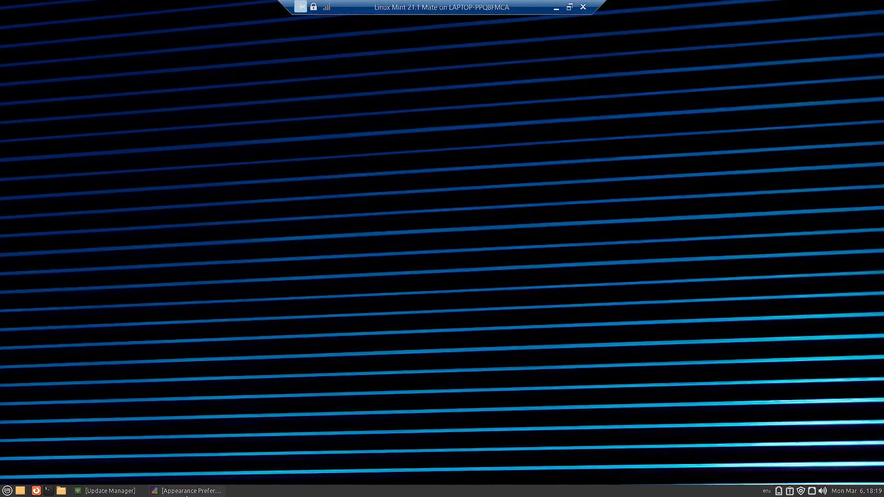
Preview the colorful swirled sphere wallpaper and the pink-and-blue seascape full screen, restoring and minimizing Appearance Preferences around each
left_click(187, 492)
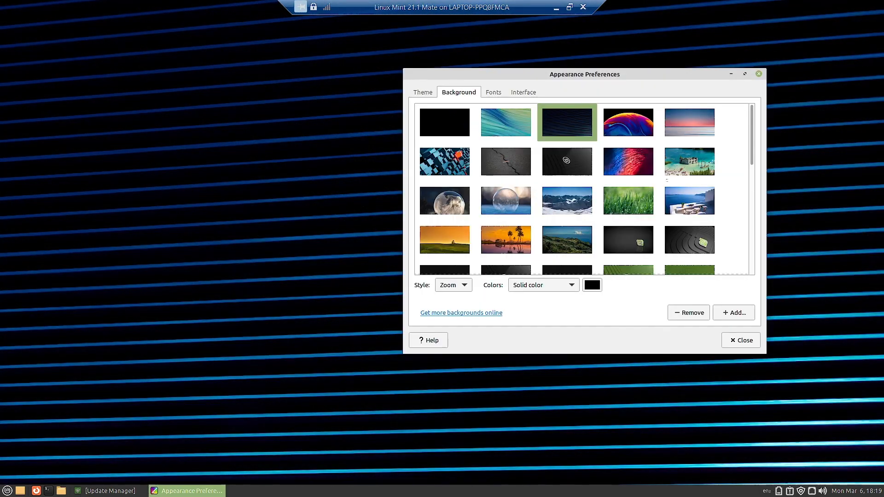
left_click(623, 129)
left_click(732, 74)
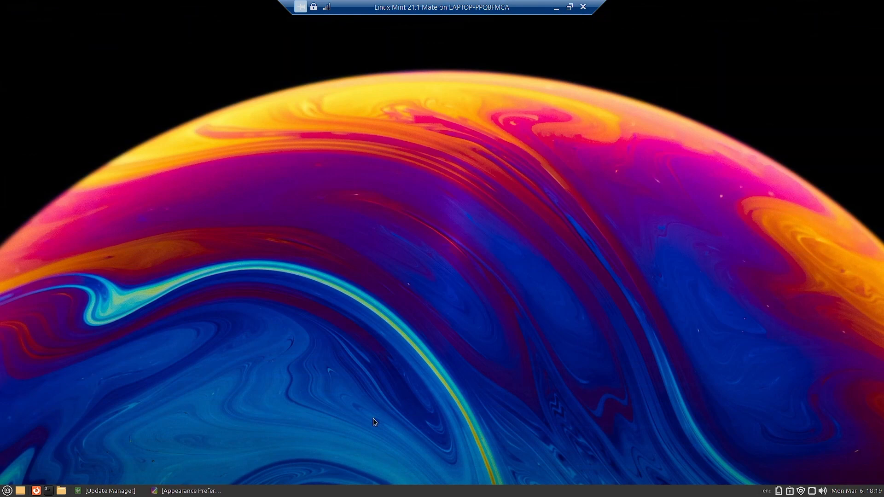
left_click(203, 489)
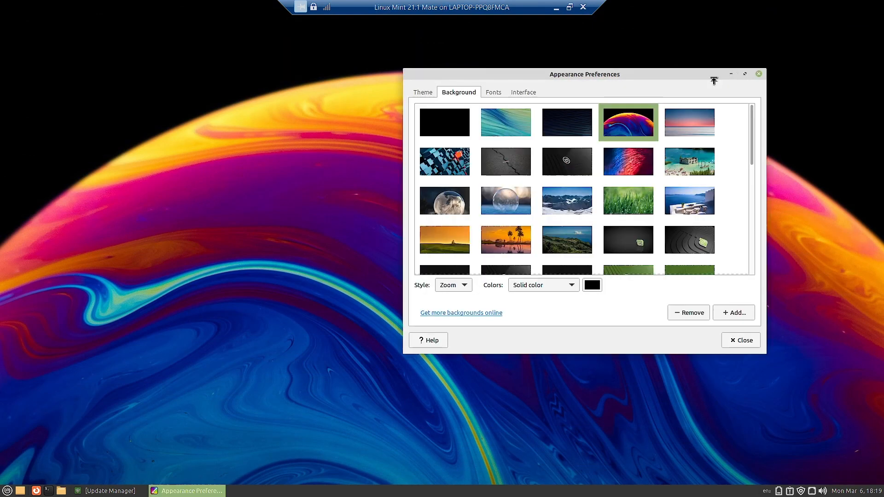
left_click(692, 122)
left_click(732, 74)
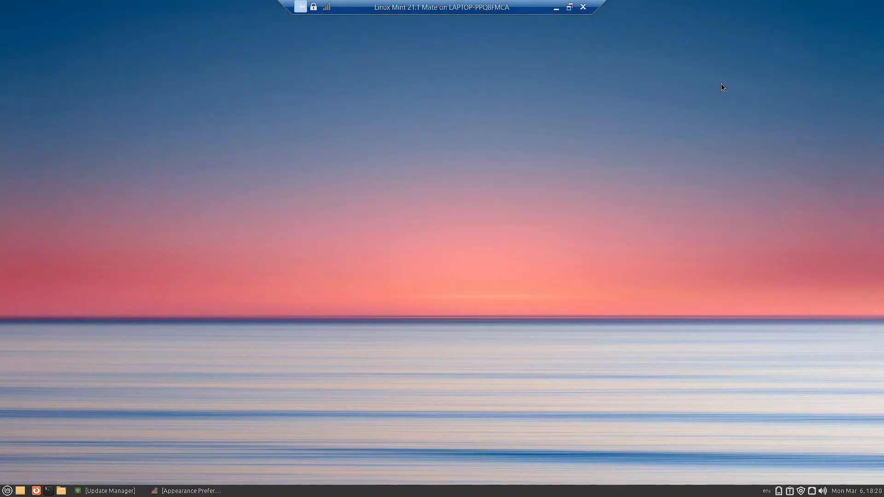
Try the blue cubes wallpaper and the cracked asphalt wallpaper, minimizing Appearance Preferences after each to see it full screen
left_click(203, 491)
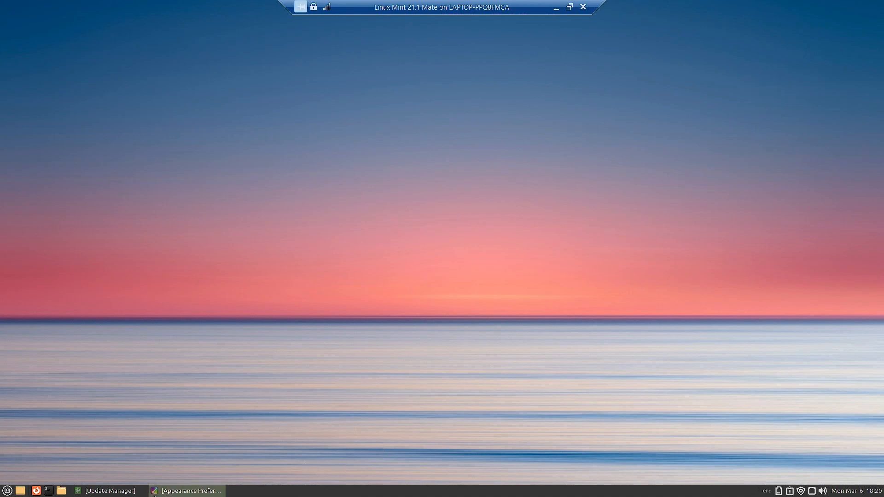
left_click(458, 168)
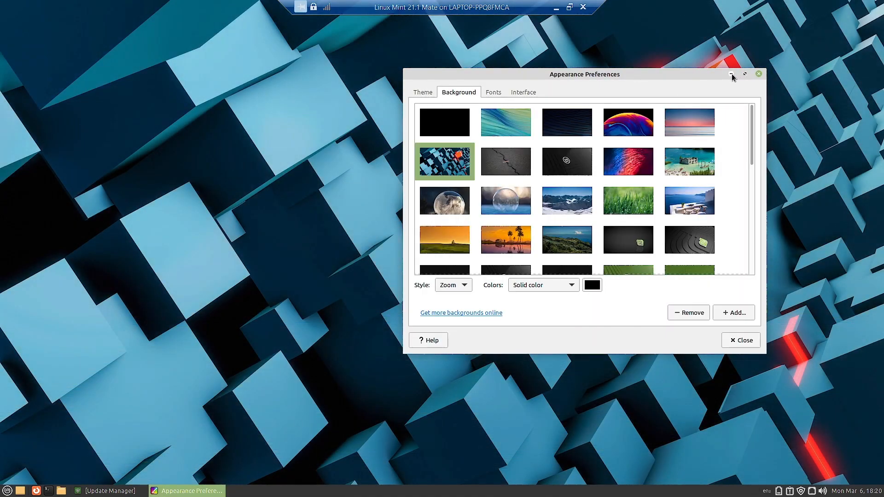
left_click(732, 75)
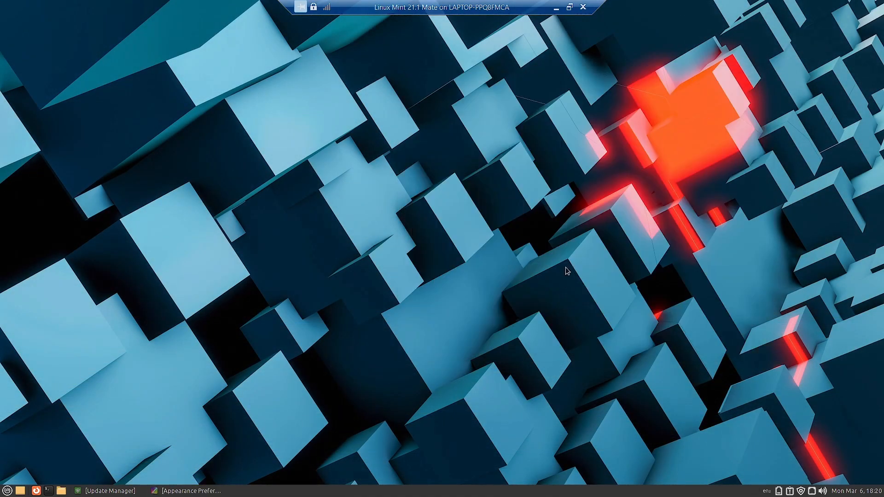
left_click(180, 491)
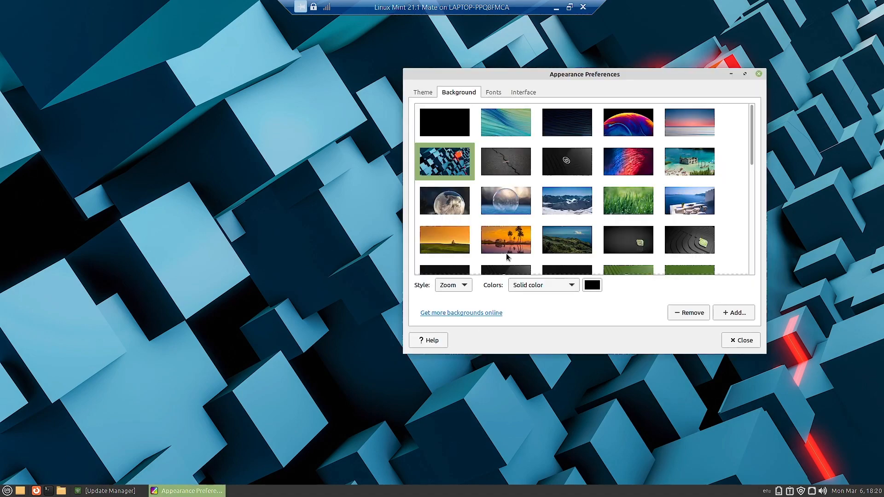
left_click(502, 164)
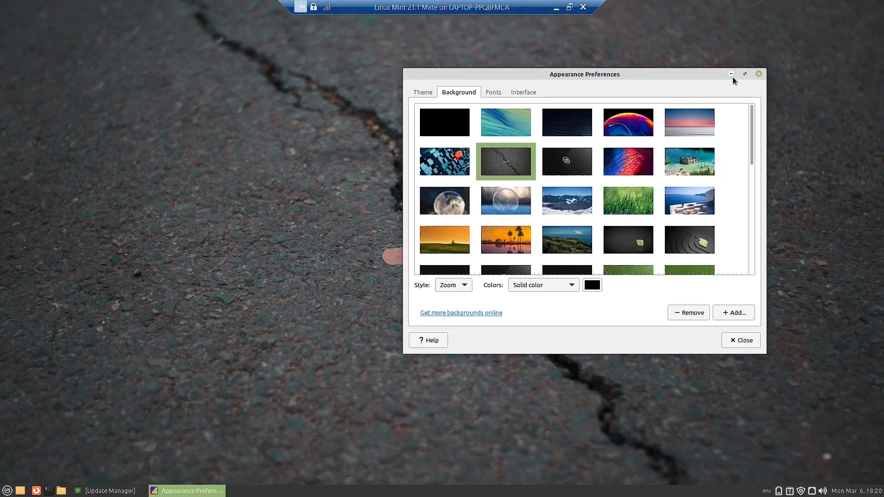
left_click(731, 74)
Apply the black tiled Linux Mint logo wallpaper and the blue-red light fibers wallpaper in turn, viewing each without the preferences window
left_click(199, 492)
left_click(561, 170)
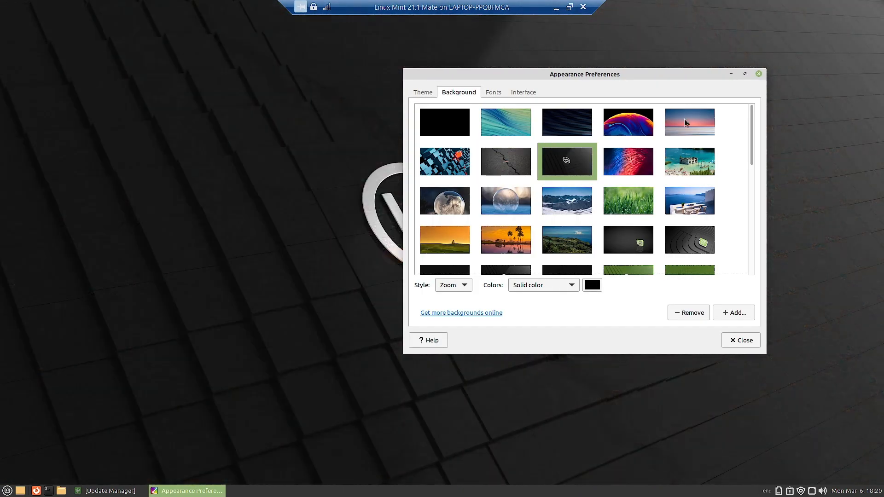
left_click(732, 75)
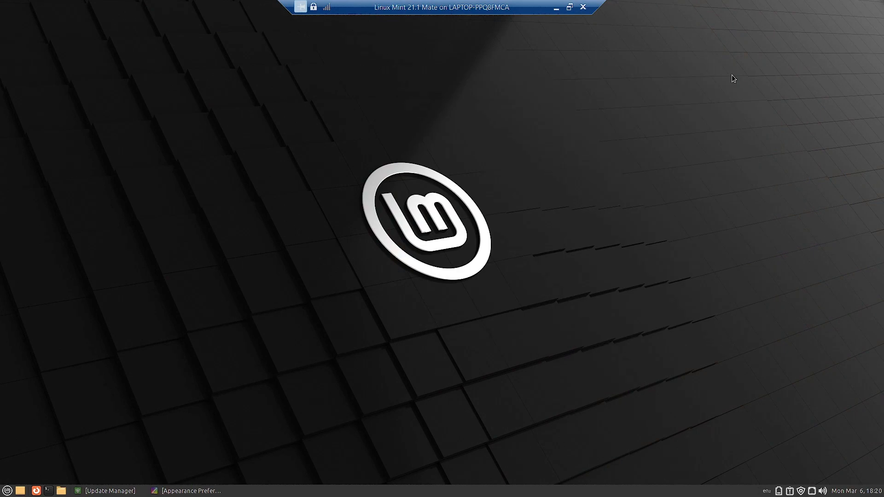
left_click(186, 492)
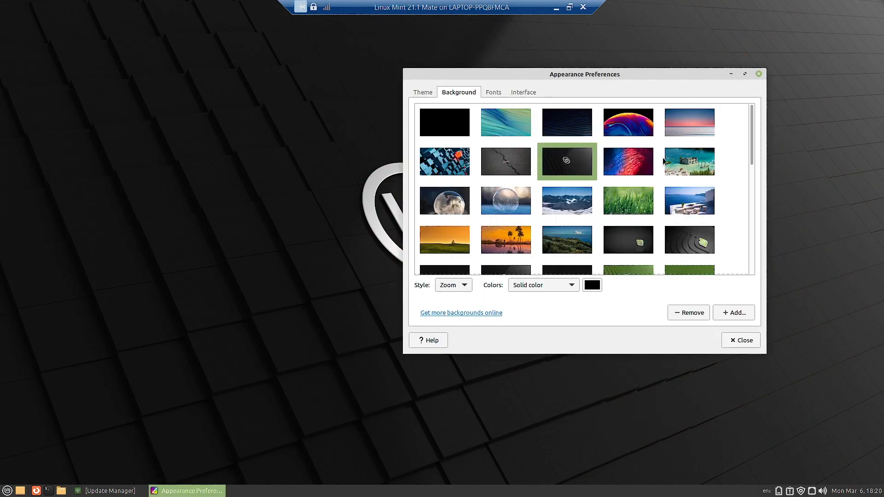
left_click(636, 162)
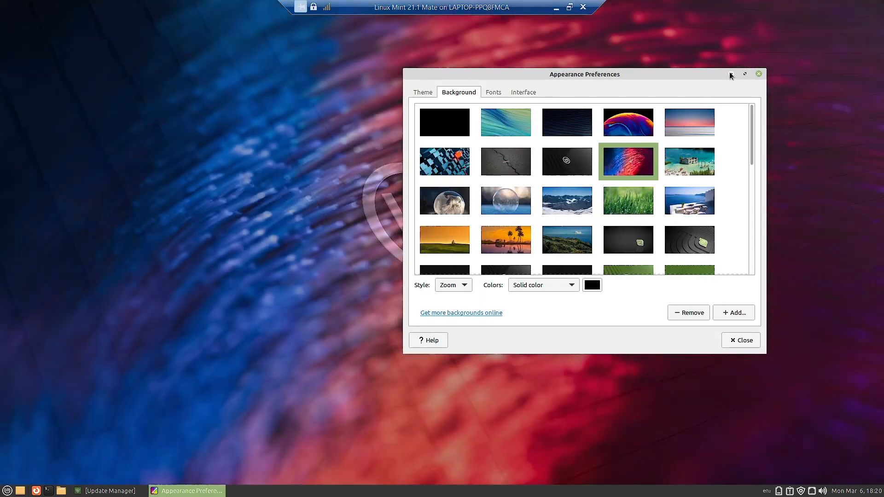
left_click(731, 74)
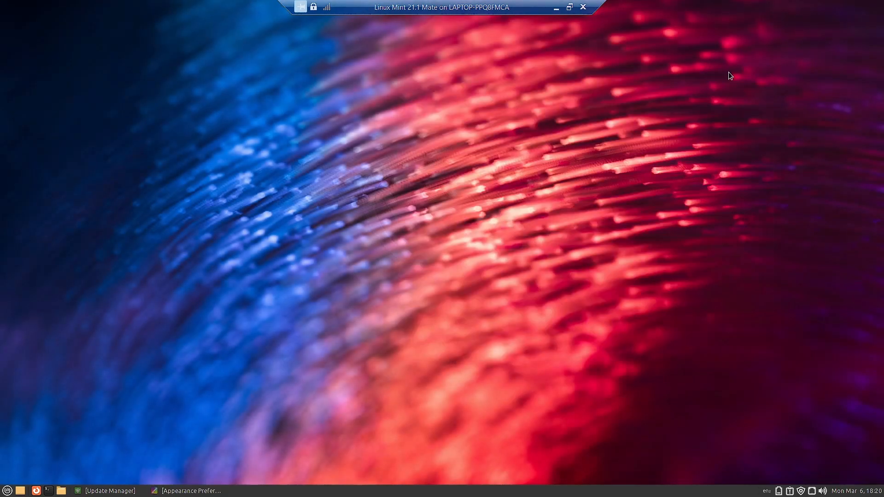
Preview the turquoise lake with the ruined building and the frosted bubble on a dark background, each full screen
left_click(194, 493)
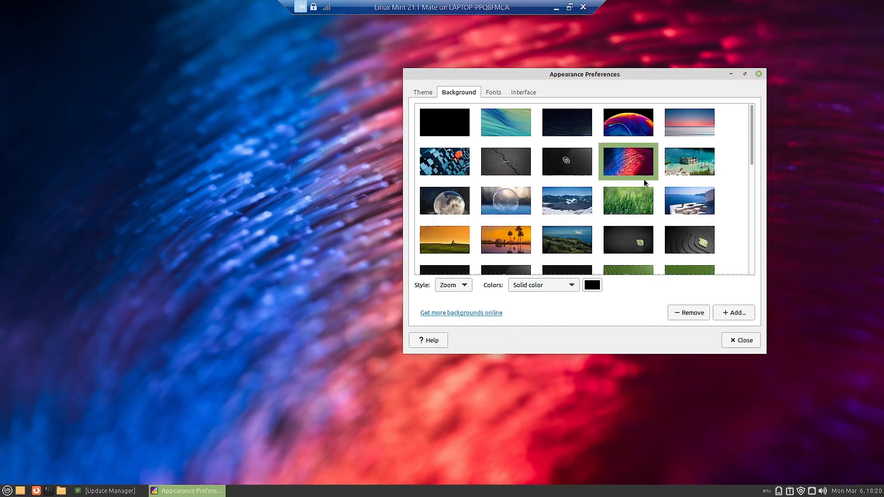
left_click(689, 168)
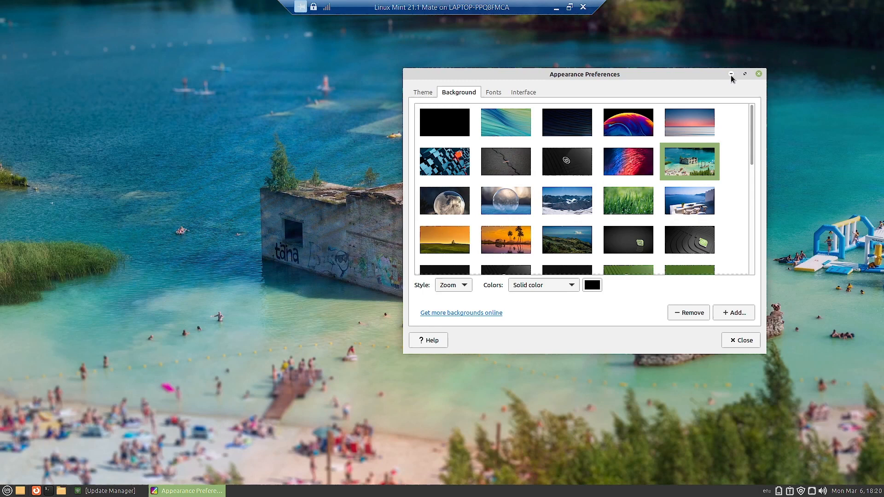
left_click(731, 74)
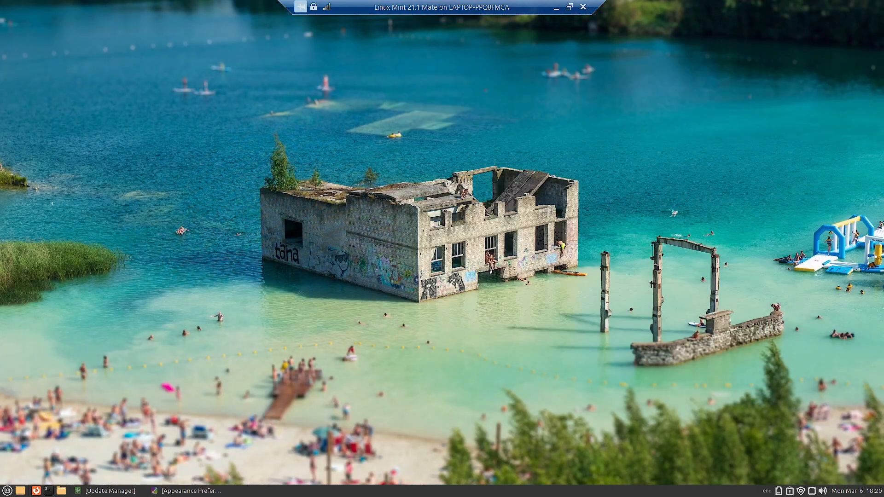
left_click(204, 492)
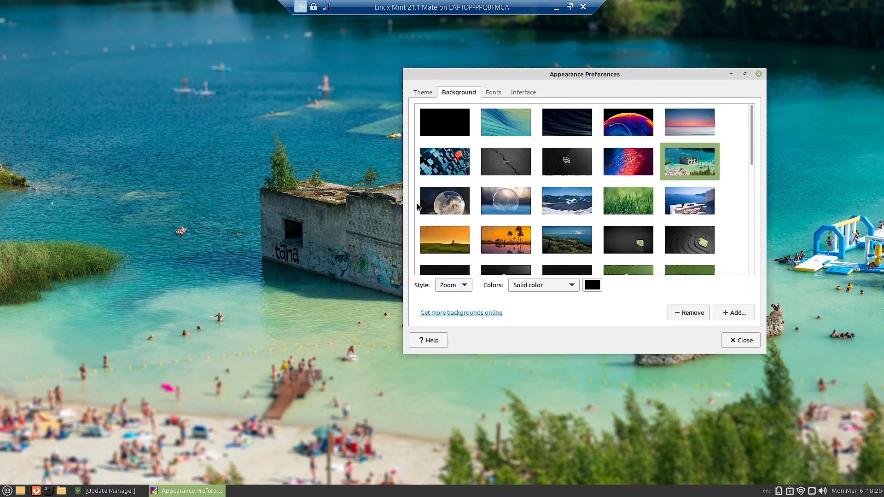
left_click(419, 206)
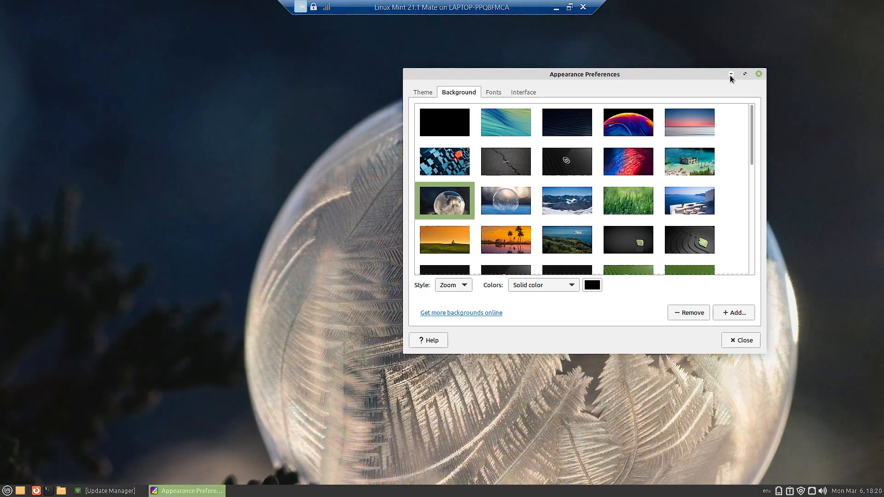
left_click(731, 75)
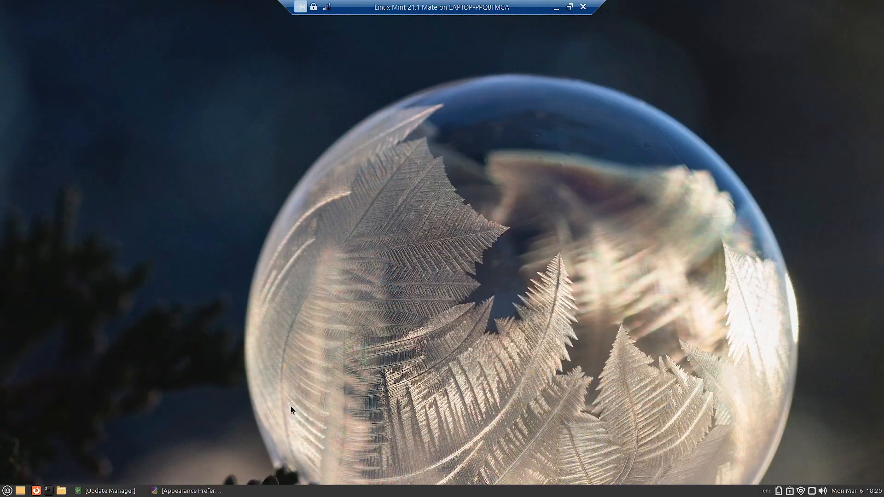
Try the frozen bubble on blue ice and the snowy mountain wallpaper, minimizing Appearance Preferences to view each one
left_click(192, 492)
left_click(516, 202)
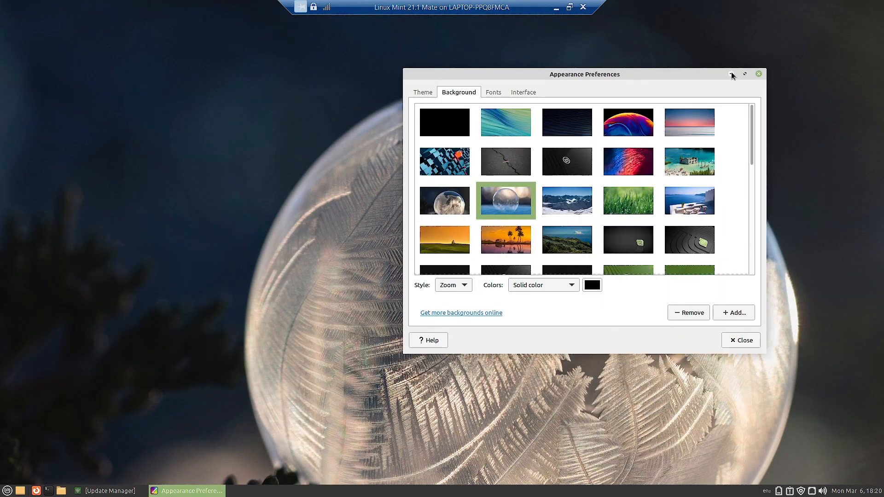
left_click(732, 74)
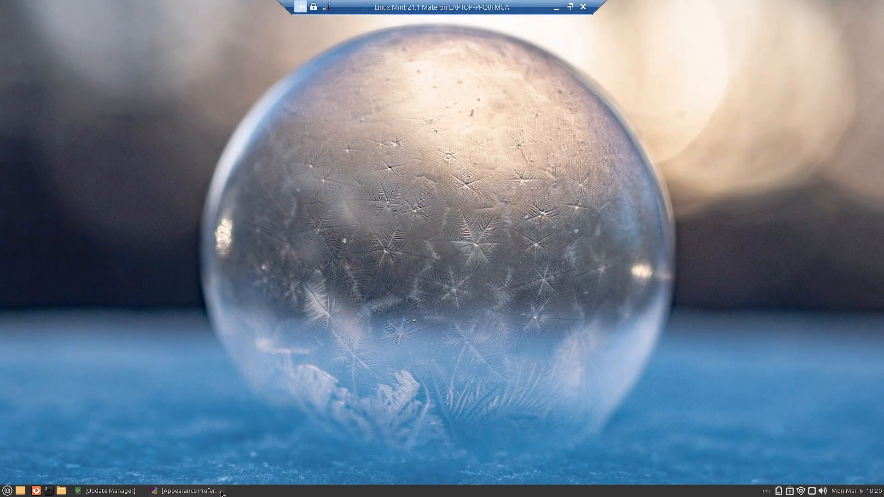
left_click(221, 492)
left_click(578, 197)
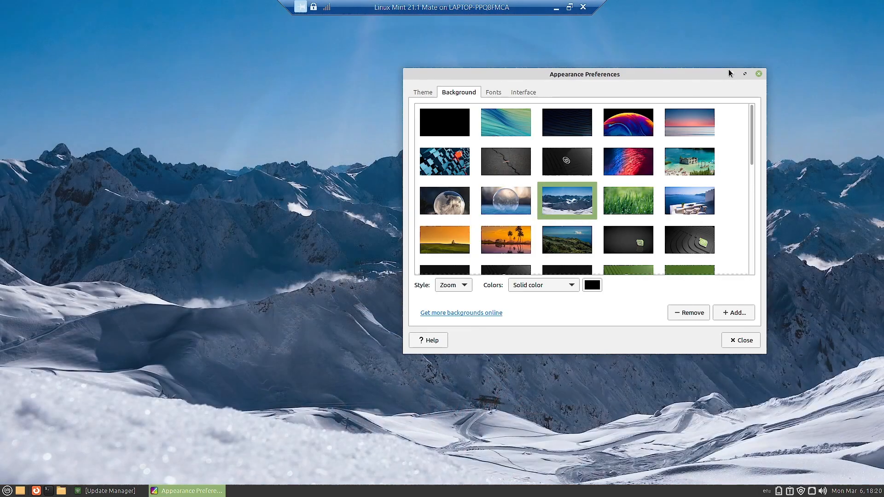
left_click(731, 74)
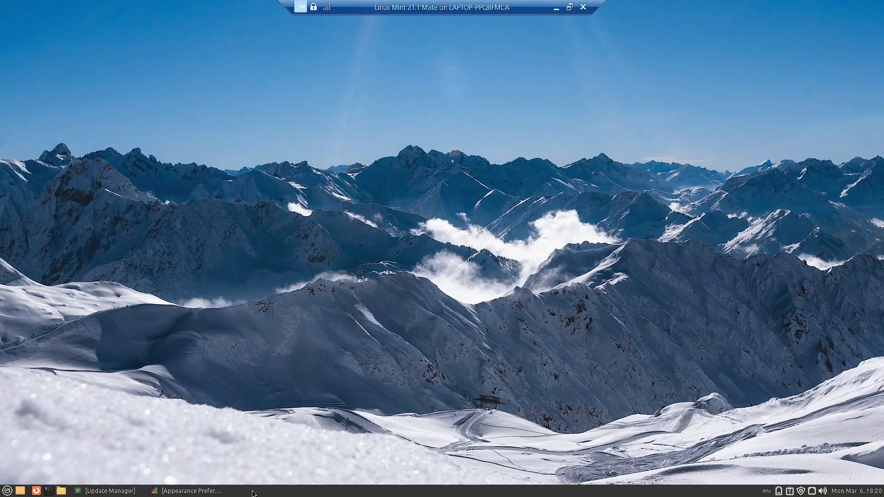
Apply the dewy green grass wallpaper and the white seaside terrace wallpaper in turn, viewing each full screen
left_click(221, 492)
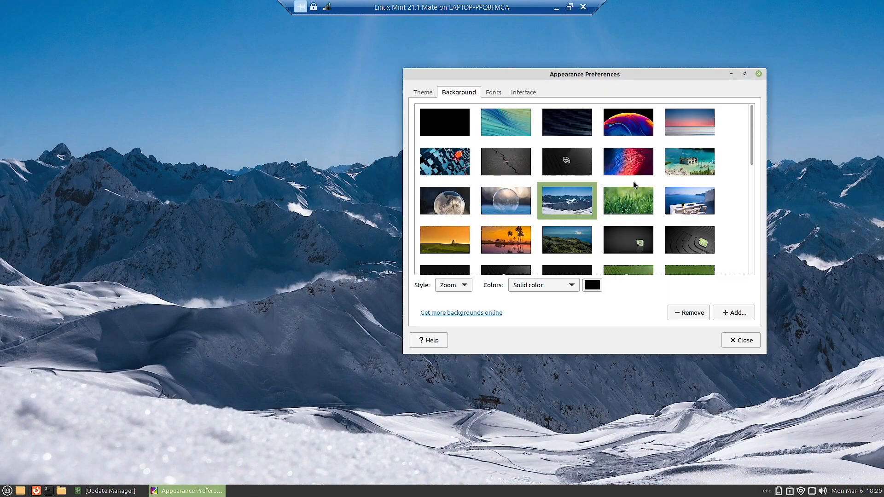
left_click(627, 202)
left_click(731, 74)
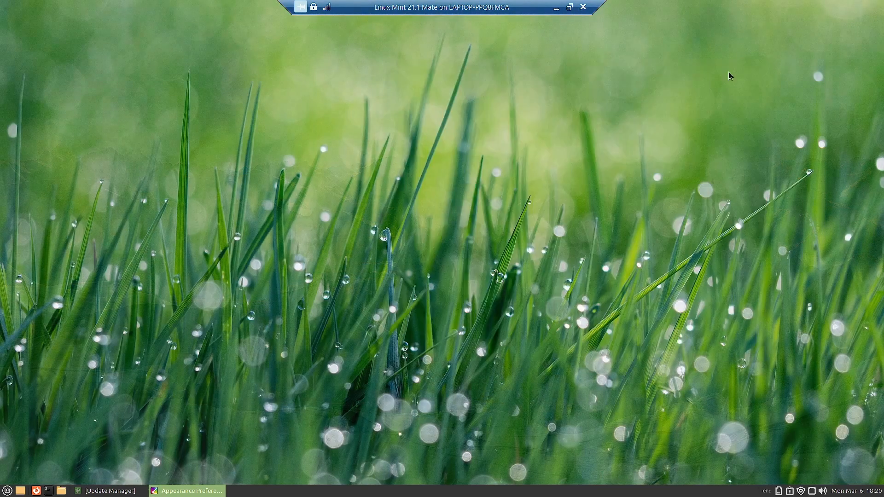
left_click(221, 492)
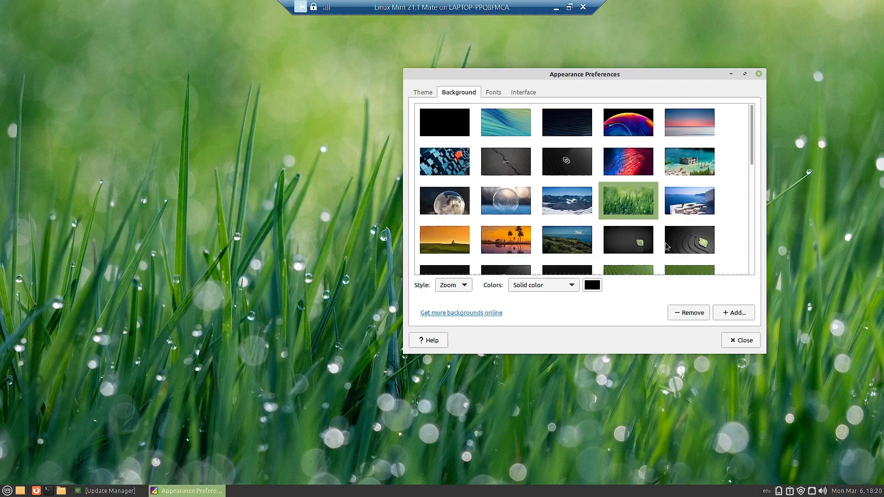
left_click(690, 201)
left_click(731, 74)
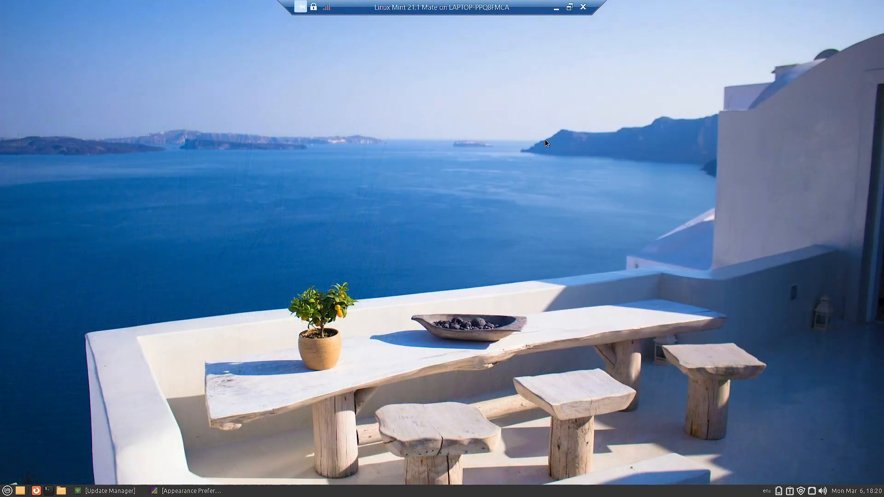
Preview the orange sky over green fields and the palm tree sunset wallpaper full screen, one after the other
left_click(172, 491)
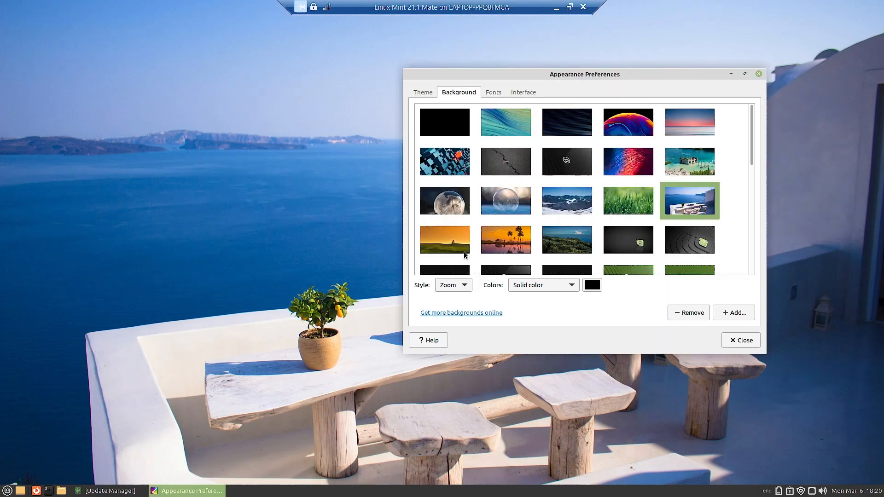
left_click(436, 239)
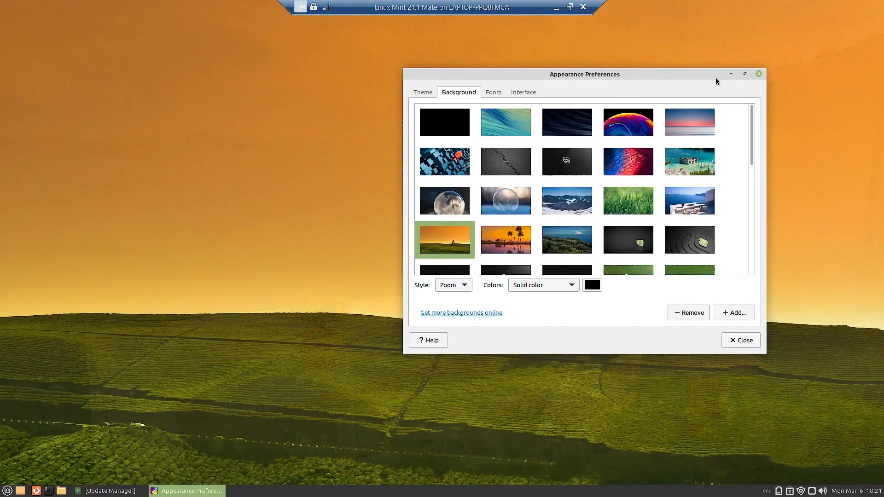
left_click(731, 75)
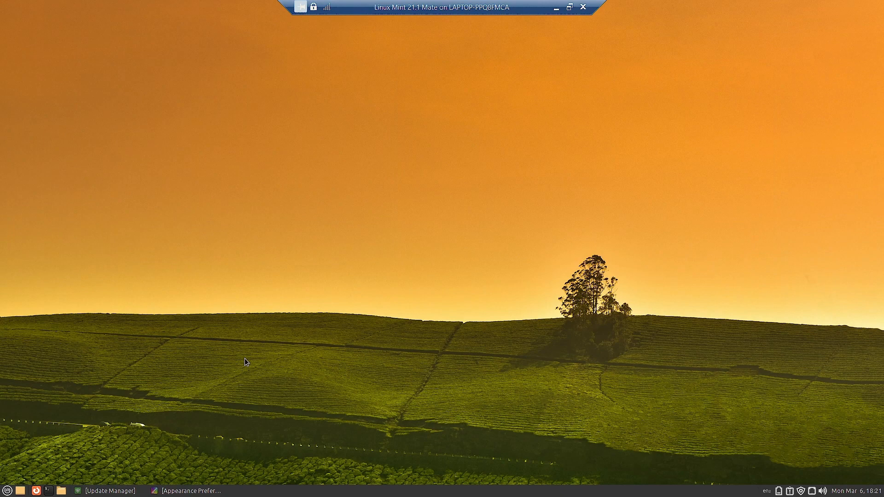
left_click(197, 492)
left_click(504, 249)
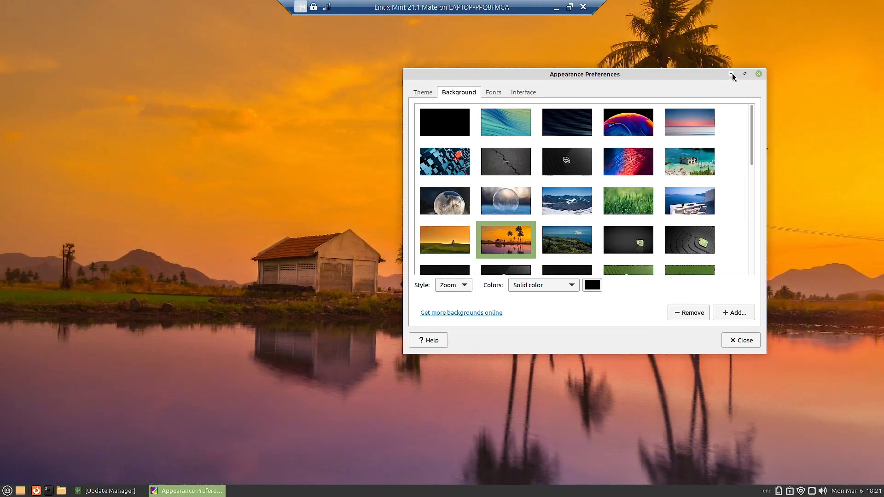
left_click(732, 74)
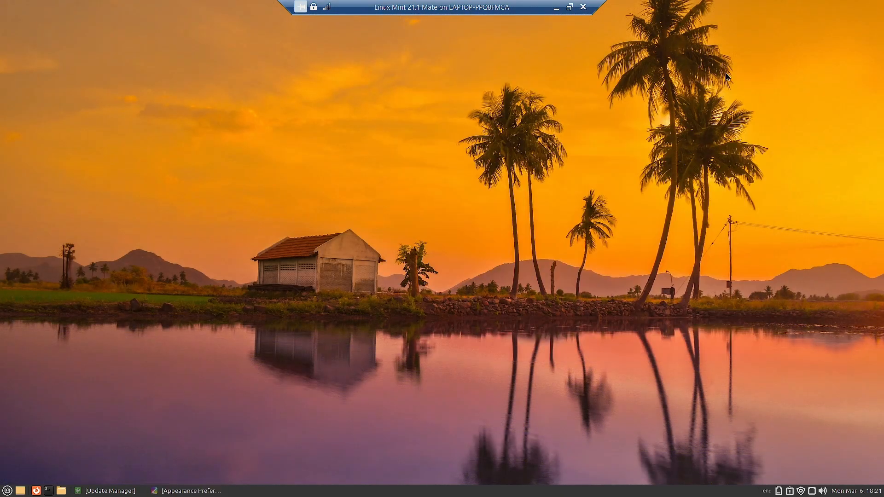
Restore Appearance Preferences, apply the green hills wallpaper with the blue sky, and minimize the window to view it full screen
left_click(191, 491)
left_click(572, 251)
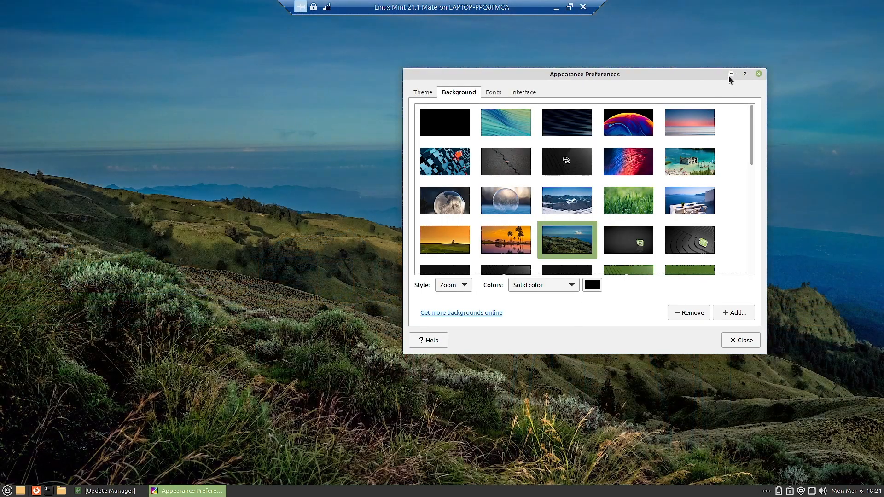
left_click(731, 75)
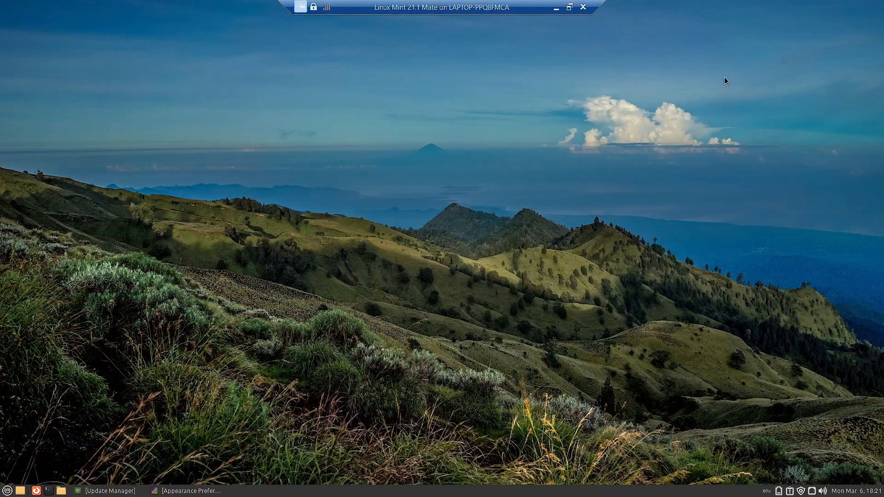
Preview the dark wallpaper with the reflected green 3D Mint logo, followed by the one with raised concentric contours, minimizing Appearance Preferences each time
left_click(154, 493)
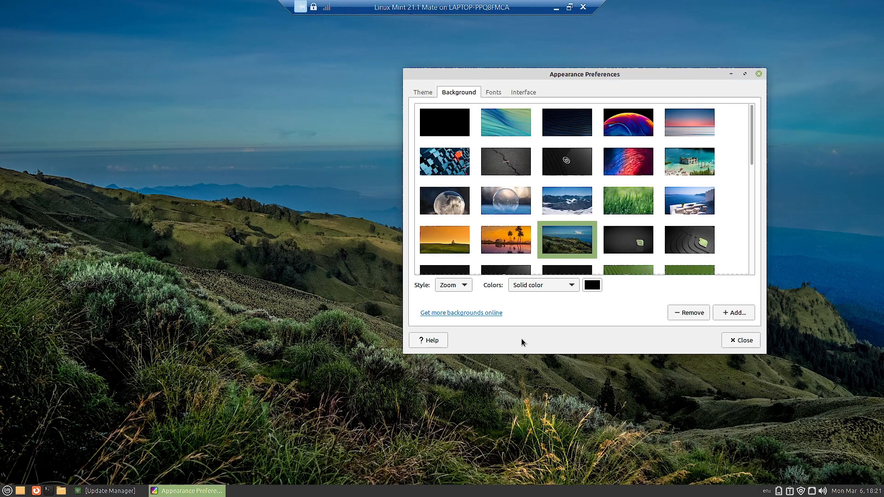
left_click(640, 237)
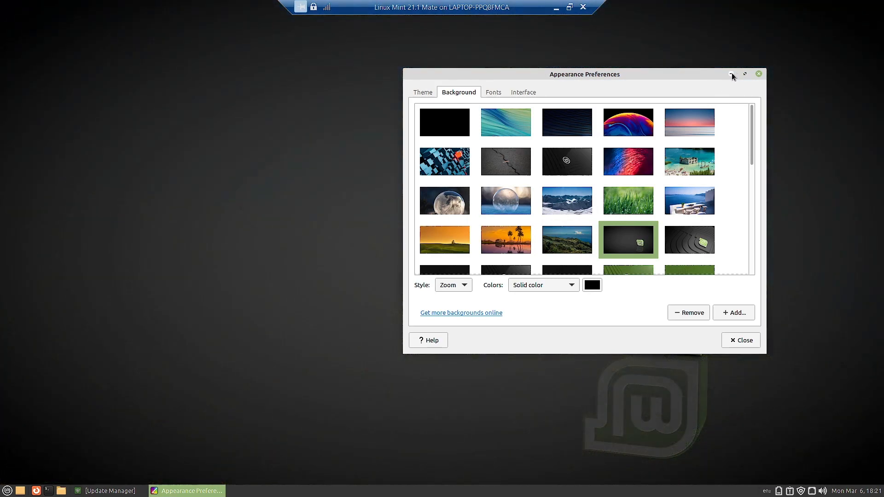
left_click(731, 74)
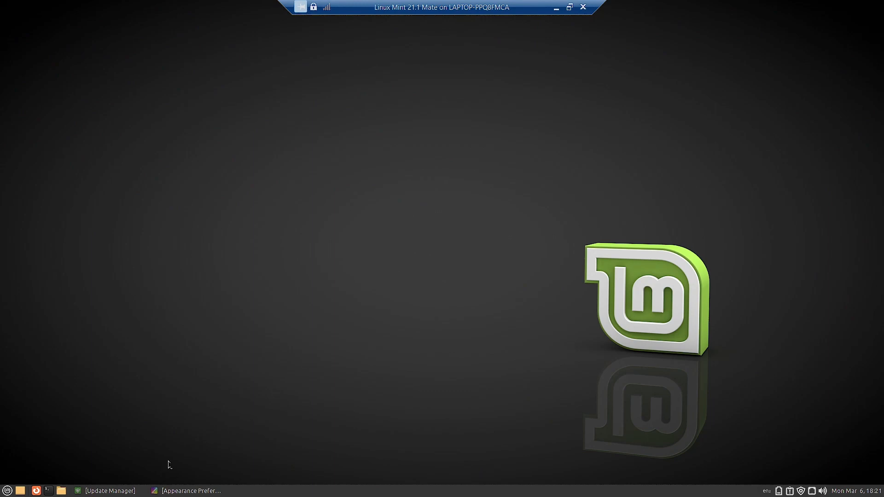
left_click(160, 493)
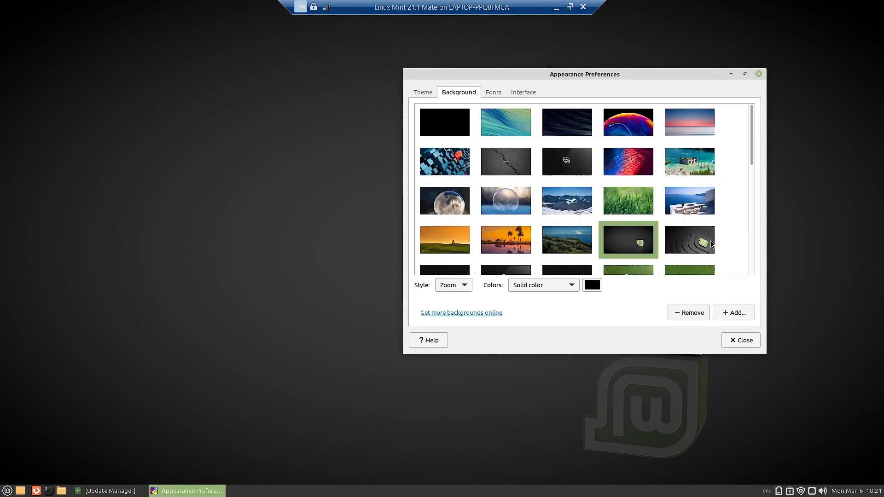
left_click(712, 244)
left_click(732, 75)
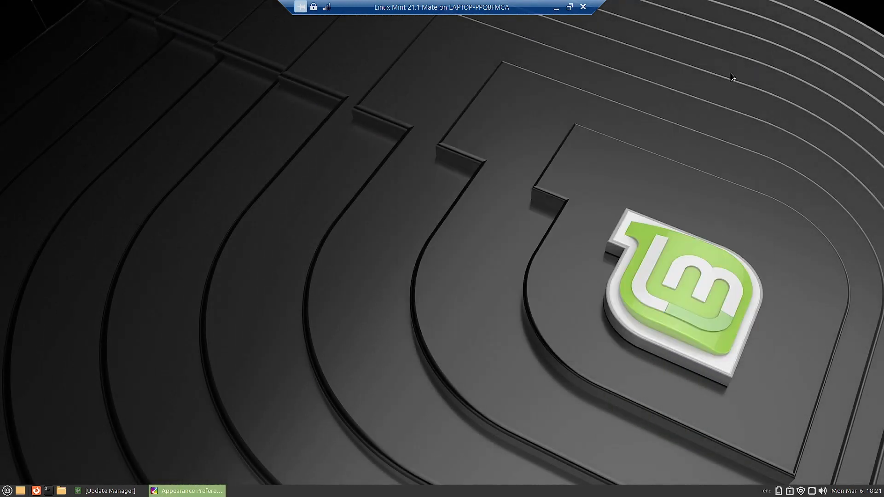
Preview the black tiled wallpaper with the leaf-shaped grey Mint logo and the green tiled one with the tilted round logo full screen
left_click(185, 492)
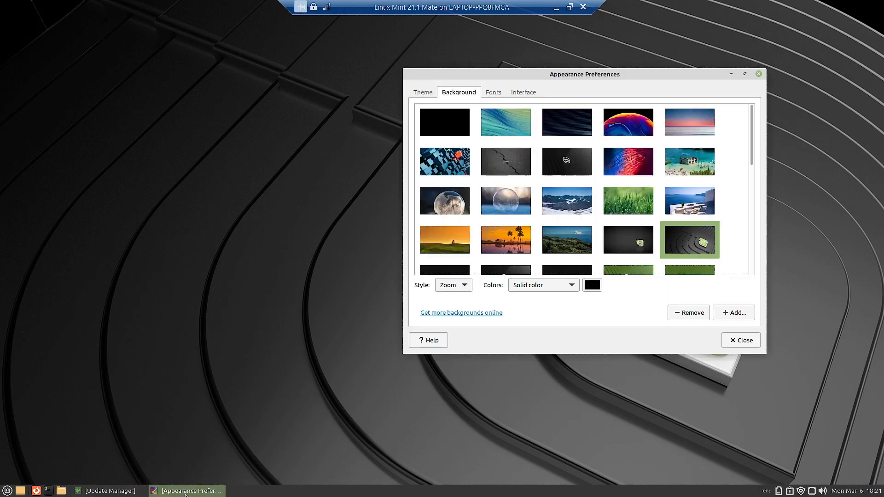
scroll(468, 263, "down", 2)
left_click(450, 232)
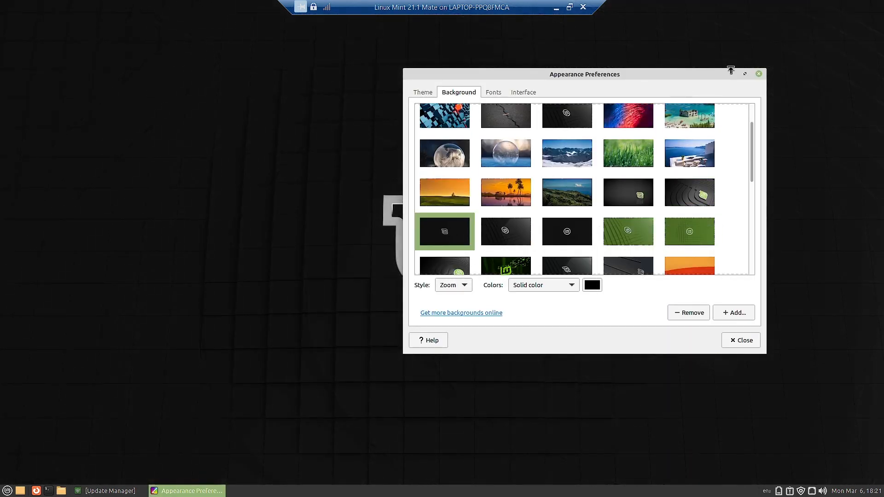
left_click(732, 74)
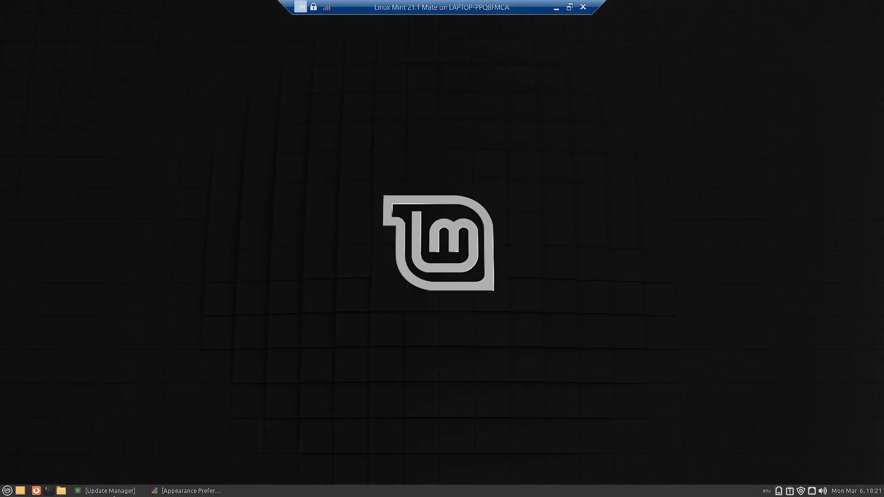
left_click(187, 492)
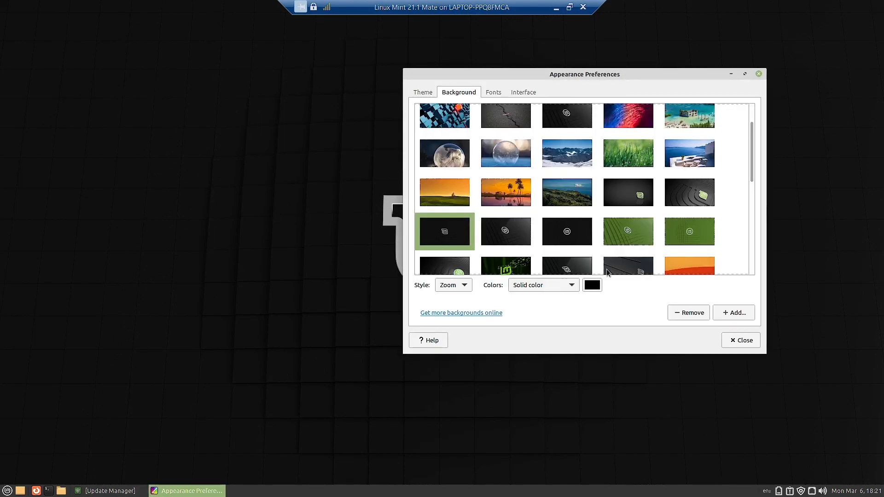
left_click(629, 238)
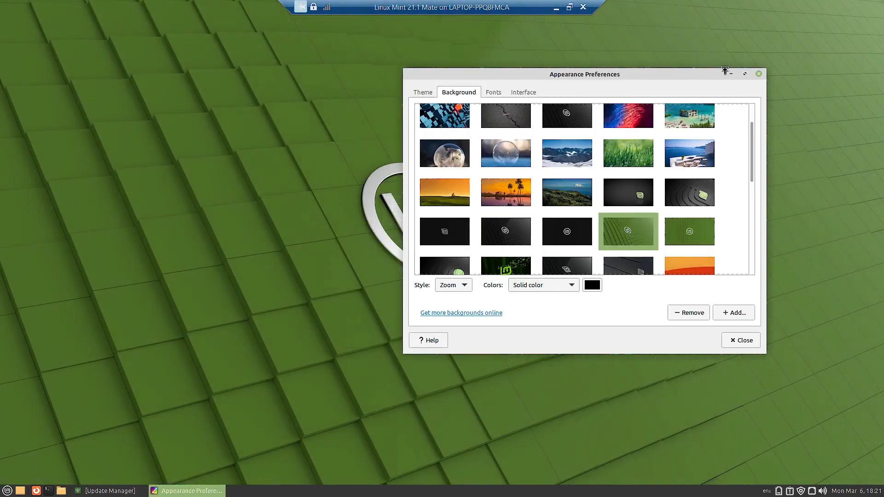
left_click(732, 74)
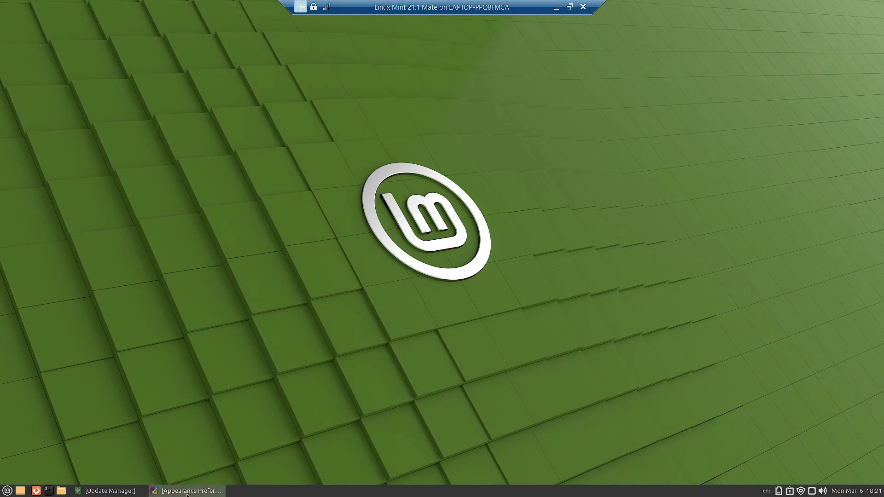
Apply the black tiled wallpaper with the round Mint logo, move the Update Manager window clear of Appearance Preferences and minimize it
left_click(187, 492)
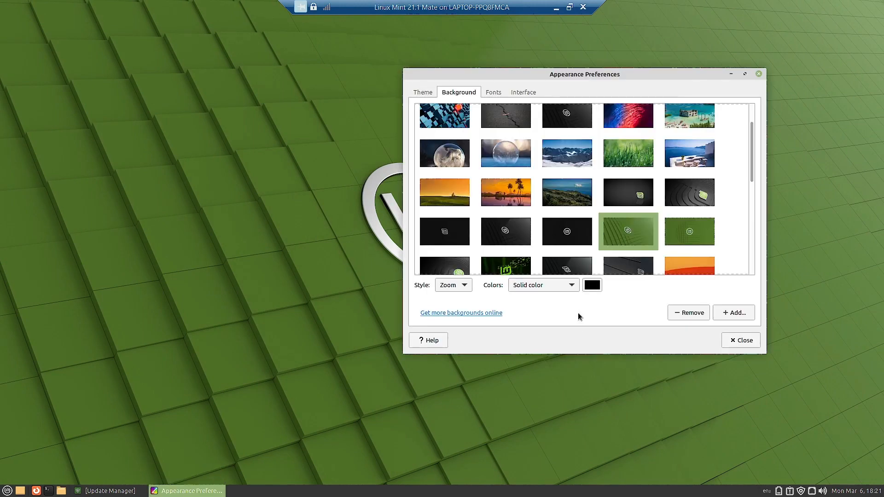
left_click(574, 238)
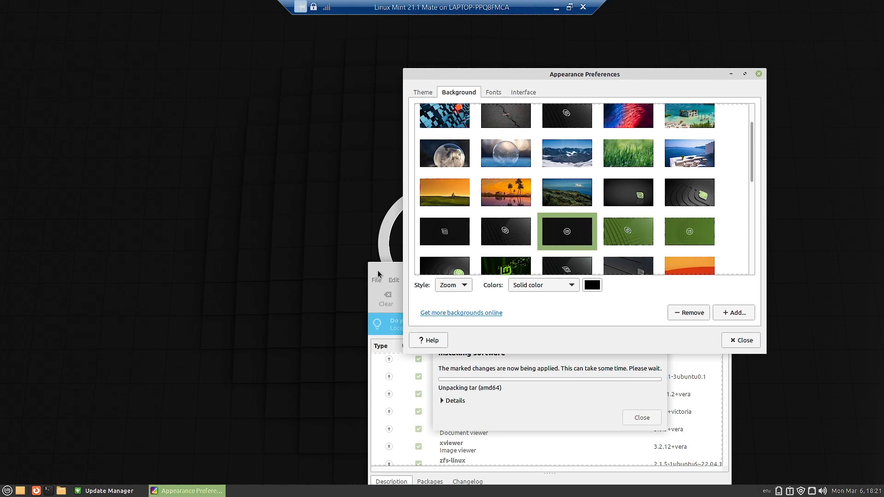
left_click_drag(379, 272, 30, 181)
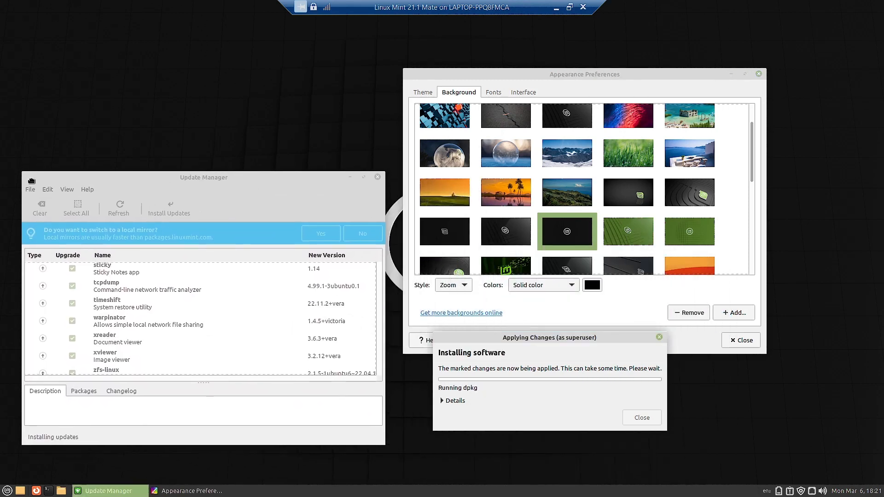
left_click(350, 177)
Apply the snowy peak under a purple sky and the mountain lake wallpaper in turn, viewing each on the uncovered desktop
scroll(676, 249, "down", 3)
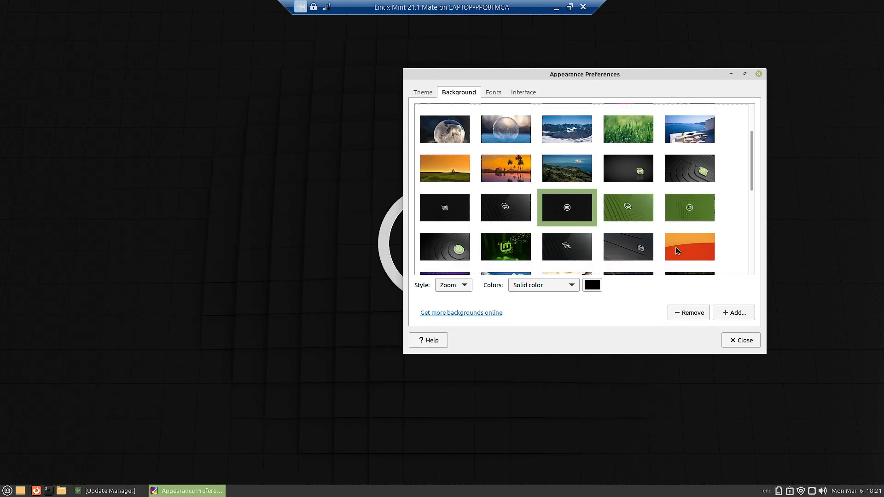
left_click(446, 256)
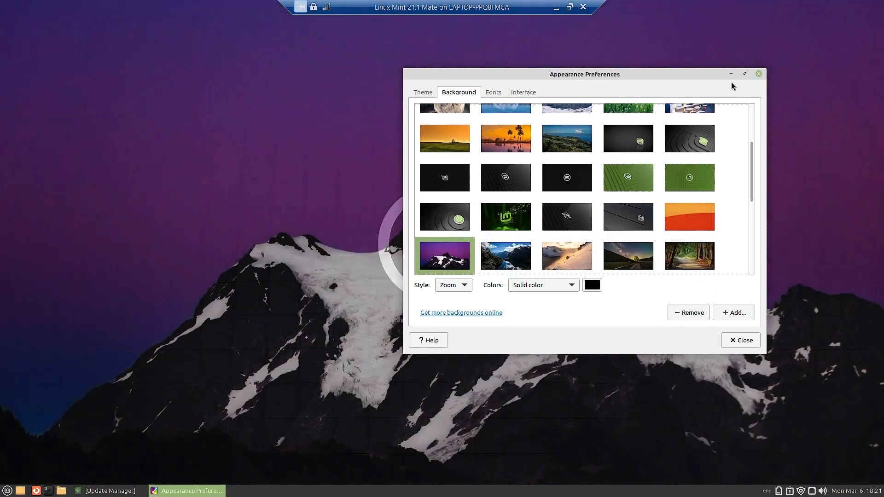
left_click(731, 74)
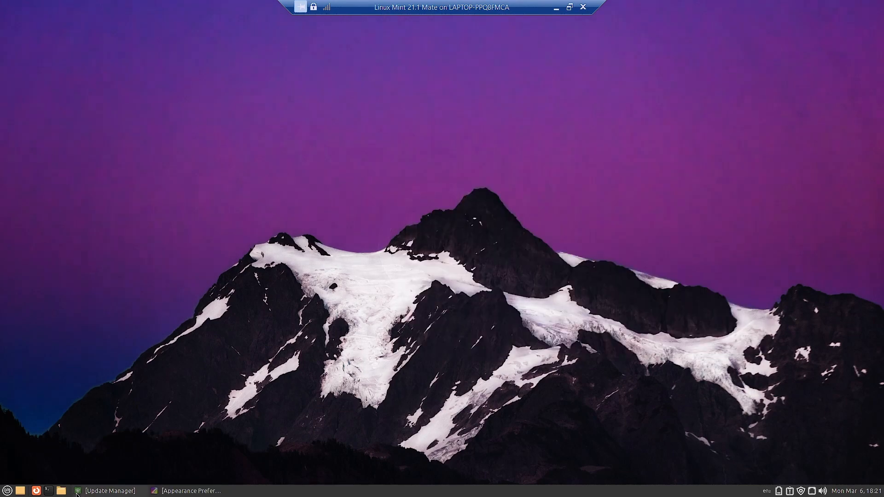
left_click(192, 491)
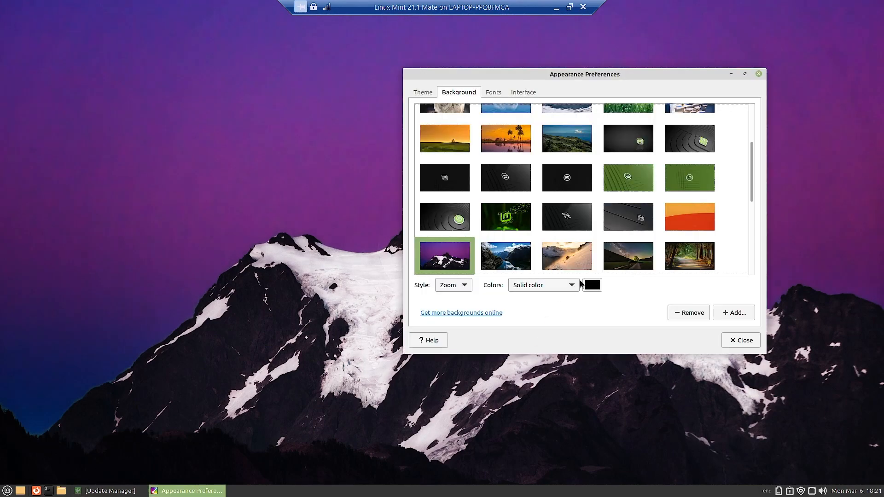
left_click(516, 261)
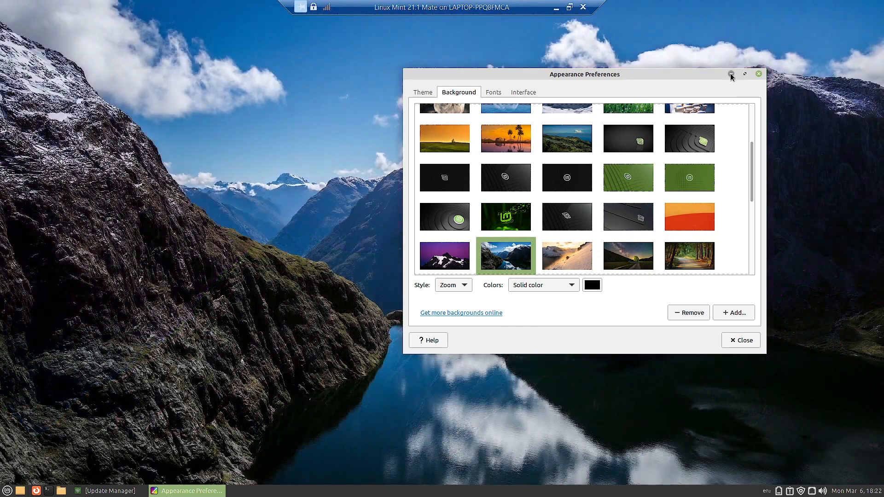
left_click(731, 74)
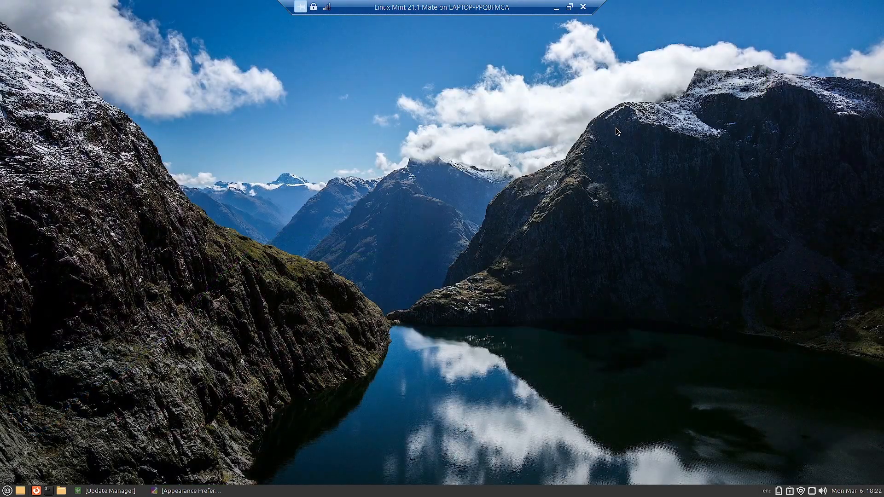
Preview the sunlit forest path wallpaper and the red suspension bridge at night full screen, one after the other
left_click(173, 491)
left_click(695, 255)
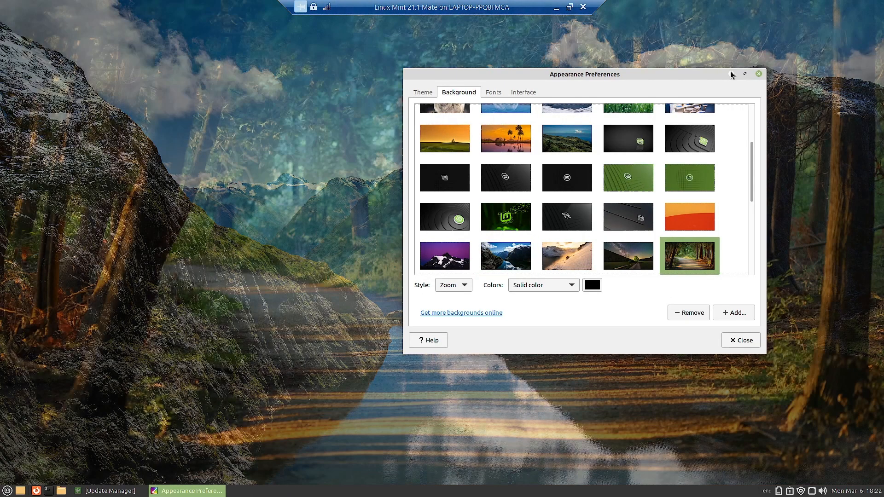
left_click(732, 74)
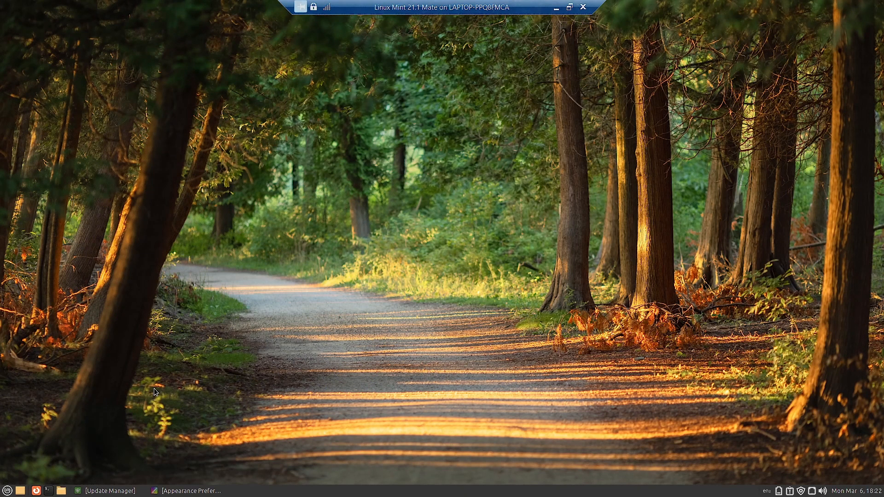
left_click(191, 492)
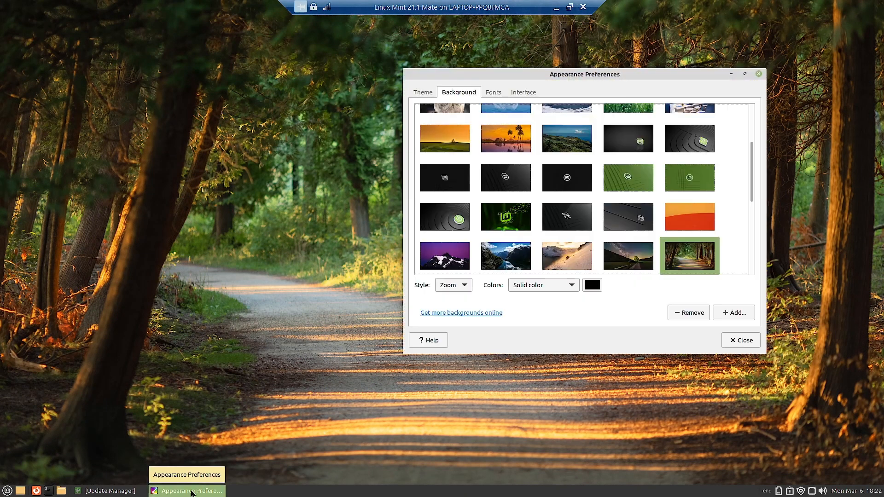
scroll(548, 214, "down", 5)
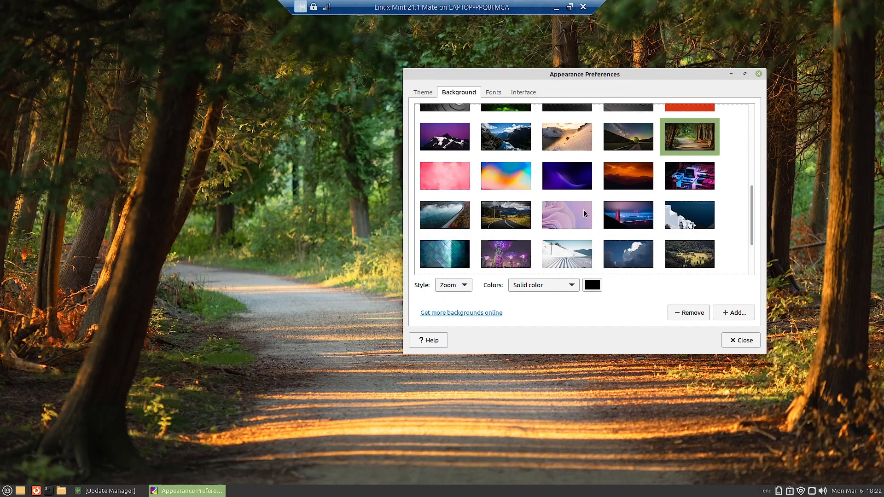
left_click(623, 215)
left_click(731, 75)
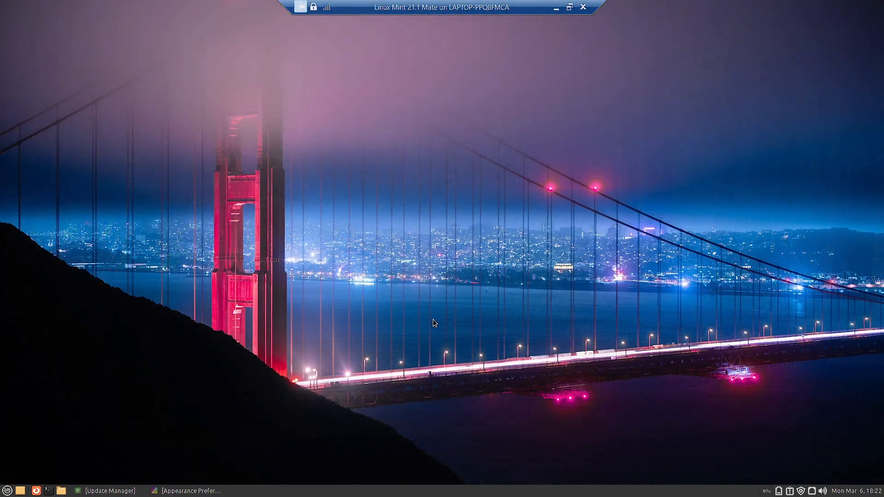
Try the wallpaper of illuminated tree-shaped towers and the teal diamond tile wallpaper, viewing each with Appearance Preferences minimized
left_click(202, 492)
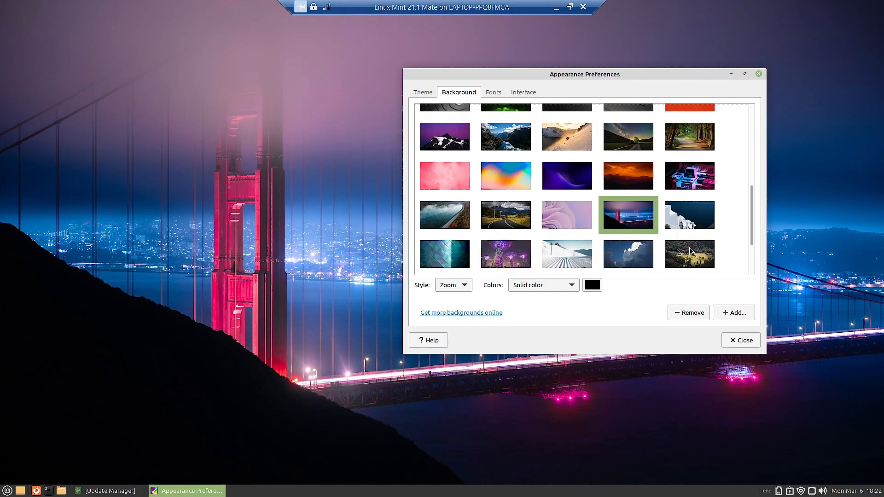
left_click(518, 256)
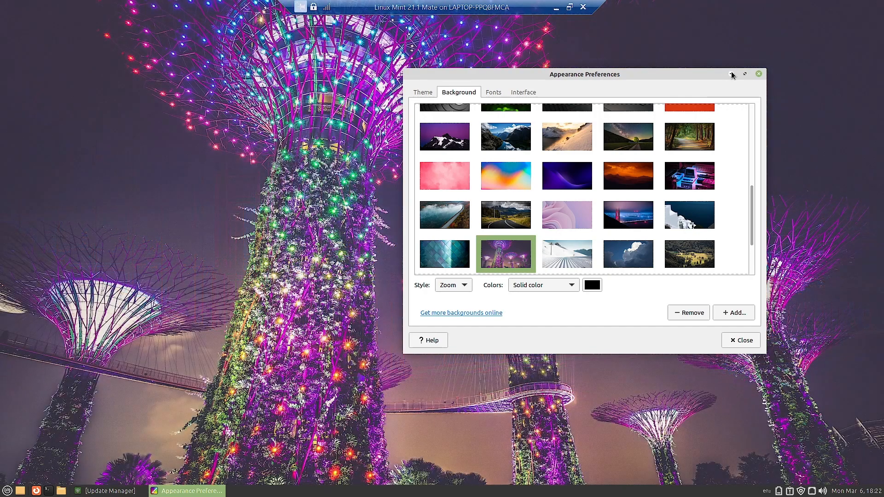
left_click(731, 74)
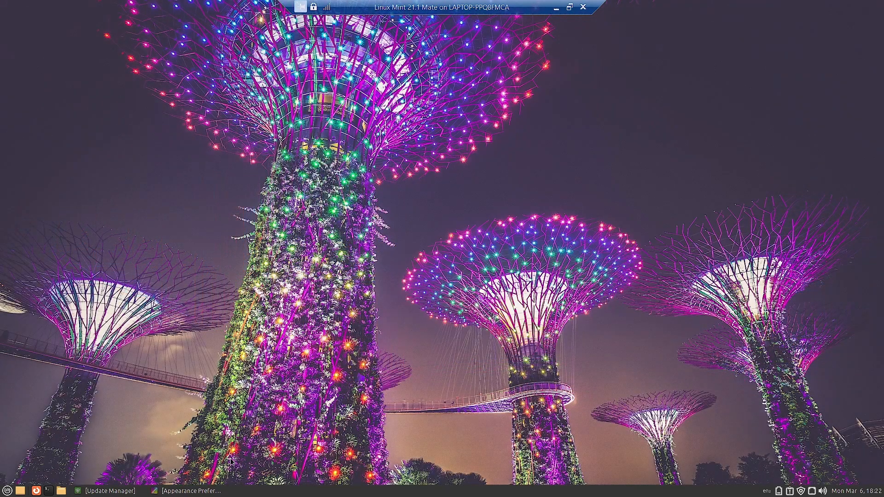
left_click(222, 491)
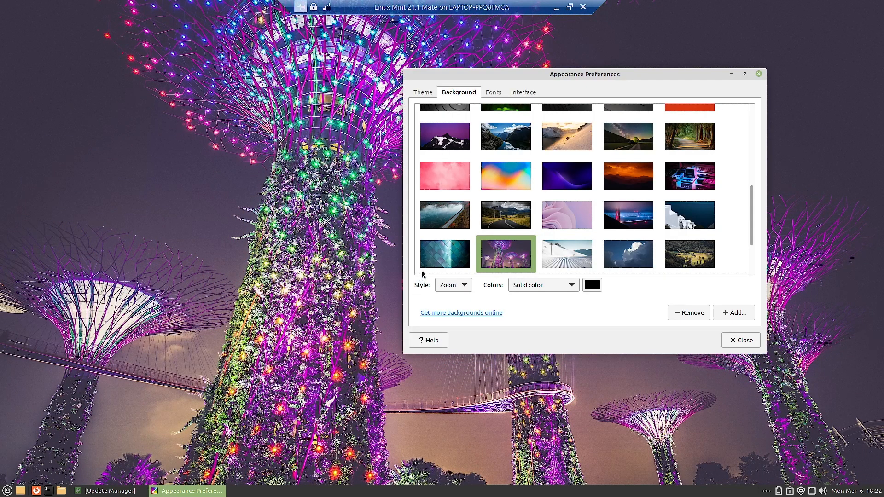
left_click(435, 260)
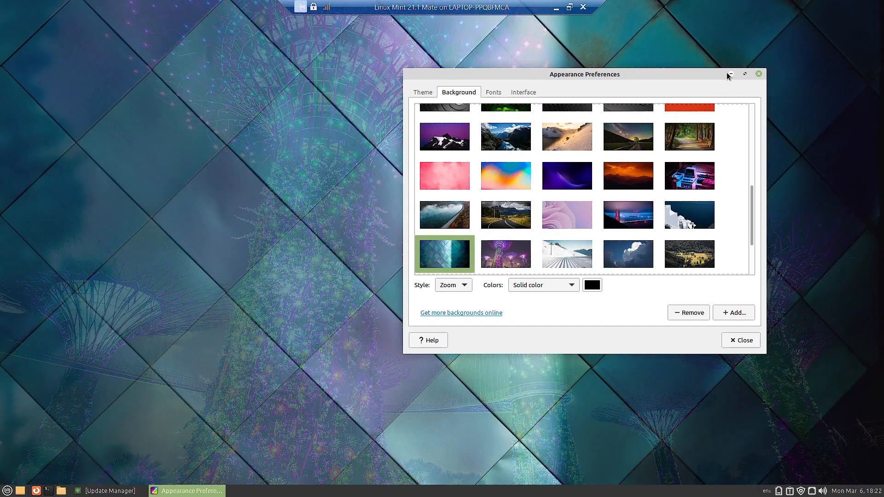
left_click(731, 74)
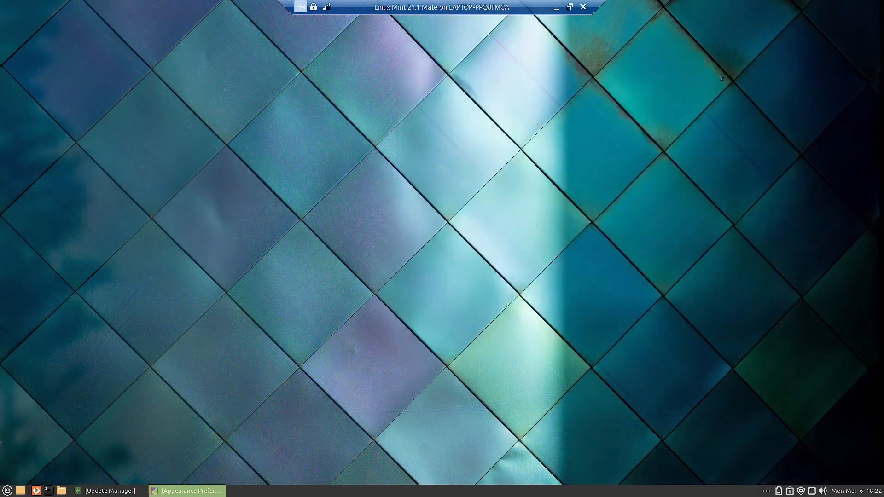
Apply the steel arch bridge wallpaper with the orange sunset, view it full screen and restore Appearance Preferences
left_click(208, 493)
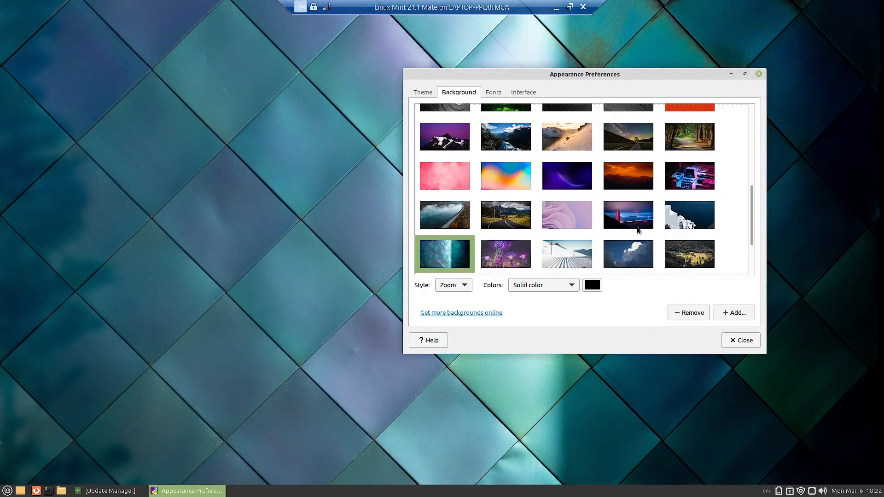
scroll(637, 227, "down", 3)
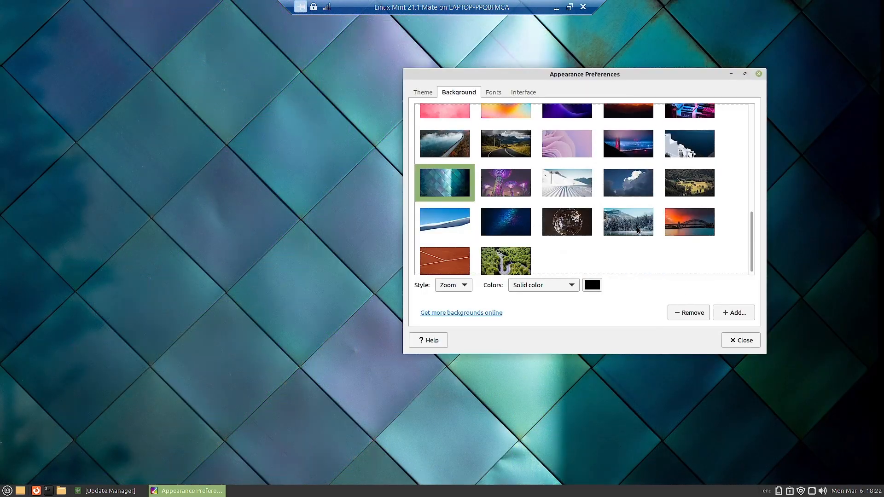
left_click(676, 223)
left_click(730, 72)
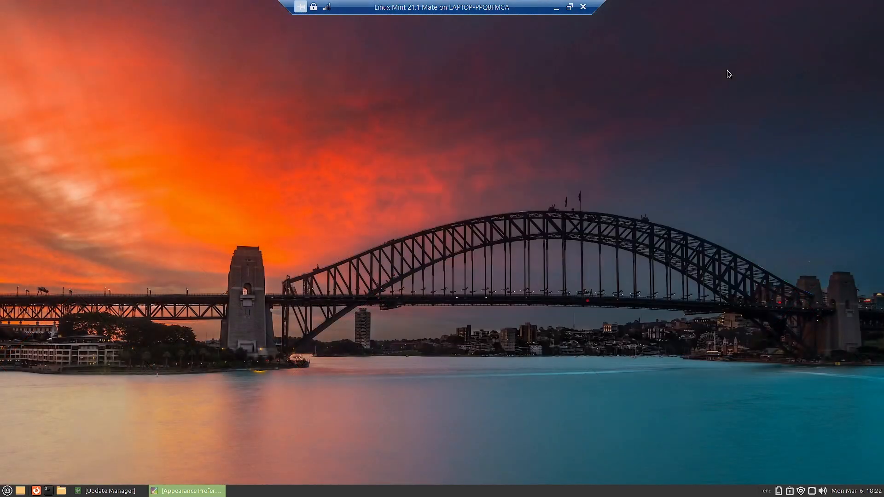
left_click(192, 492)
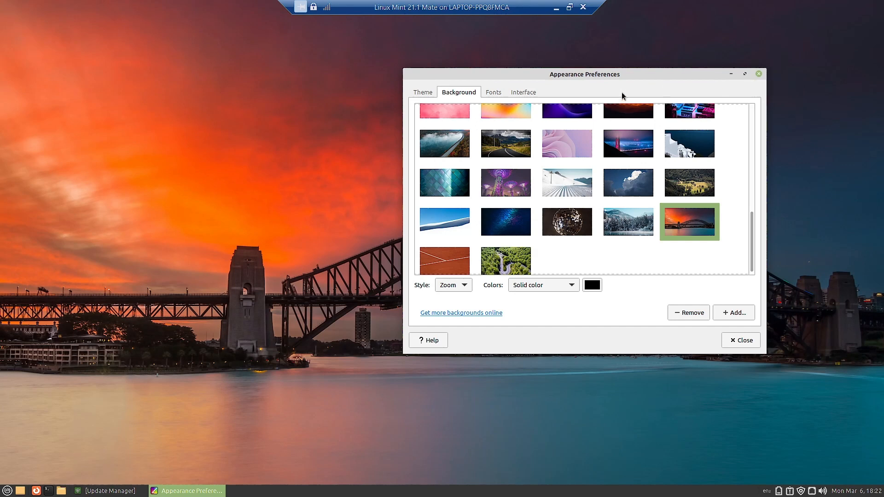
Review the font and interface settings in Appearance Preferences, return to the themes and close the dialog
left_click(493, 92)
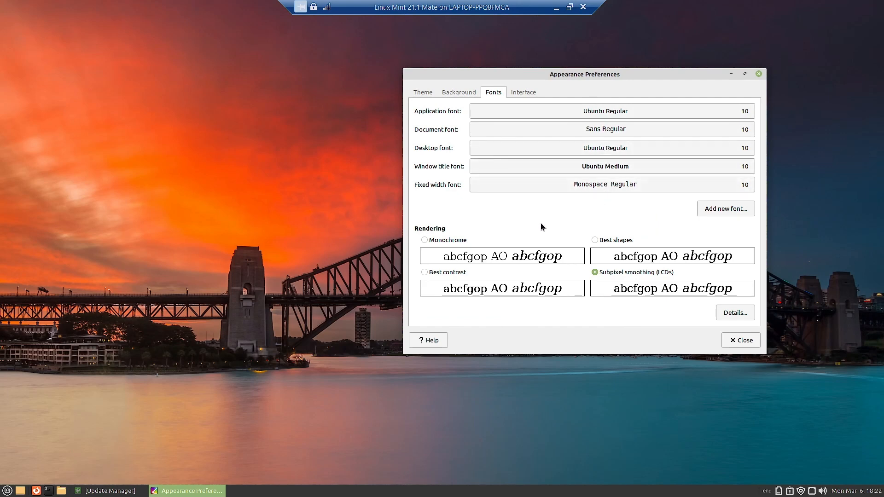
left_click(520, 93)
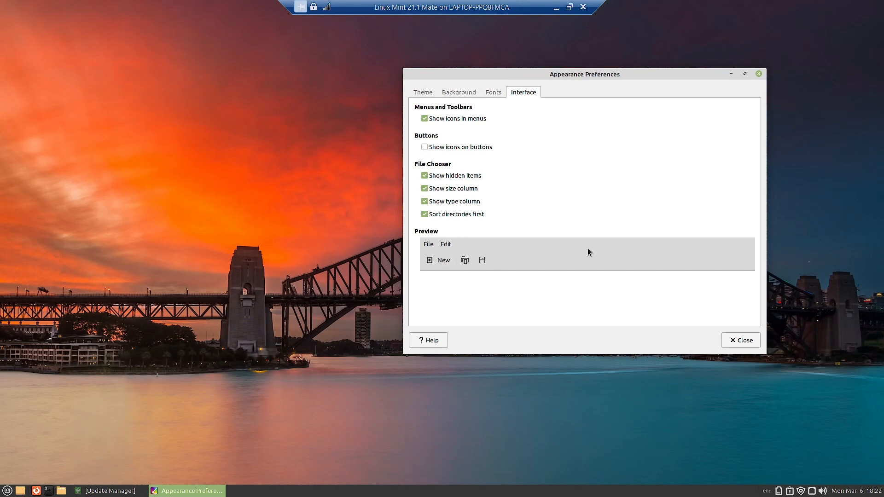
left_click(422, 92)
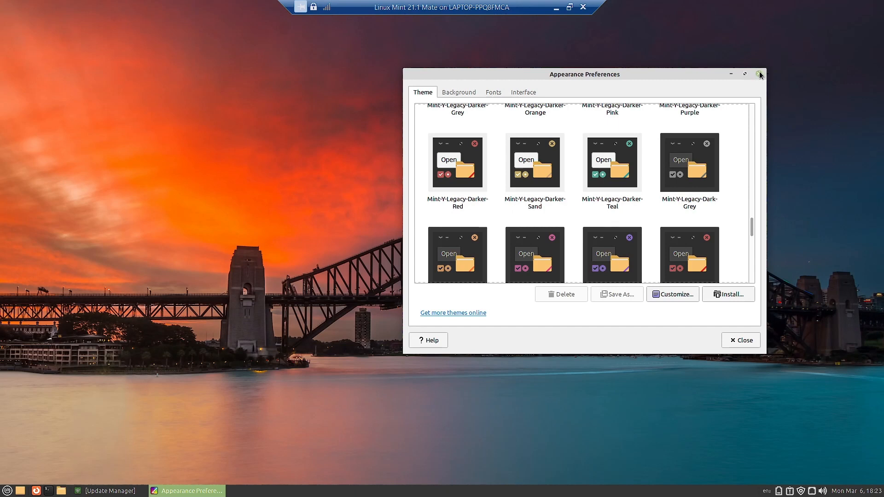
left_click(741, 340)
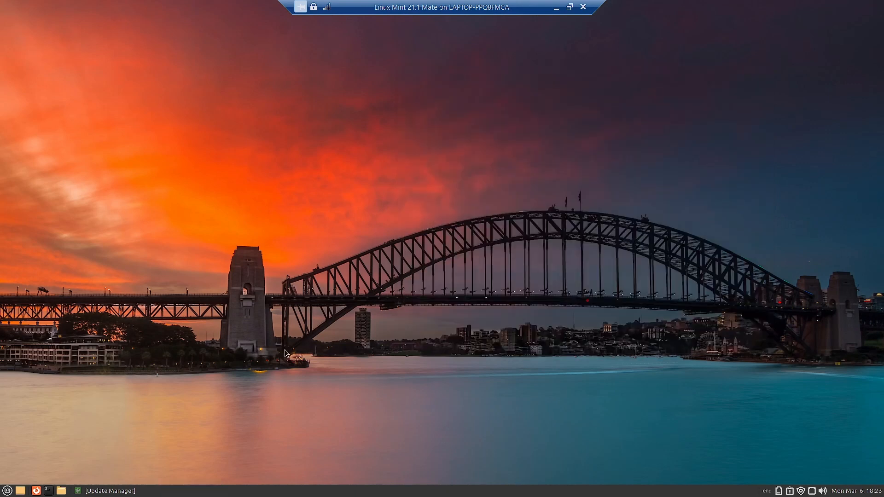
Open Disk Usage Analyzer, view the filesystem usage as a treemap chart and close the program
left_click(6, 492)
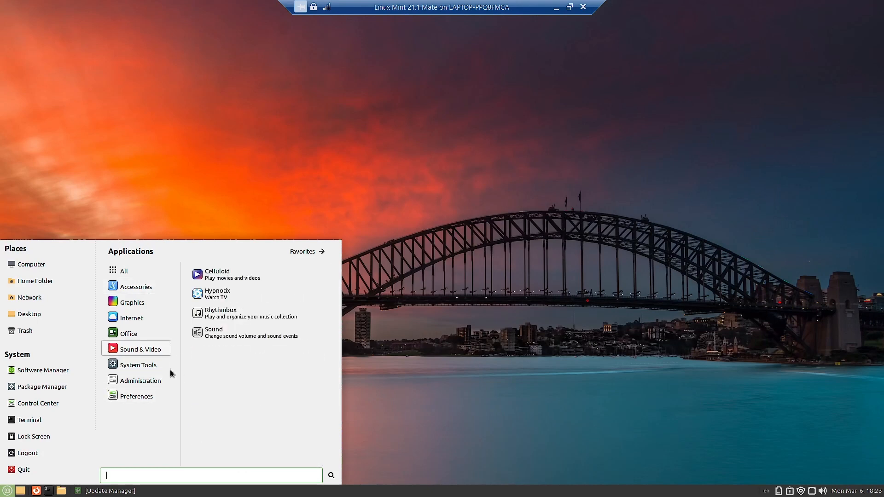
mouse_move(155, 319)
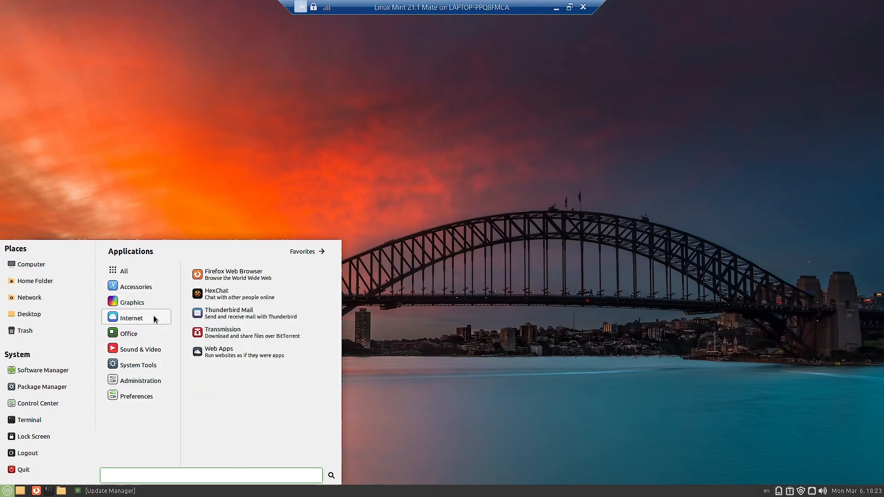
mouse_move(150, 362)
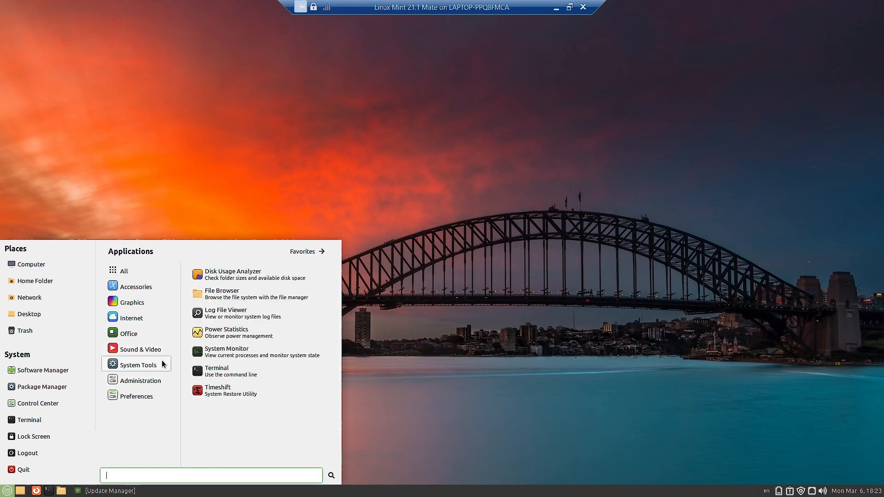
left_click(260, 278)
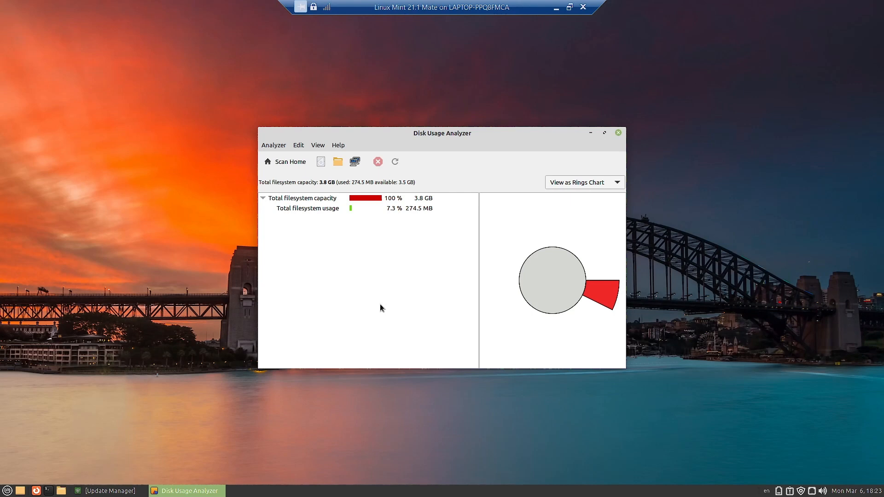
left_click(588, 182)
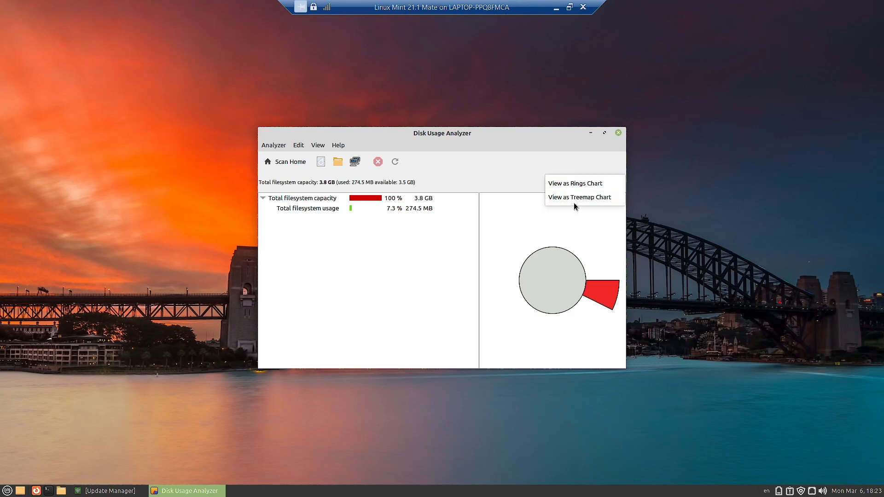
left_click(575, 199)
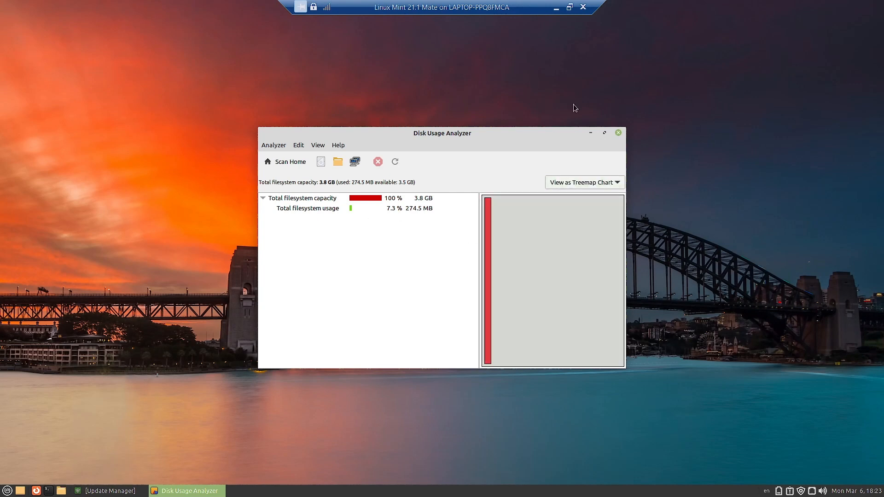
left_click(618, 133)
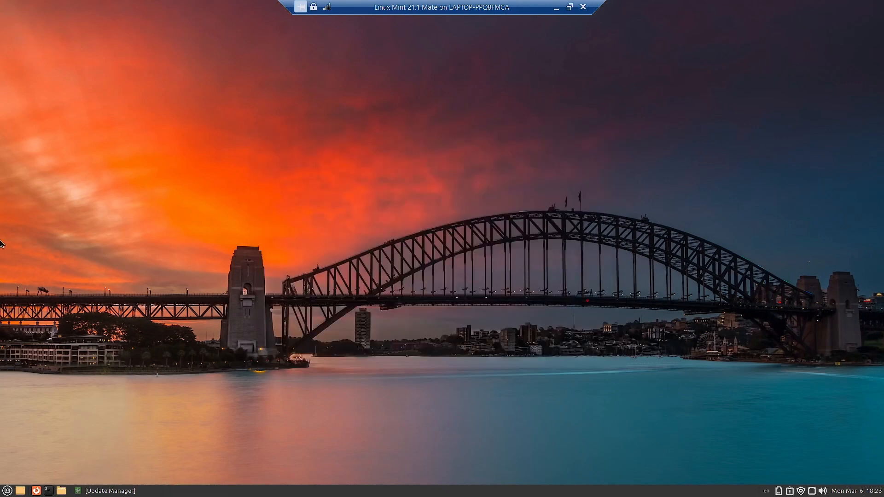
Launch System Reports and check the update installation's progress in Update Manager while the system checks run
left_click(7, 491)
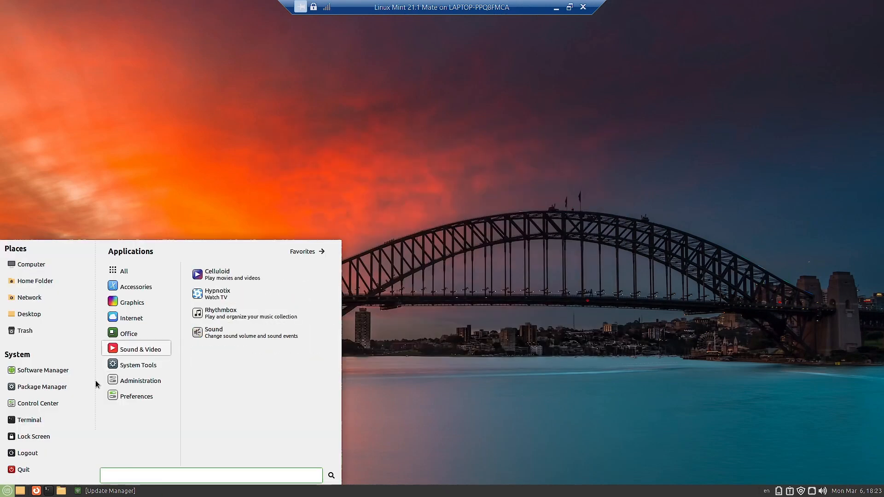
mouse_move(148, 383)
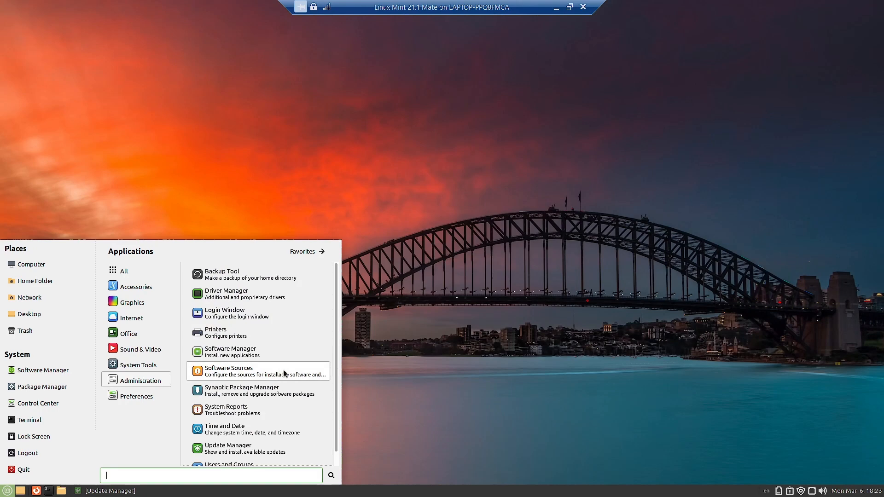
scroll(284, 374, "down", 1)
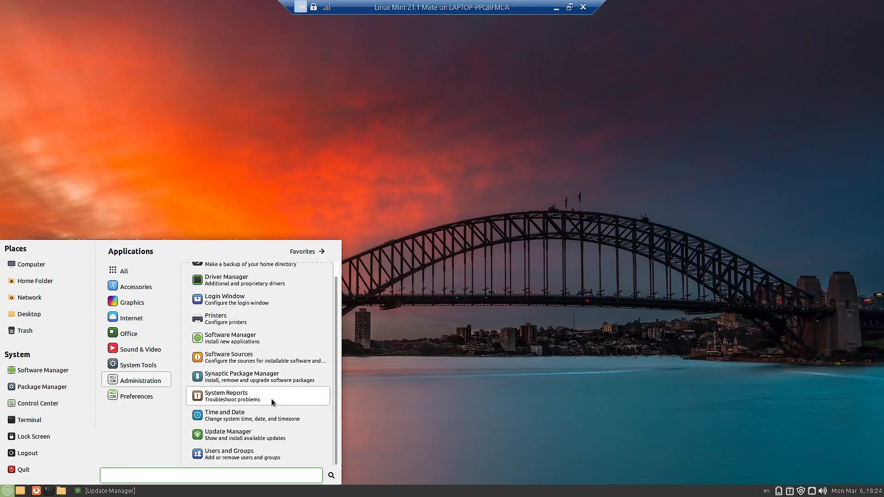
left_click(251, 399)
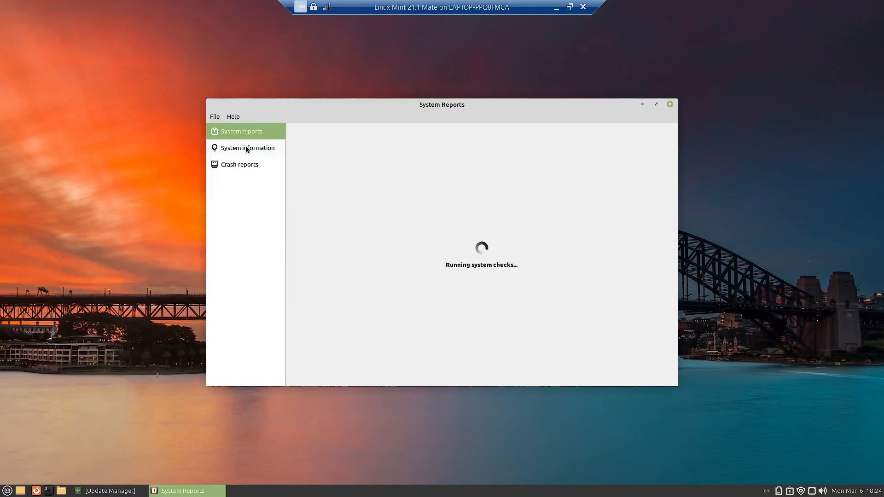
left_click(117, 491)
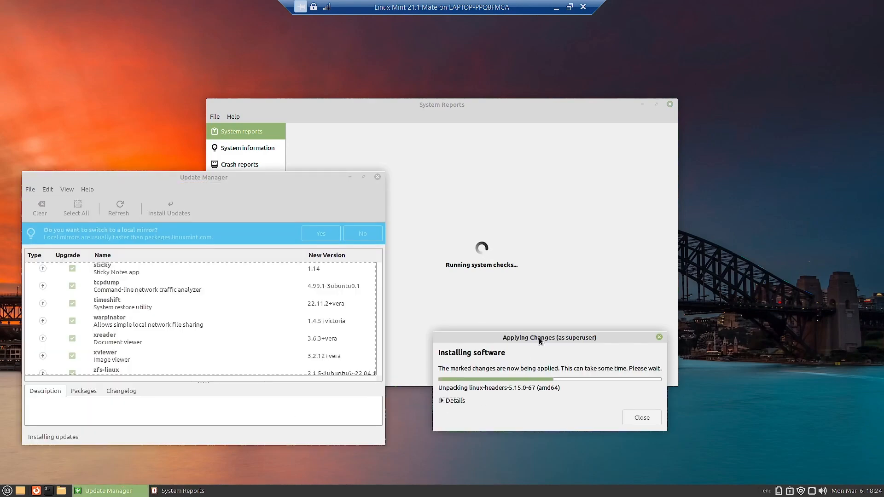
left_click(349, 178)
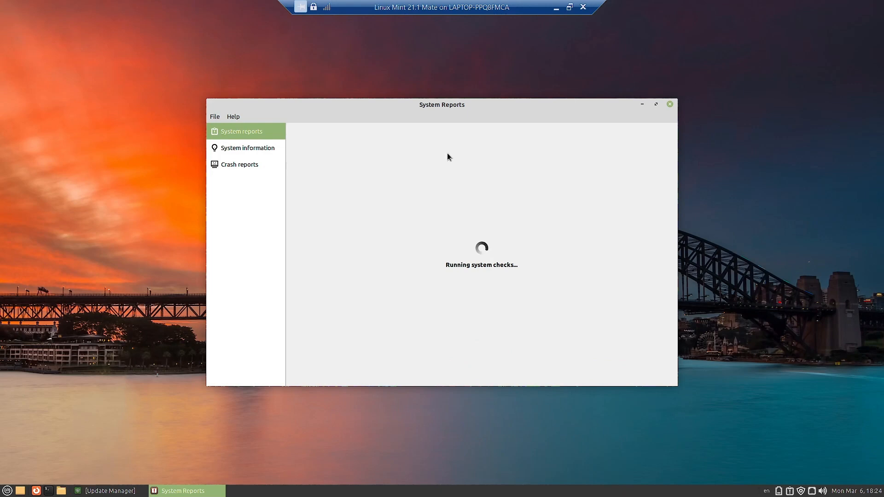
Read through the full system information in System Reports, and look at the crash reports and system reports pages
left_click(241, 148)
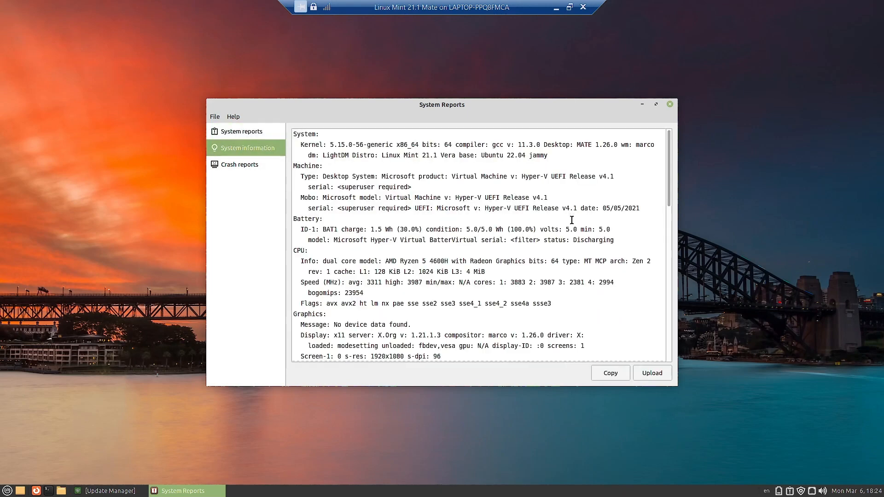
scroll(571, 221, "down", 4)
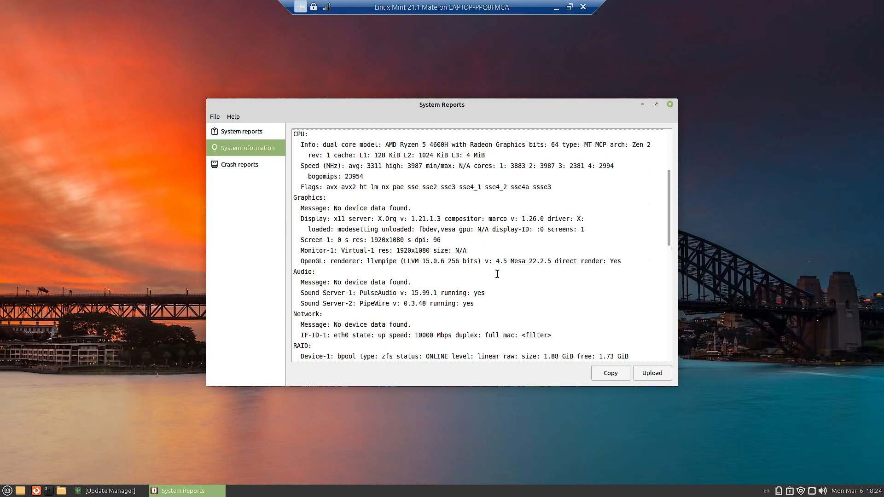
scroll(493, 262, "down", 6)
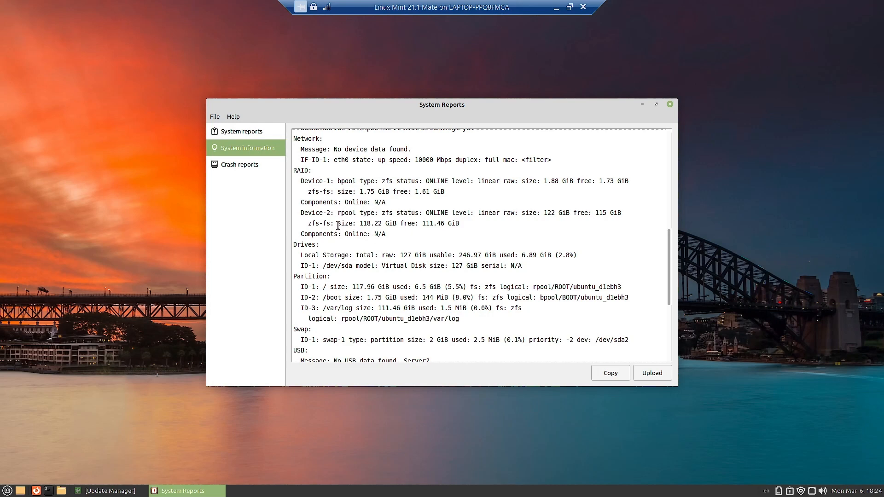
scroll(448, 254, "down", 5)
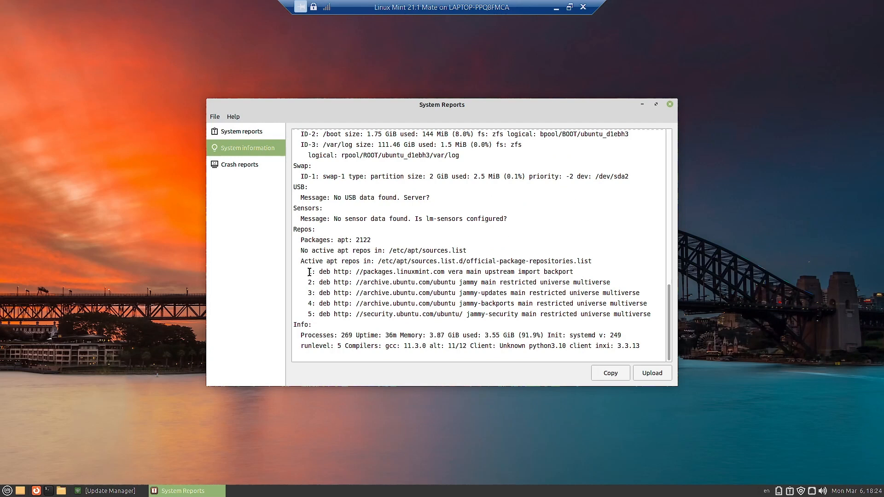
left_click(242, 164)
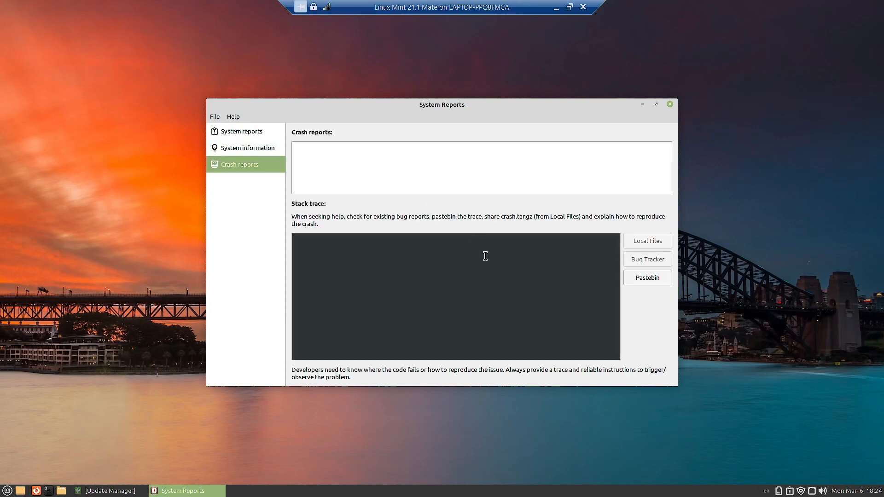
left_click(242, 134)
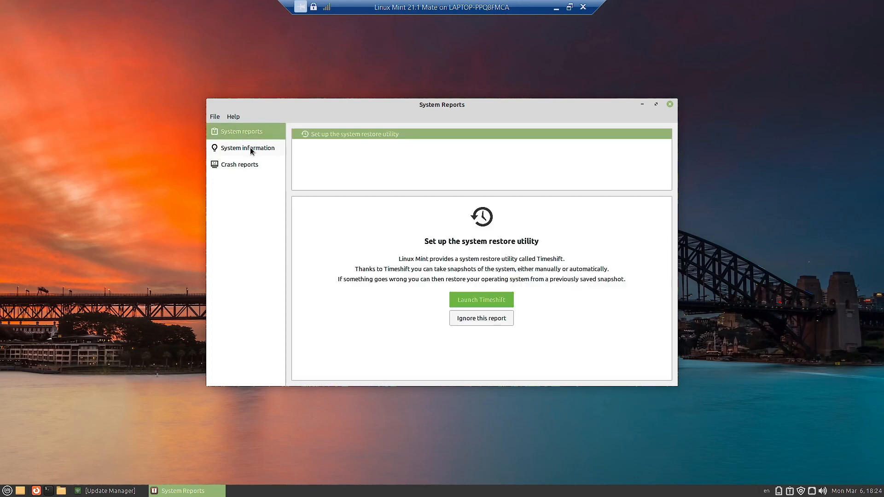
Upload the system information to get a shareable link and close System Reports
left_click(251, 150)
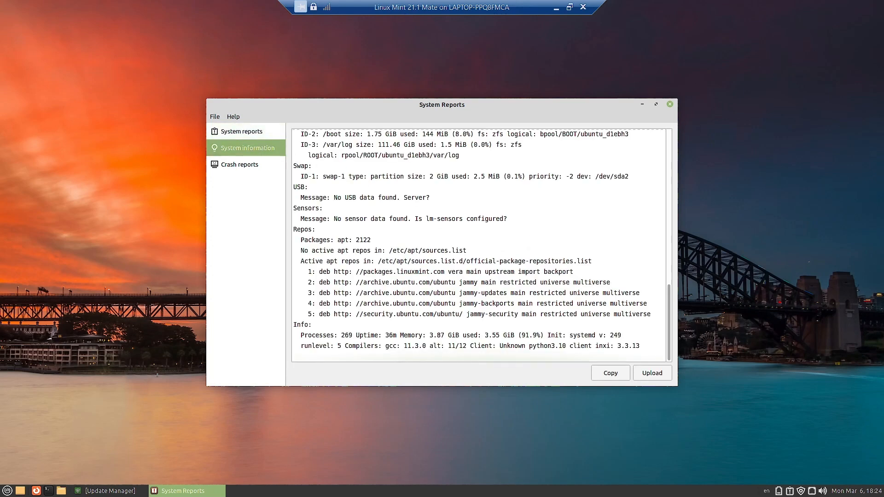
left_click(641, 377)
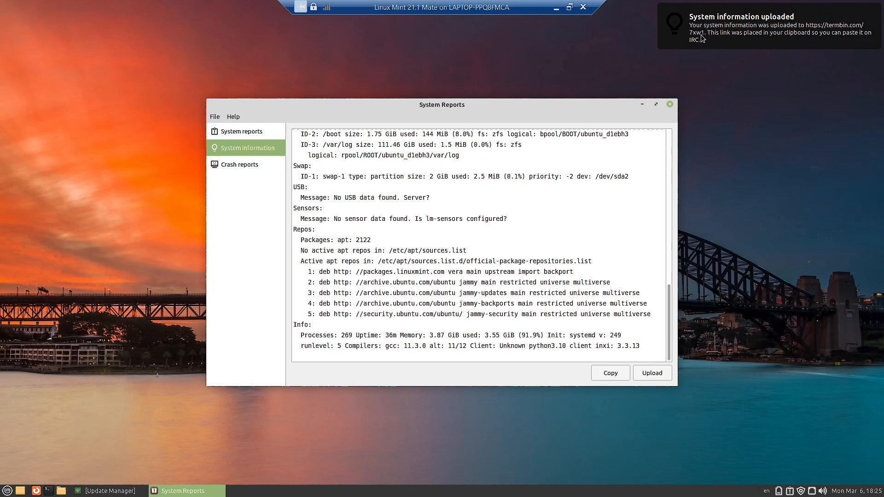
left_click(670, 105)
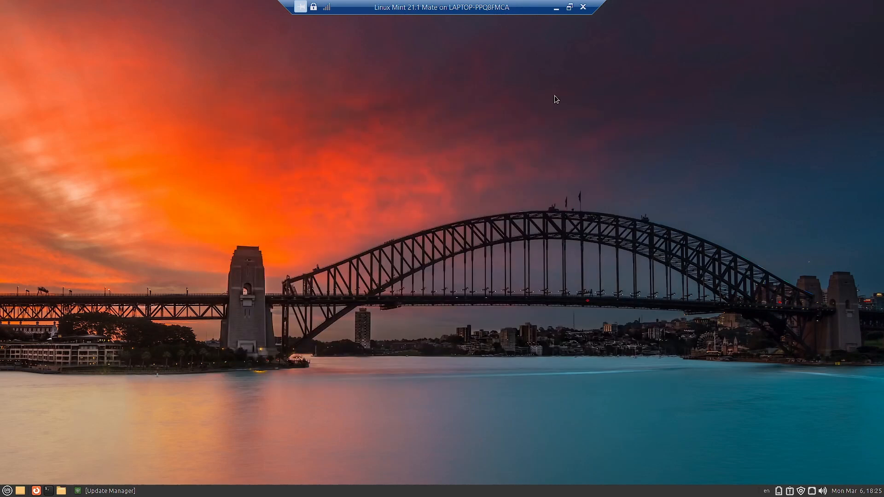
Open the Control Center and look over its settings from Administration through Personal
left_click(9, 491)
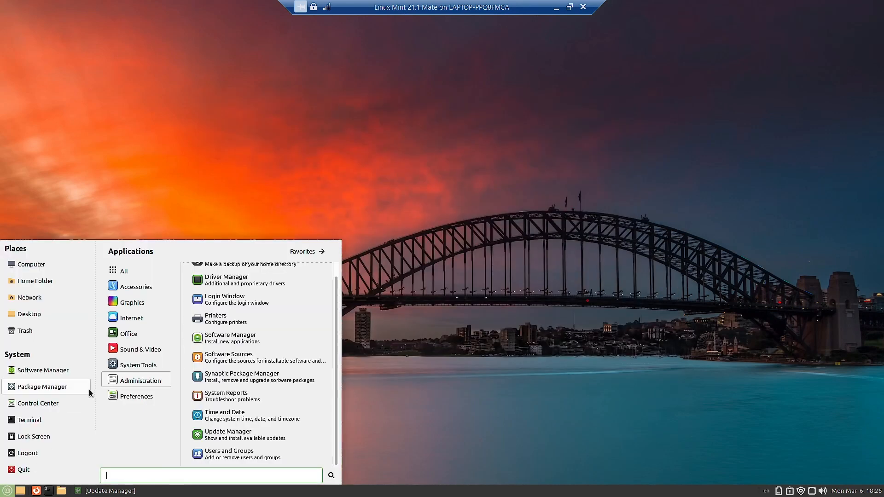
left_click(39, 409)
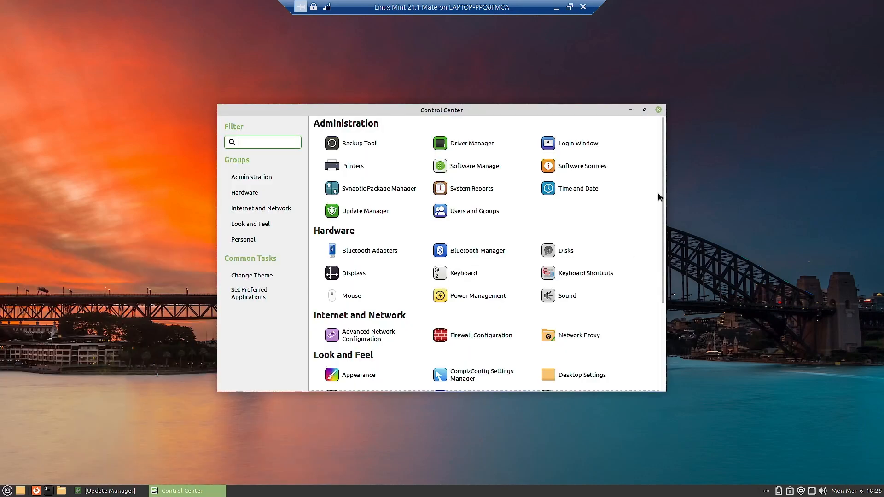
left_click_drag(663, 173, 679, 136)
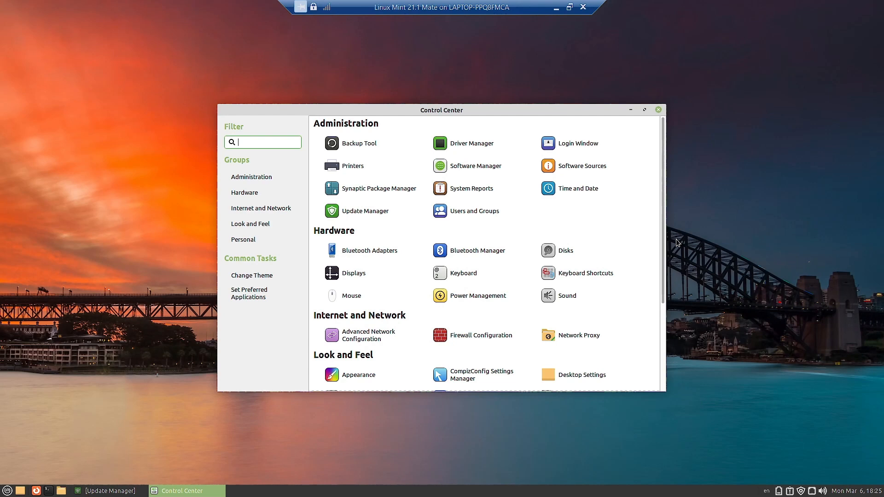
scroll(529, 248, "down", 3)
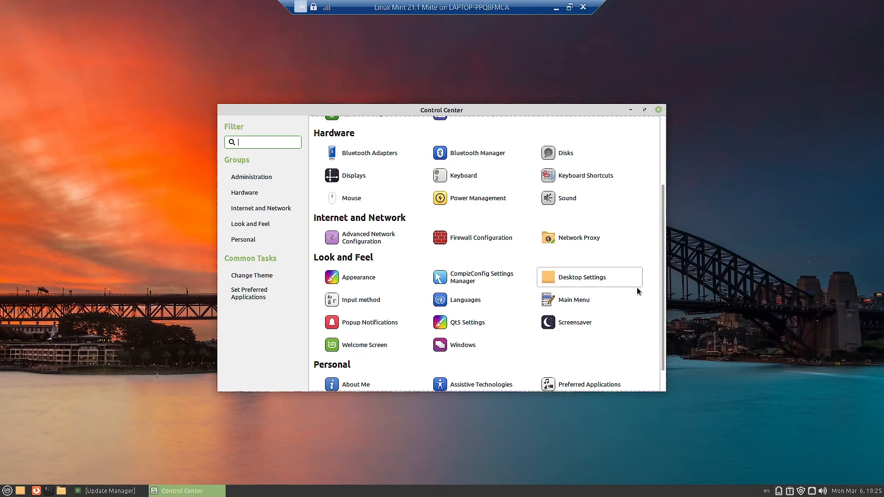
scroll(644, 329, "down", 1)
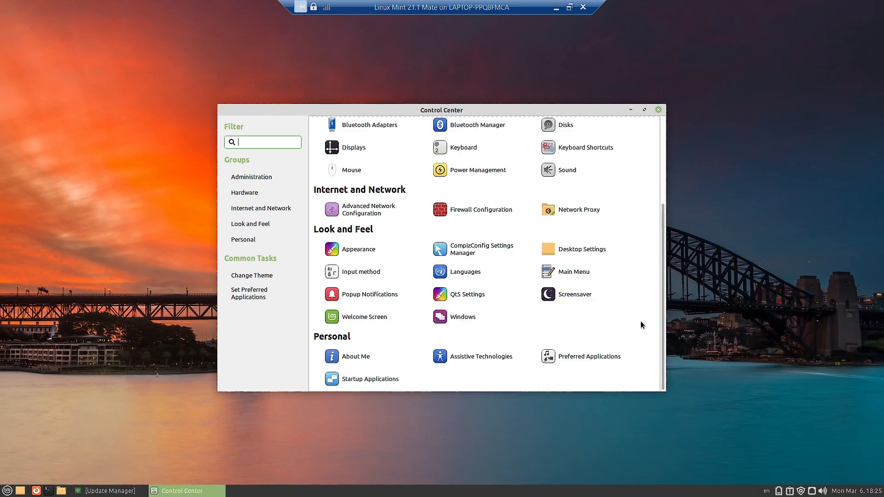
scroll(642, 322, "up", 4)
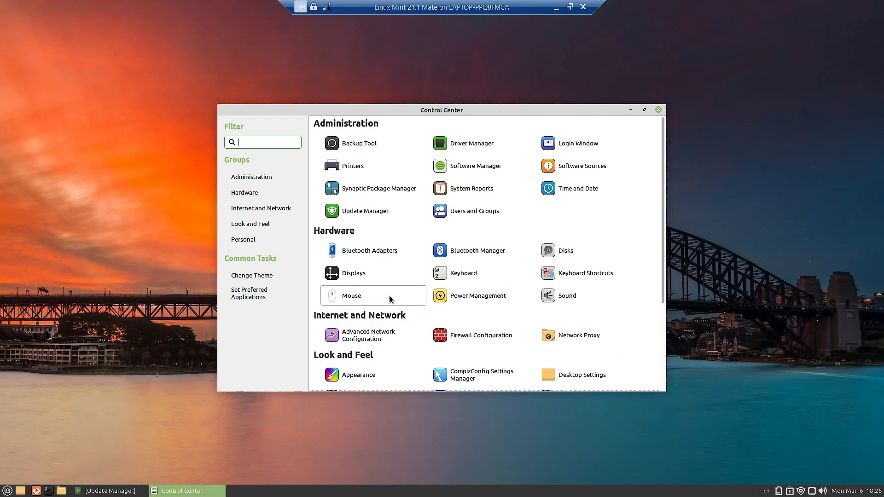
scroll(391, 301, "down", 1)
scroll(391, 300, "up", 1)
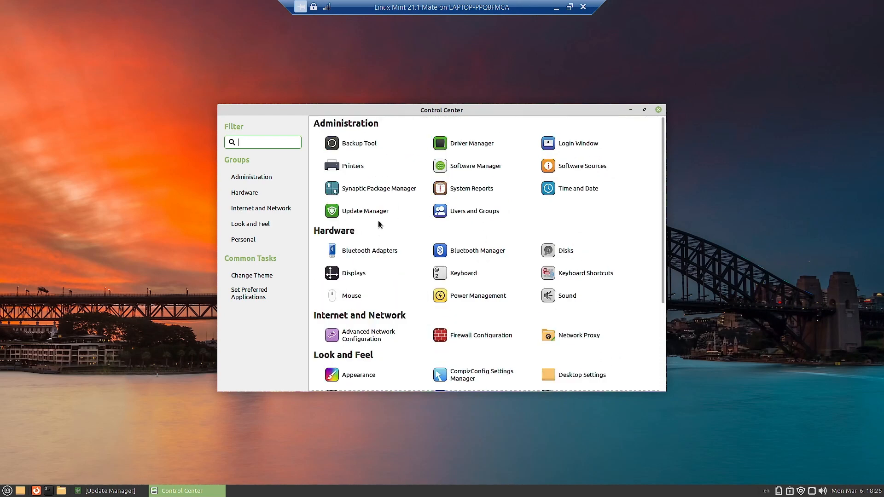
Check how far the update installation has progressed in Update Manager and return to the Control Center
left_click(122, 484)
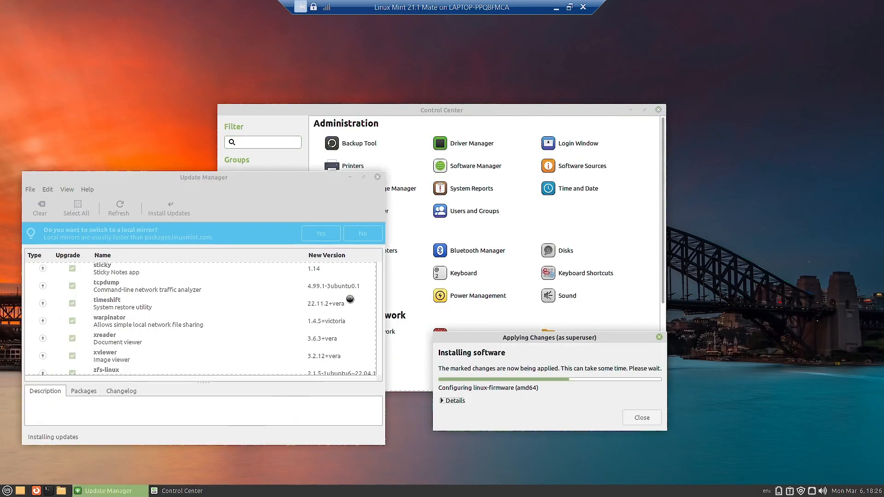
left_click(416, 109)
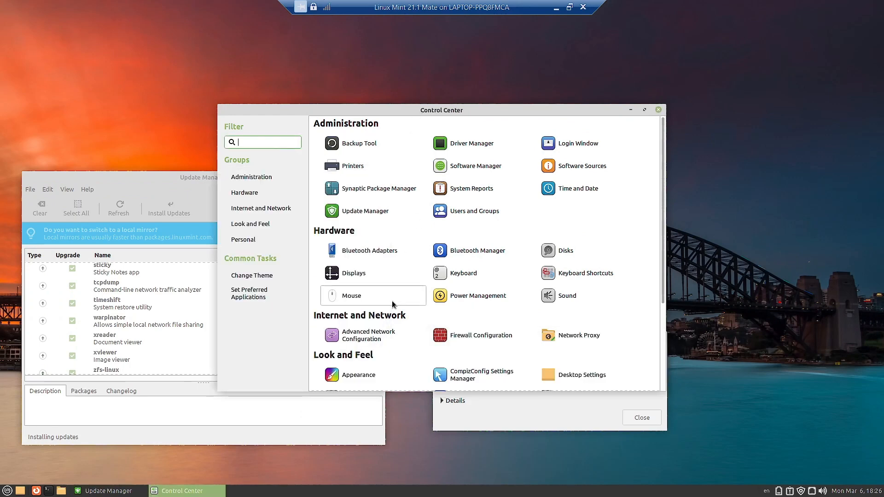
Open the Welcome Screen from the Look and Feel settings and read through its introduction and First Steps recommendations
scroll(393, 304, "down", 4)
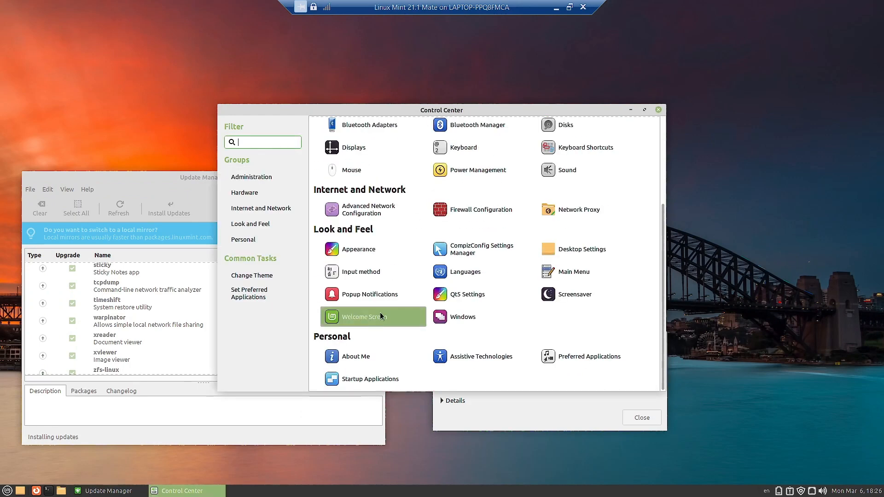
left_click(381, 315)
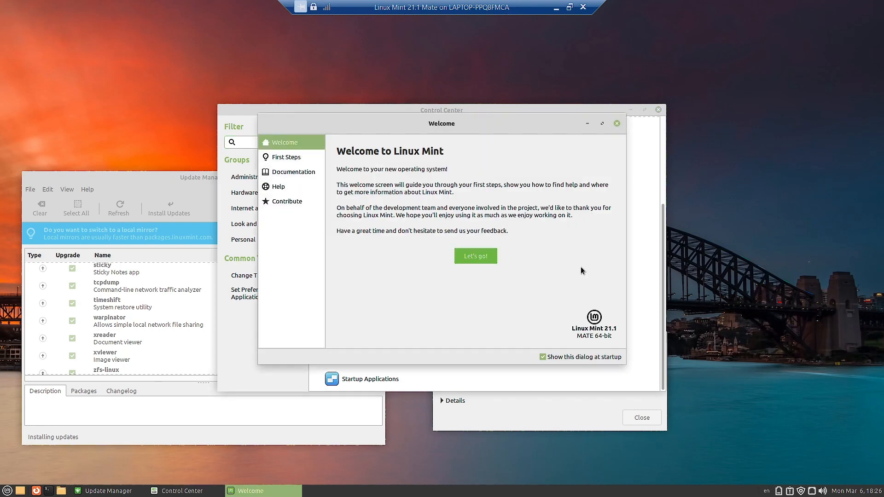
left_click(295, 161)
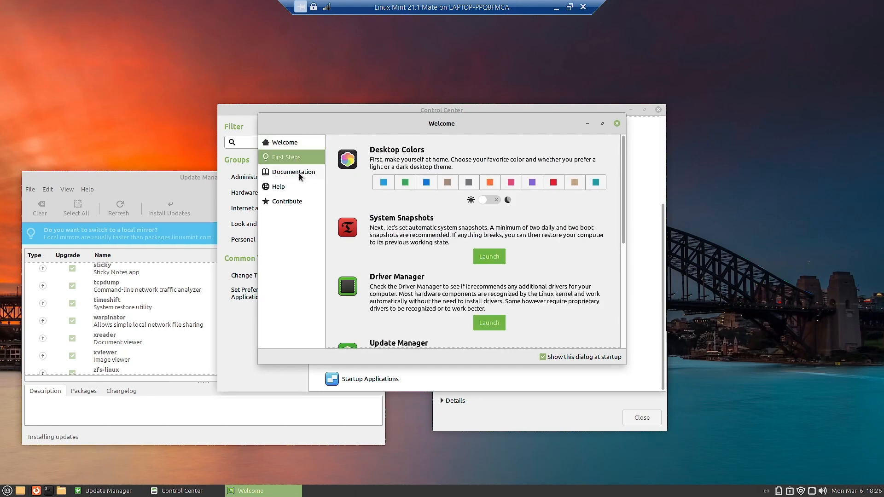
left_click(287, 143)
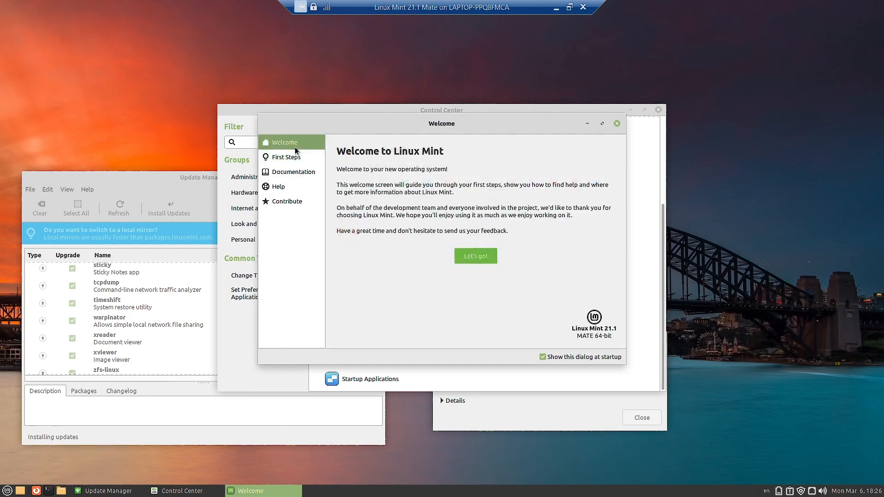
left_click(467, 259)
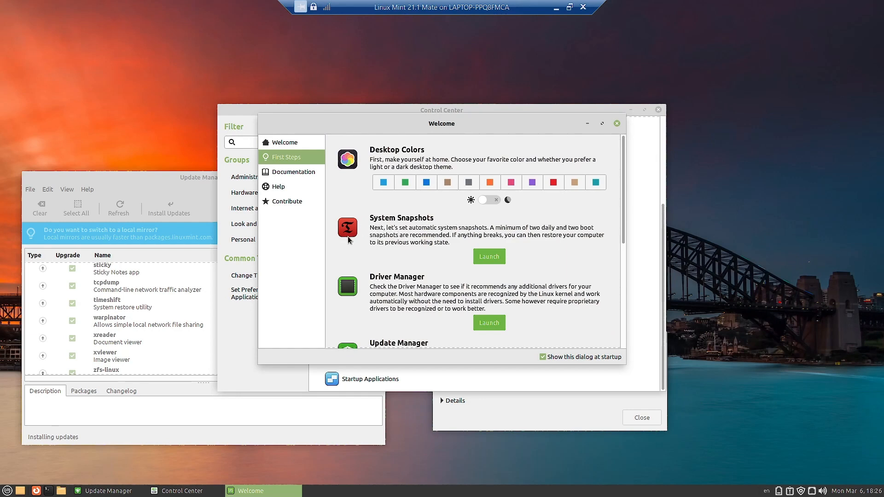
scroll(386, 257, "down", 2)
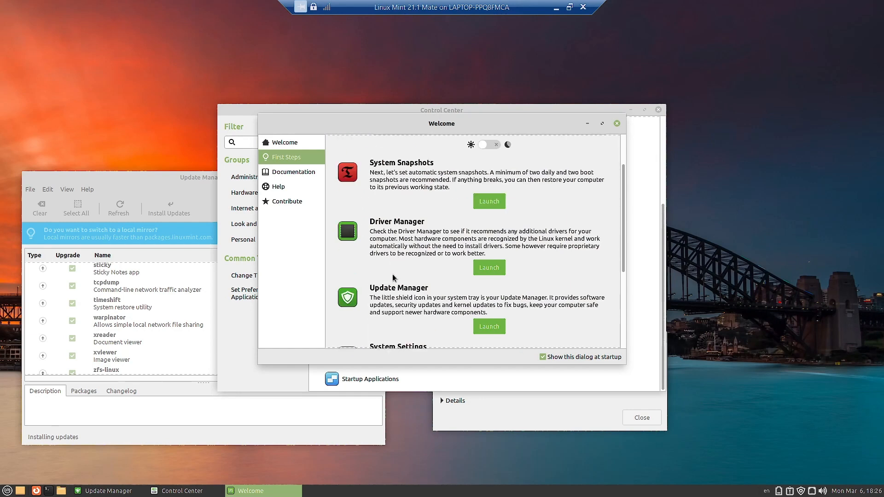
scroll(390, 308, "down", 2)
scroll(493, 318, "down", 2)
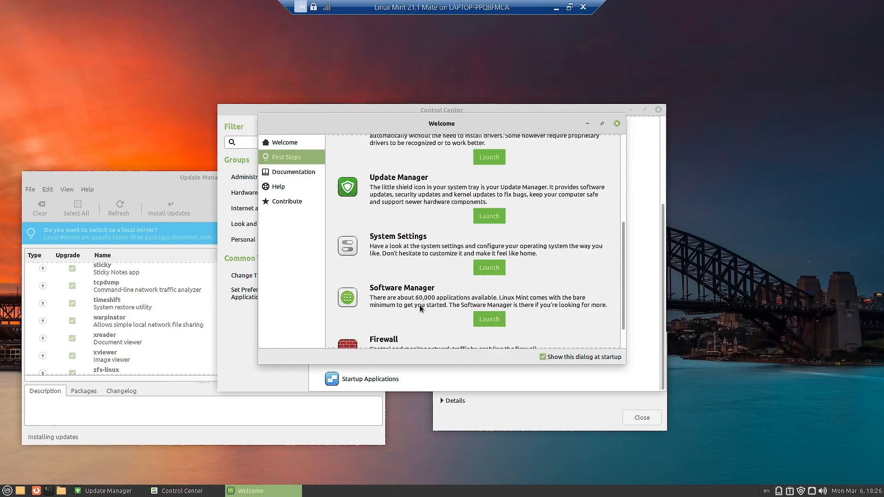
scroll(417, 307, "down", 1)
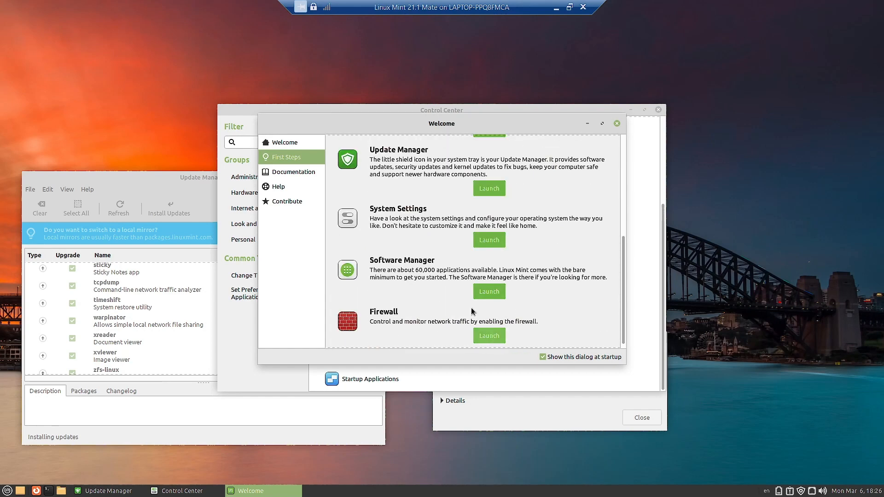
Look over the Documentation, Help and Contribute pages of the Welcome Screen and close it
left_click(301, 173)
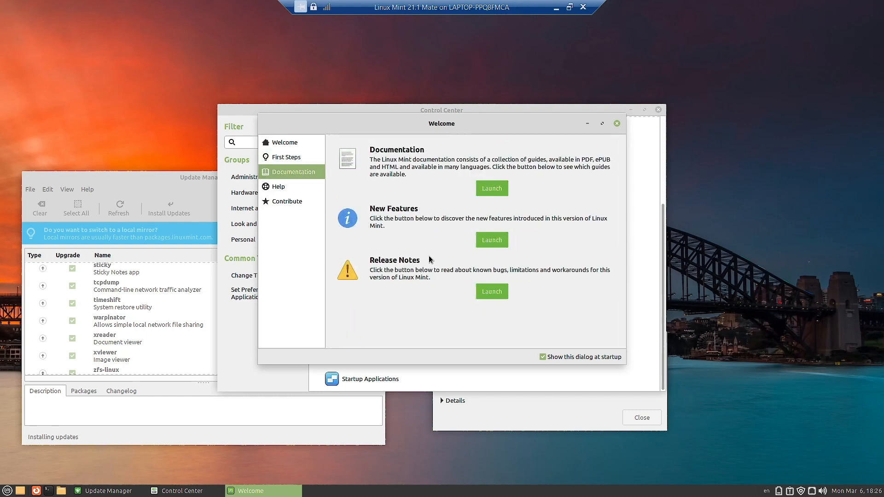
left_click(279, 189)
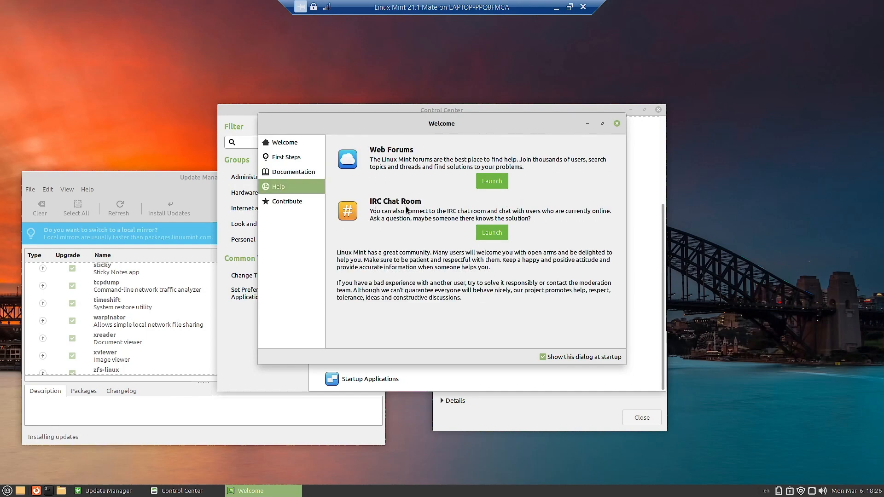
left_click(299, 205)
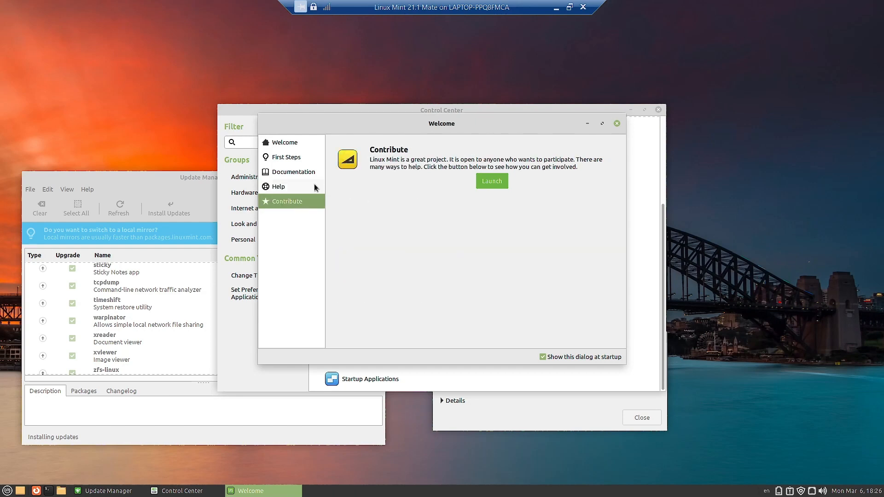
left_click(617, 124)
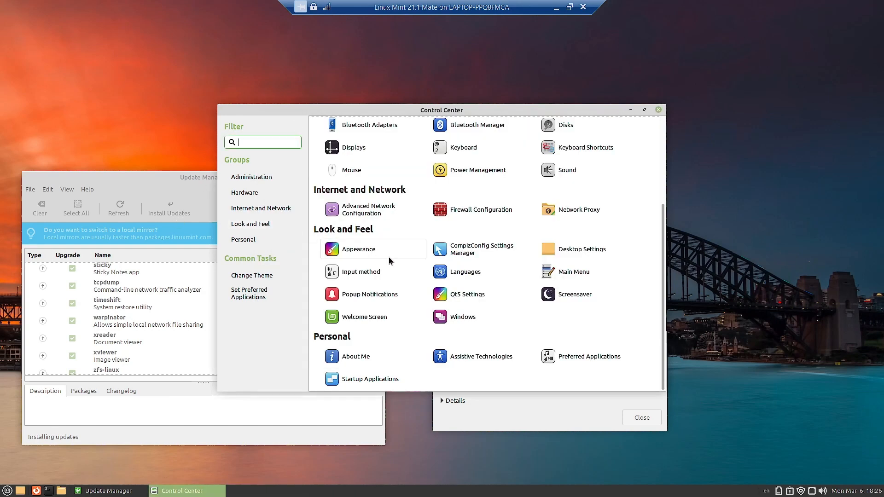
View the account details in About Me under the Personal settings and close them
scroll(397, 263, "up", 4)
scroll(395, 271, "down", 4)
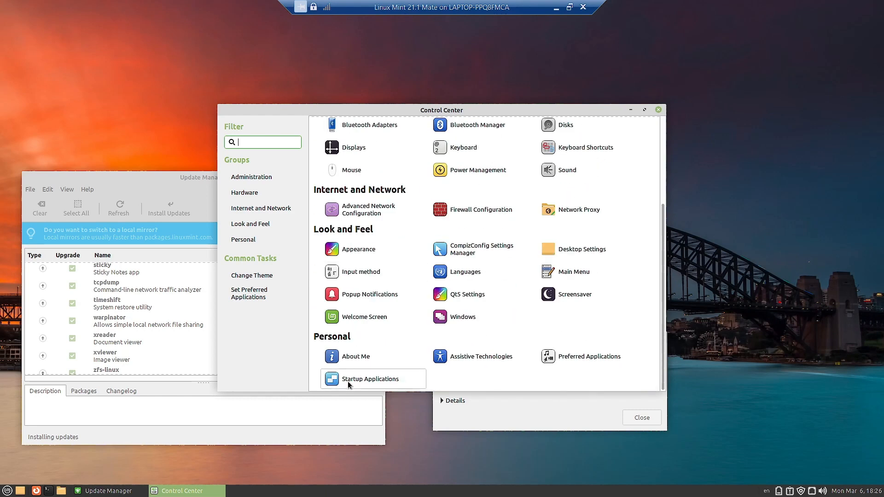
left_click(351, 357)
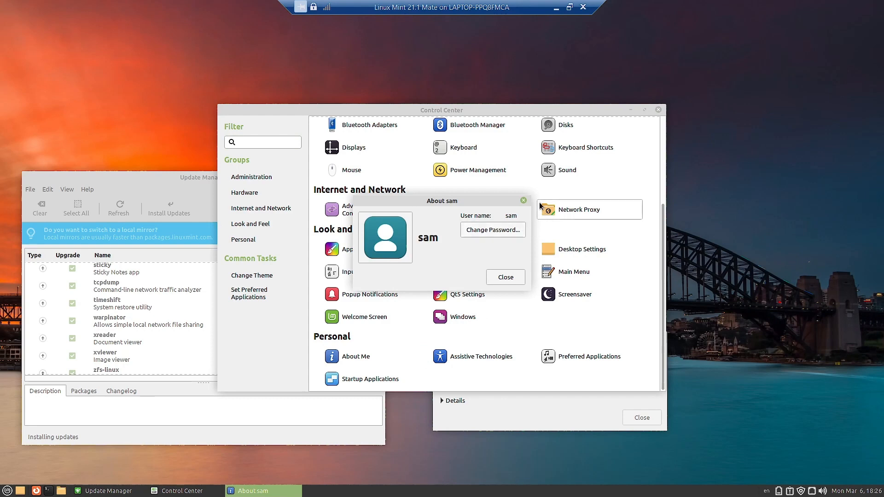
left_click(523, 202)
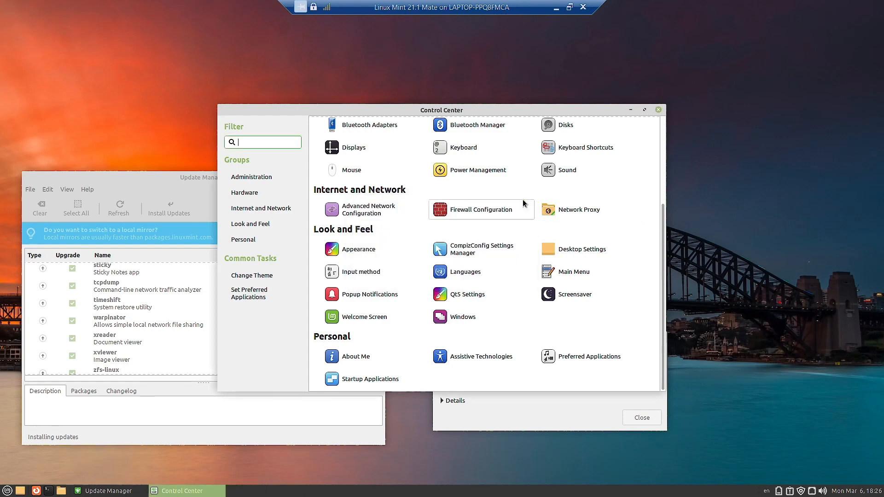
Review the Preferred Applications for Internet, Multimedia, System, Office and Accessibility, try the mobility option Run at start, and close the dialog
left_click(607, 358)
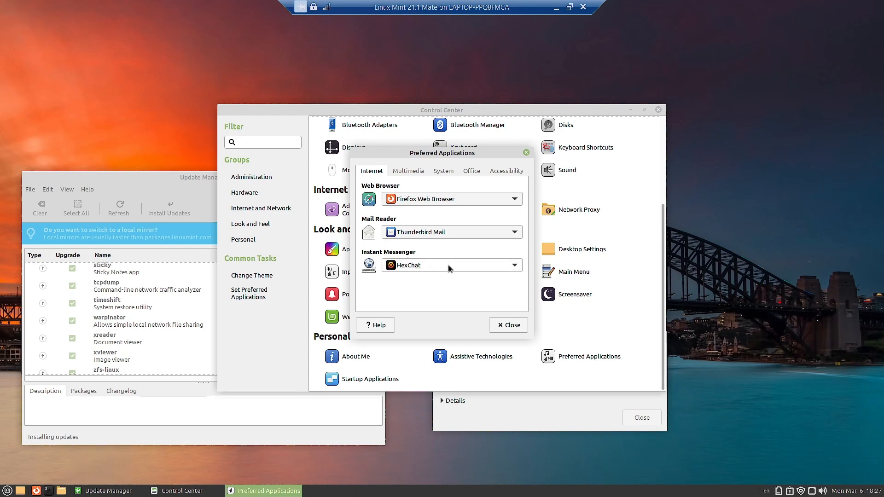
left_click(403, 171)
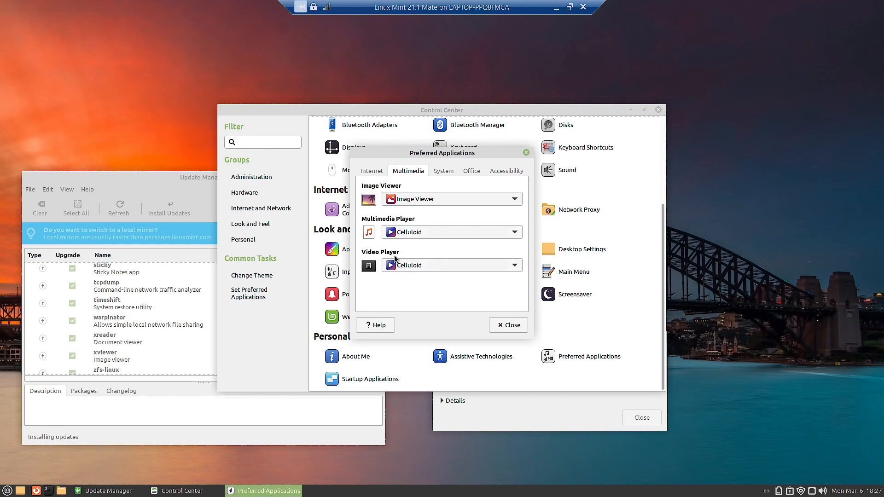
left_click(438, 175)
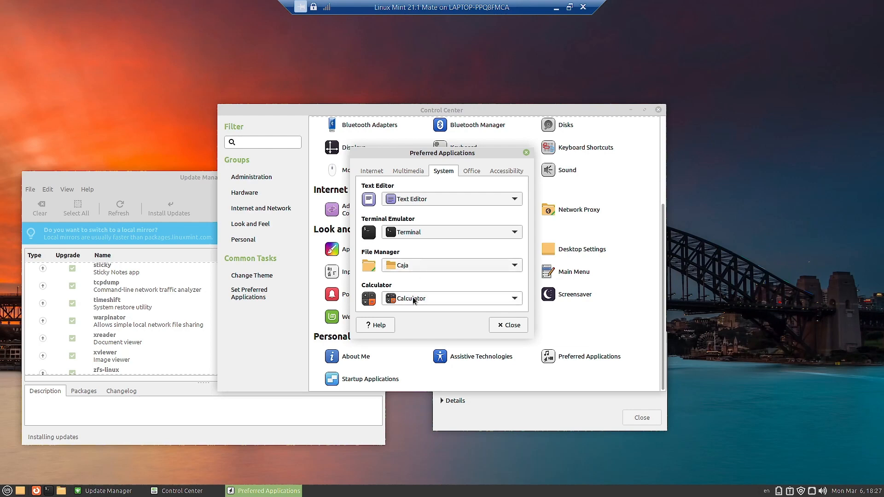
left_click(473, 172)
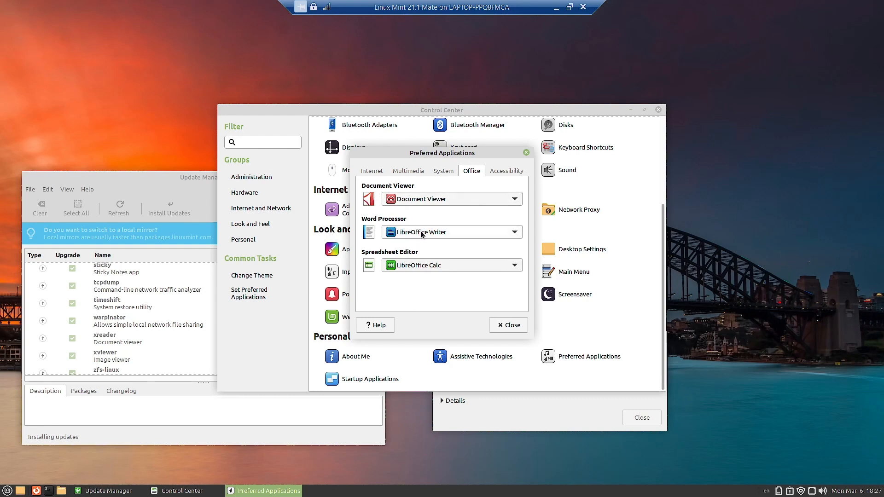
left_click(502, 172)
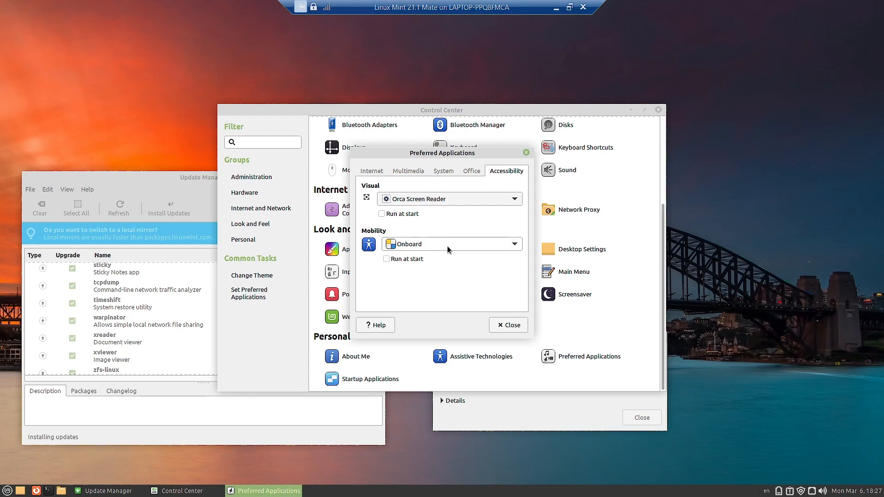
left_click(387, 260)
left_click(387, 260)
left_click(512, 327)
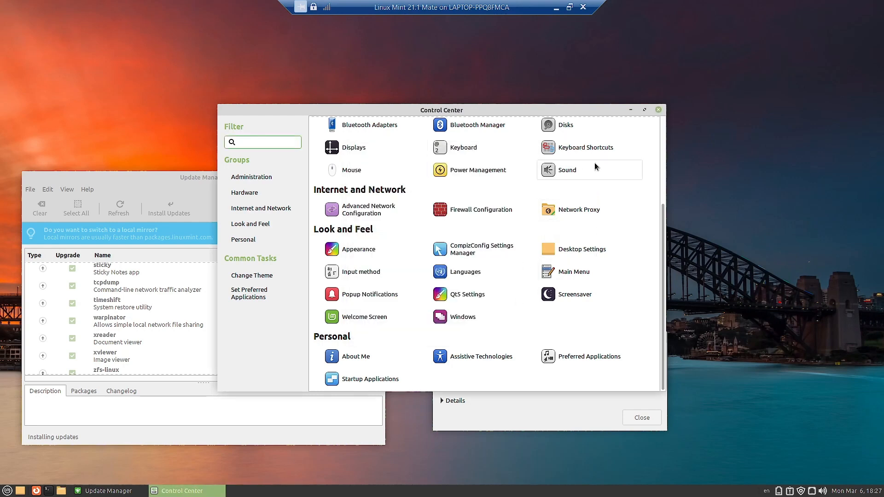
Open Keyboard Shortcuts and assign Mod4+H (Super+H) to the window action Maximize window horizontally
left_click(583, 149)
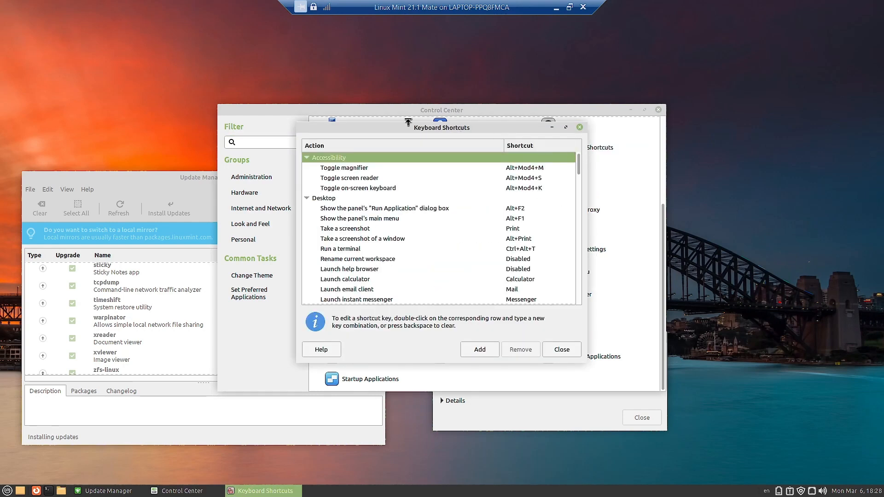
left_click_drag(396, 128, 426, 137)
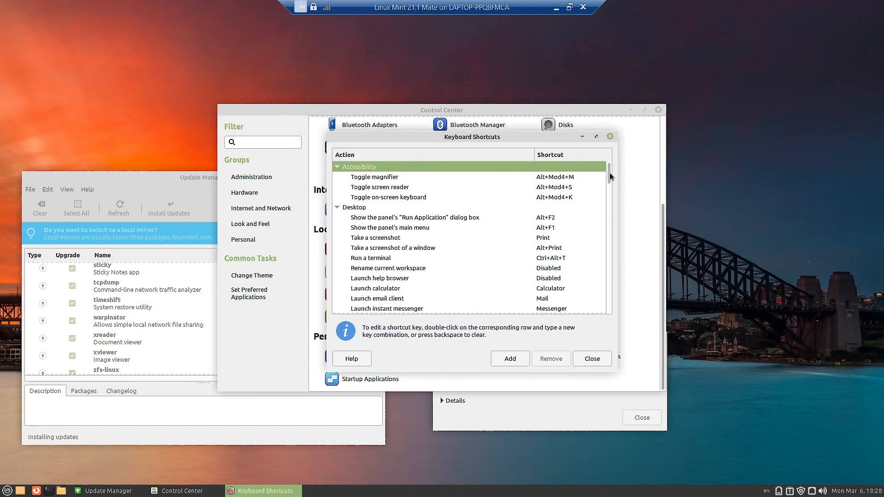
left_click_drag(611, 176, 609, 245)
left_click(555, 243)
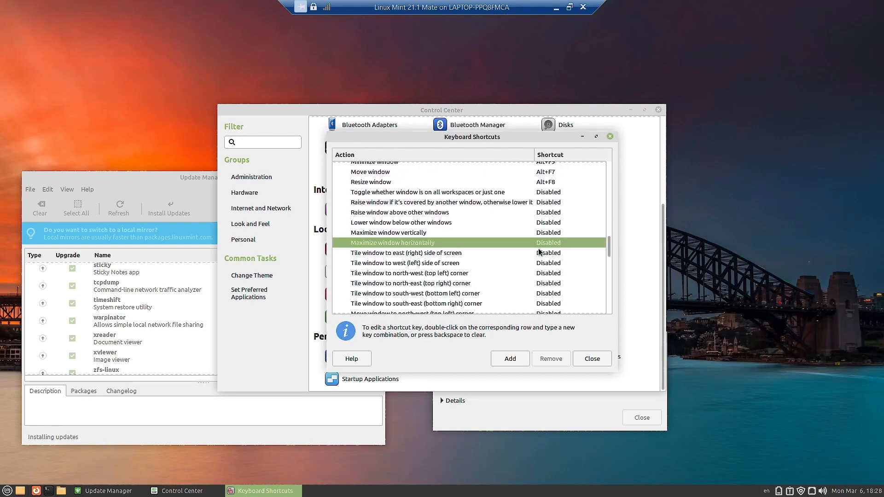
double_click(542, 245)
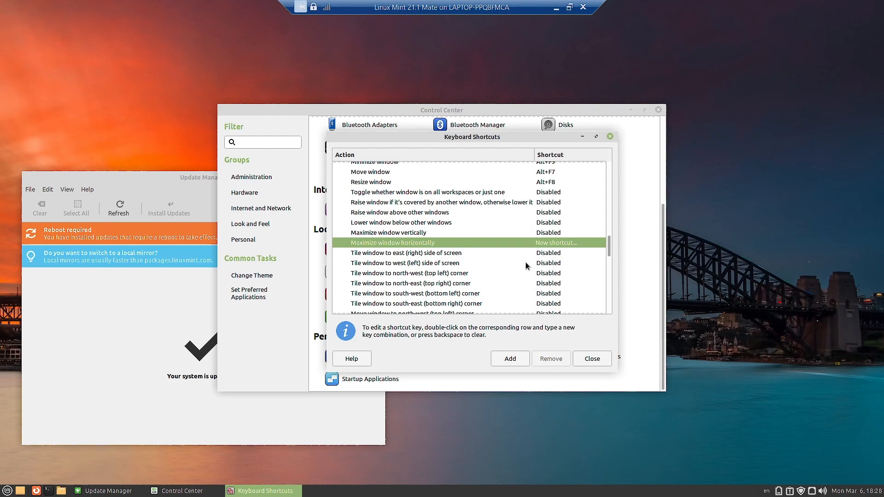
key("super+h")
Look through the window management and sound shortcuts in the list and close Keyboard Shortcuts
scroll(531, 242, "down", 15)
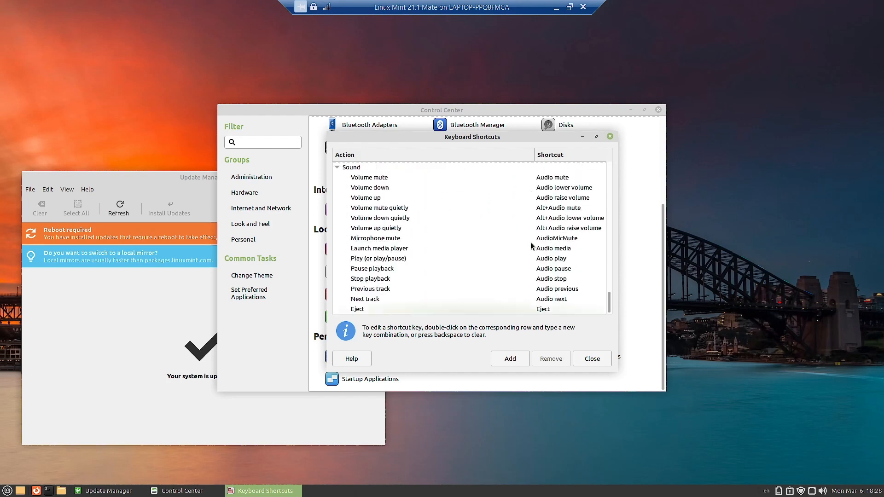
scroll(531, 242, "up", 15)
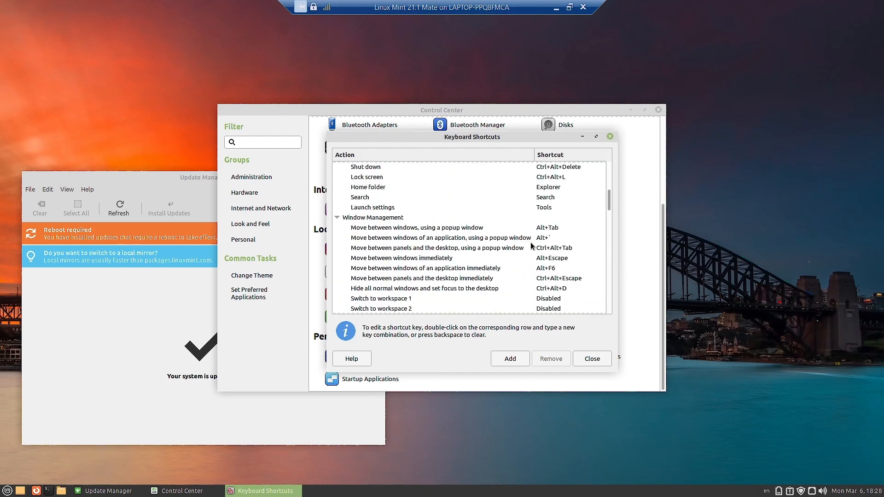
scroll(521, 270, "down", 12)
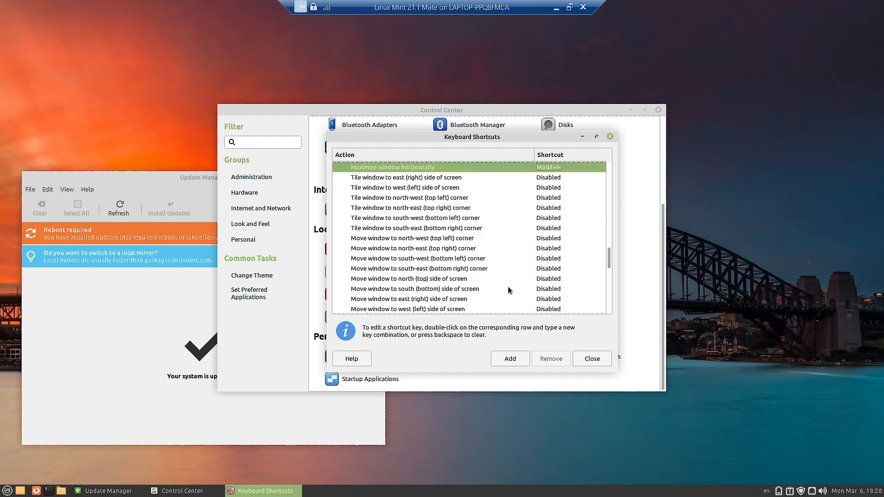
scroll(509, 289, "down", 3)
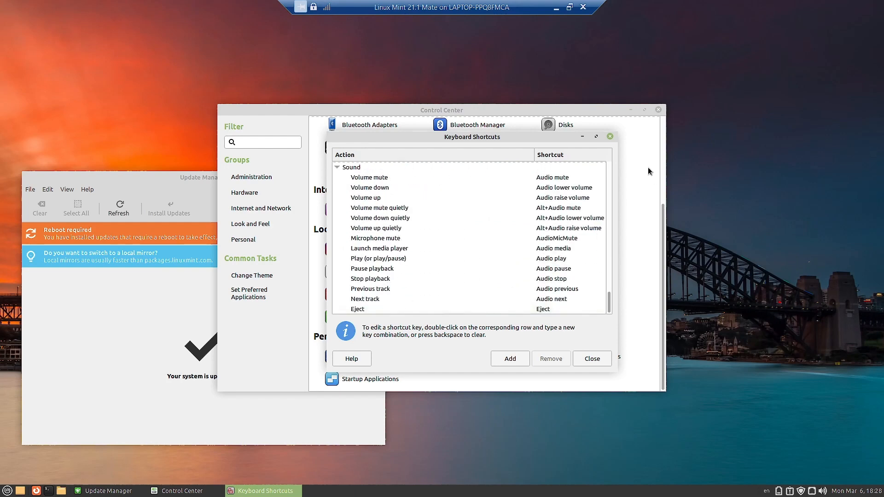
left_click(611, 137)
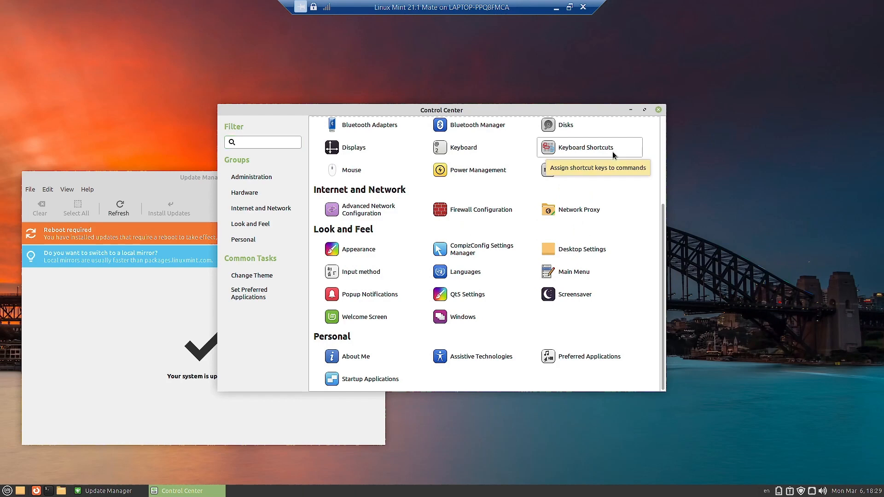
Try out horizontal maximizing on the Control Center window and restore the window to its normal size
key("alt+F10")
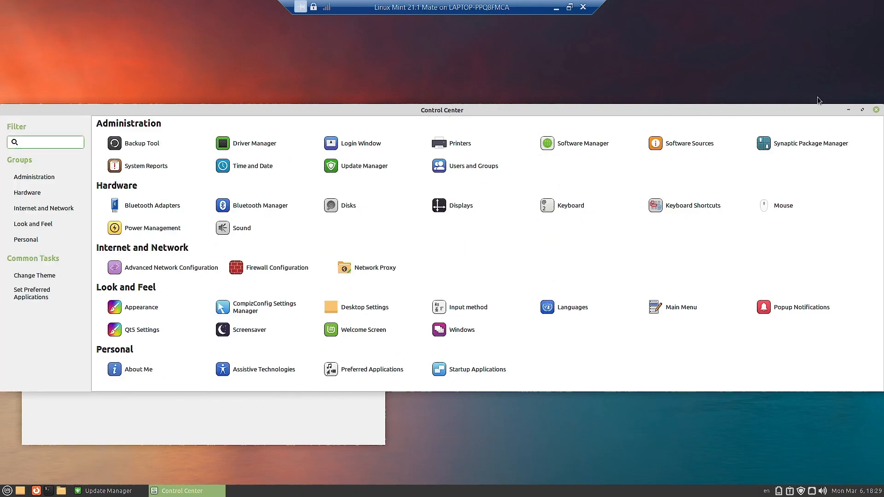
double_click(802, 114)
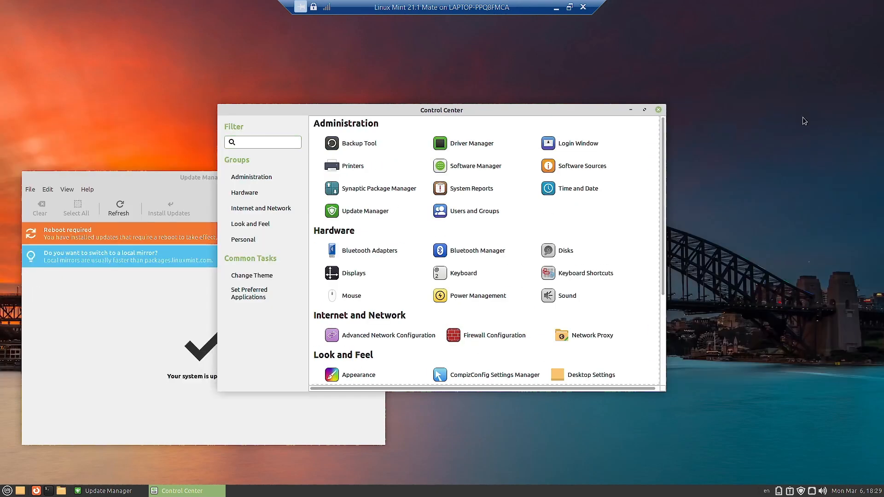
key("super")
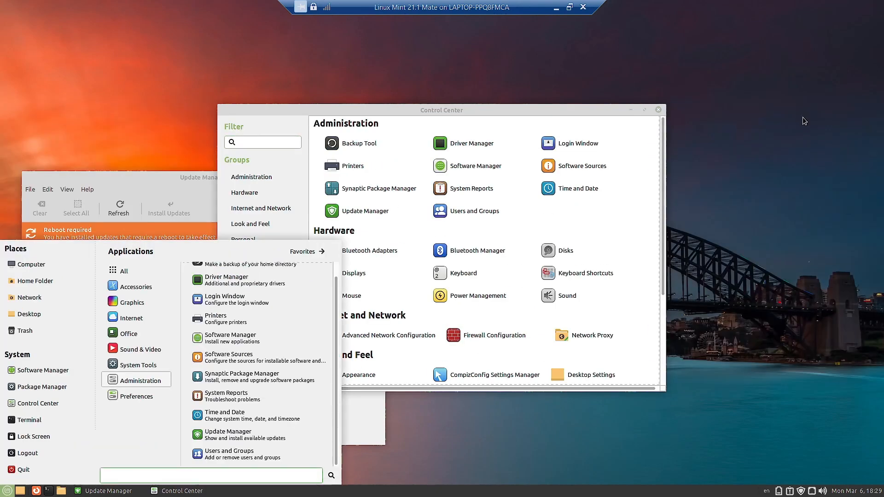
left_click(561, 111)
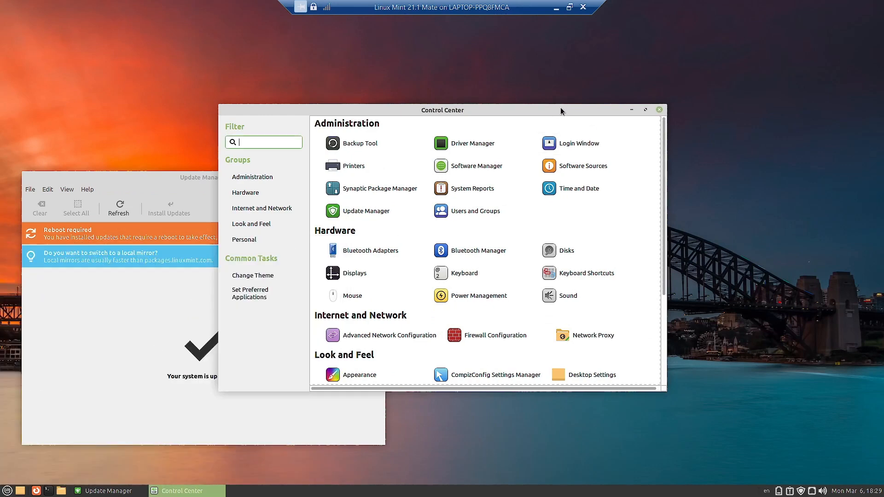
double_click(593, 115)
double_click(592, 115)
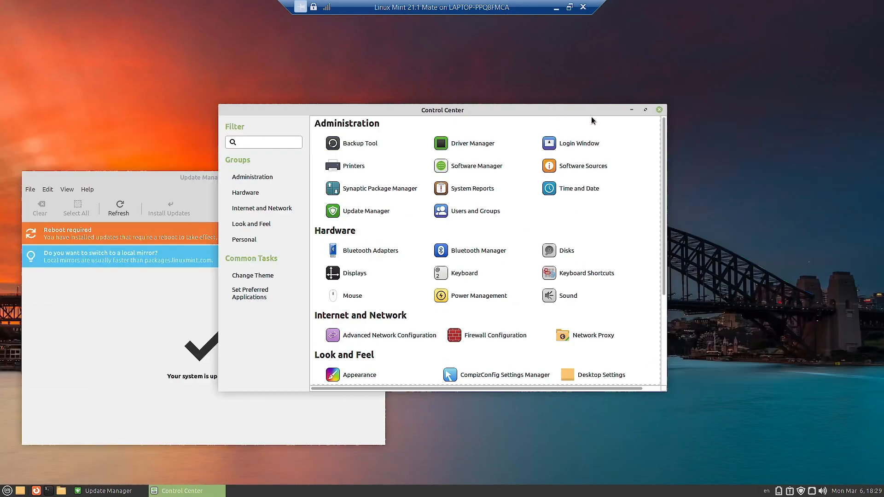
Accept Update Manager's local mirror suggestion, authenticate with the account password, review the Software Sources mirrors, and close all open windows
left_click(81, 180)
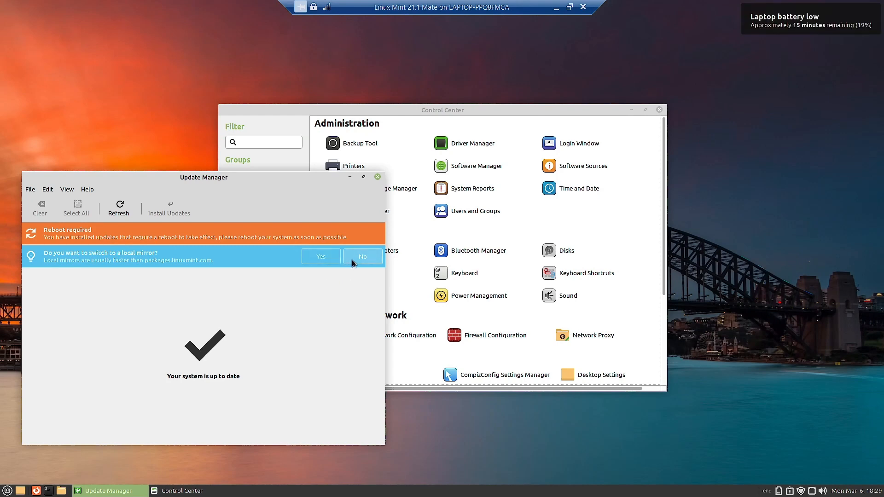
left_click(316, 256)
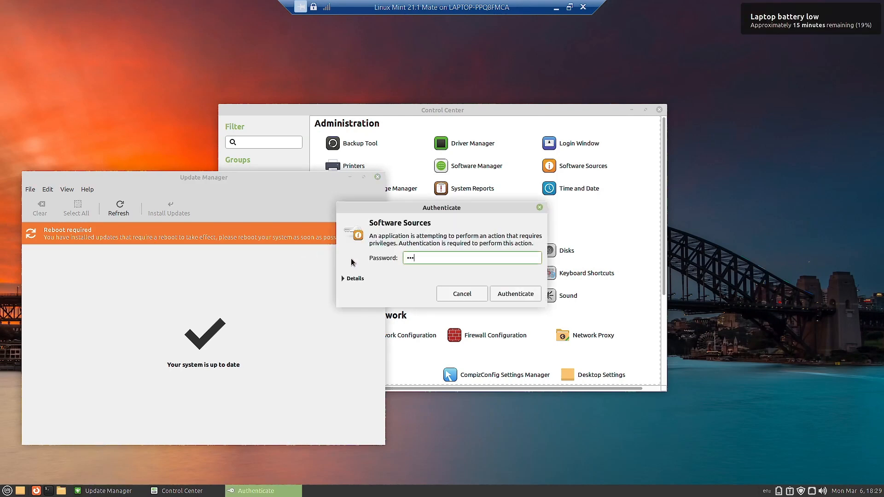
key("Return")
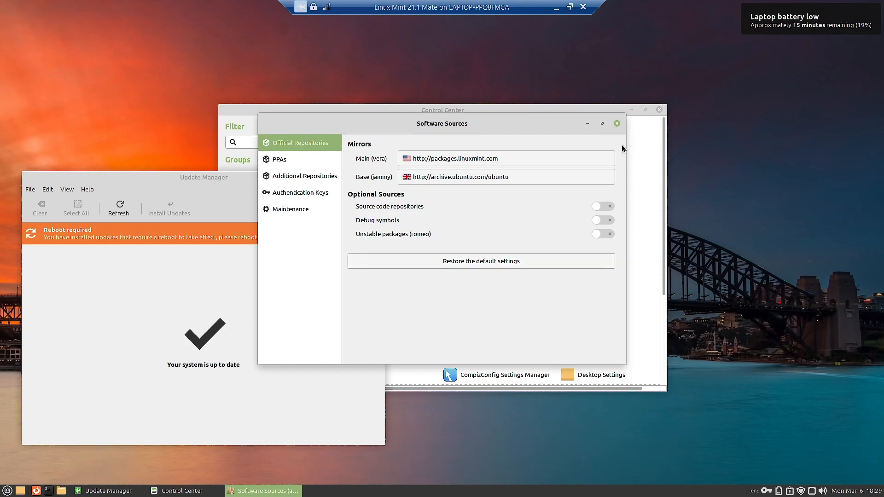
left_click(617, 123)
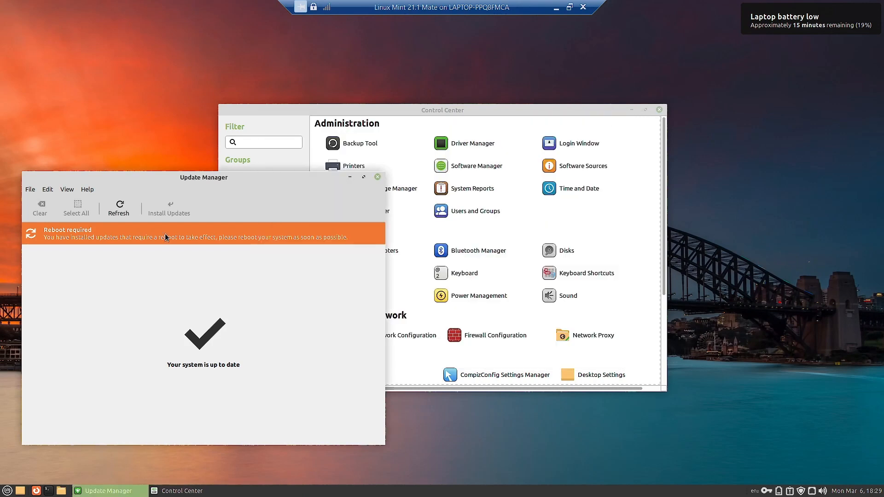
left_click(377, 177)
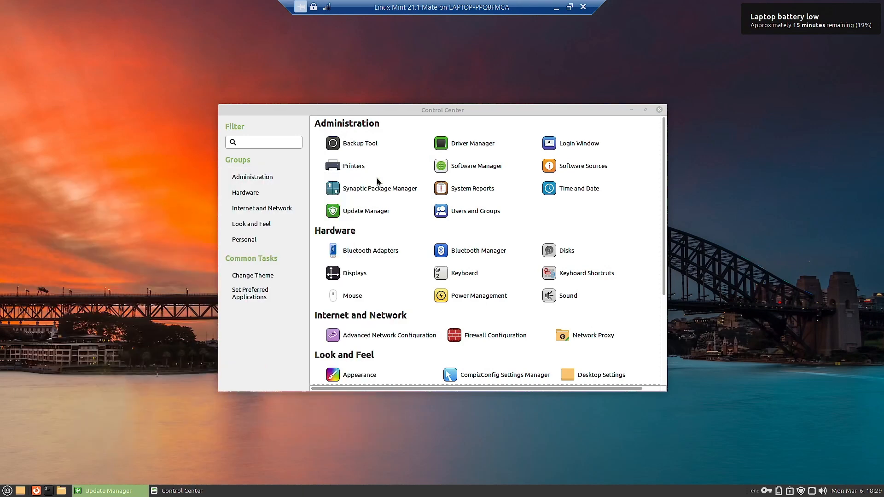
left_click(660, 111)
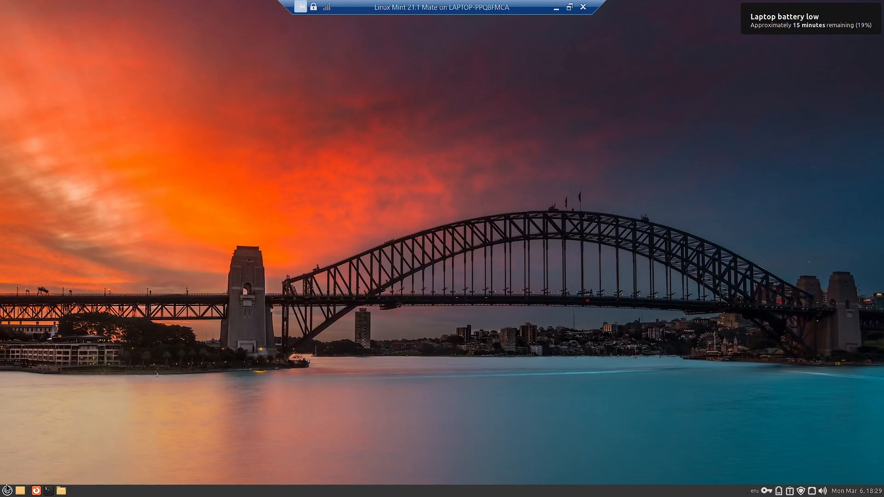
Look through the application menu categories System Tools, Sound & Video, Preferences and Administration, including the full Administration list
left_click(8, 489)
left_click(138, 365)
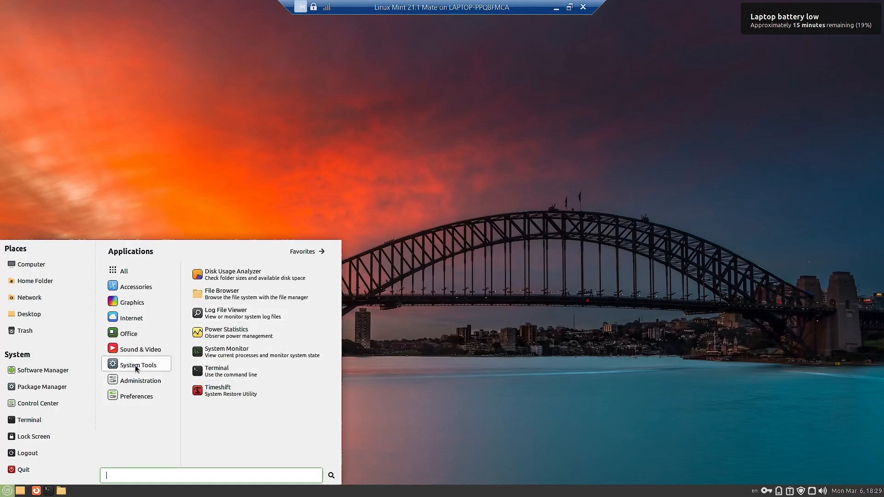
left_click(128, 351)
left_click(138, 368)
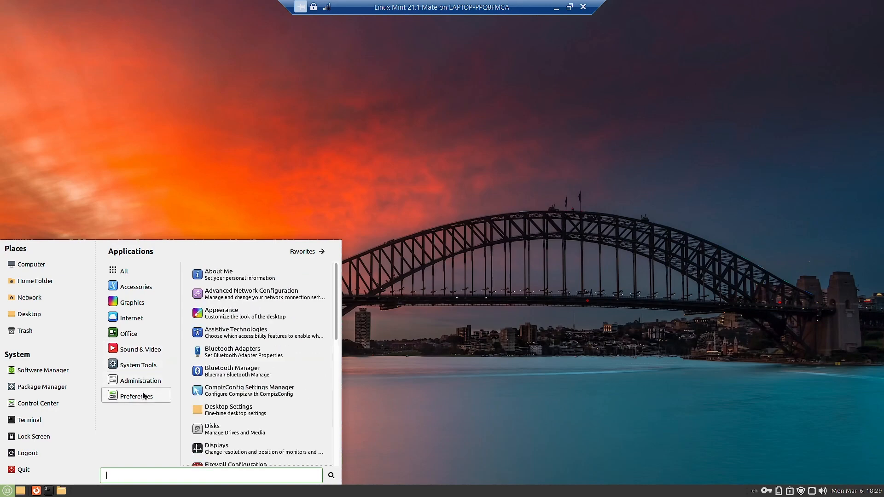
mouse_move(146, 386)
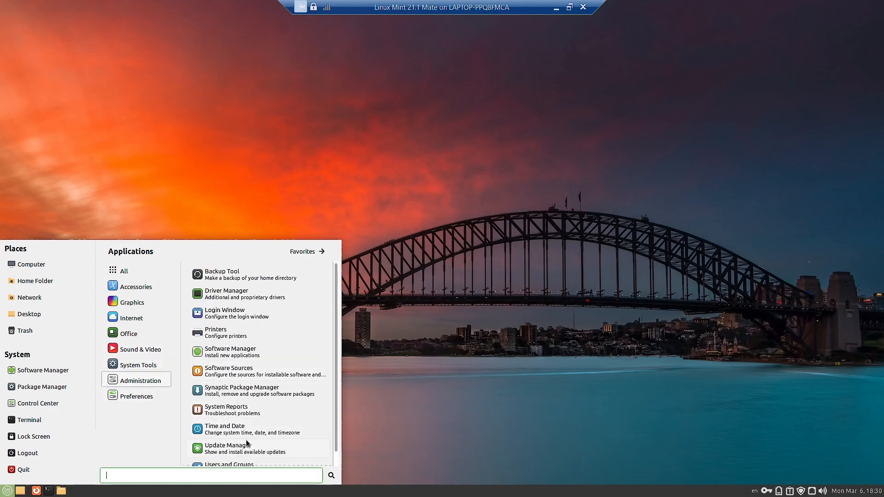
scroll(257, 375, "down", 1)
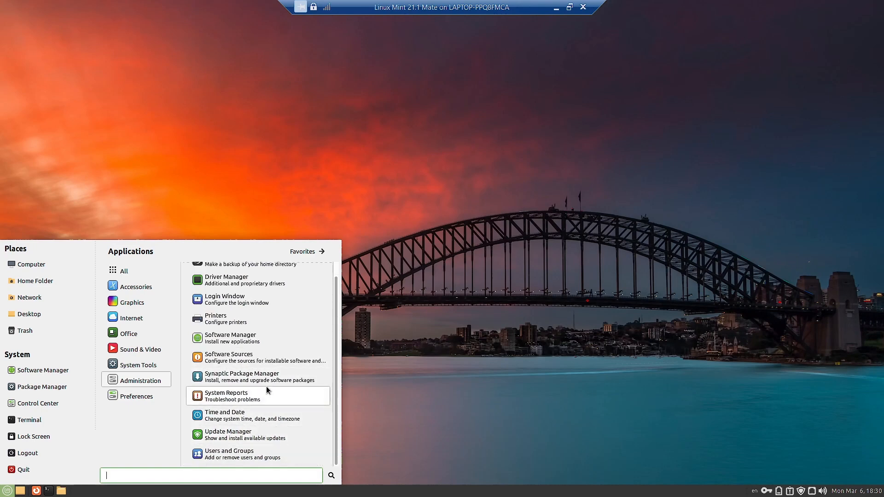
scroll(267, 390, "up", 1)
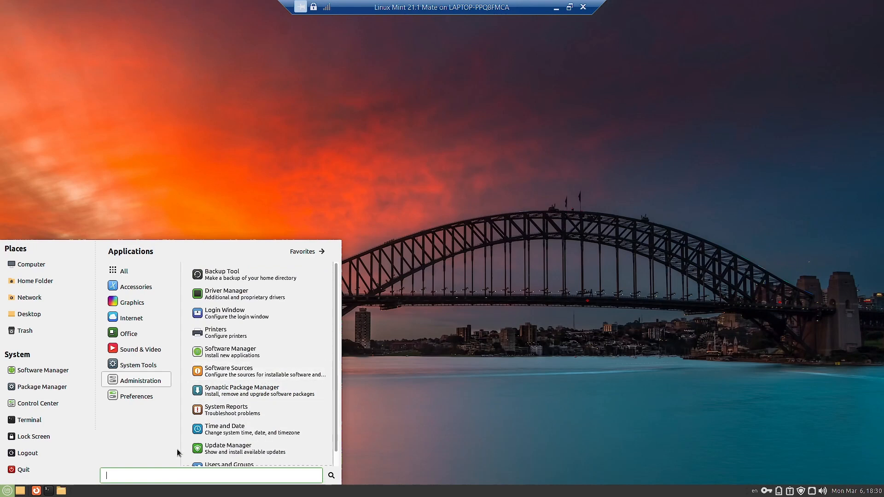
Find Synaptic Package Manager with the search "syna", launch it using the account password, dismiss the introduction and maximize its window
type("syna")
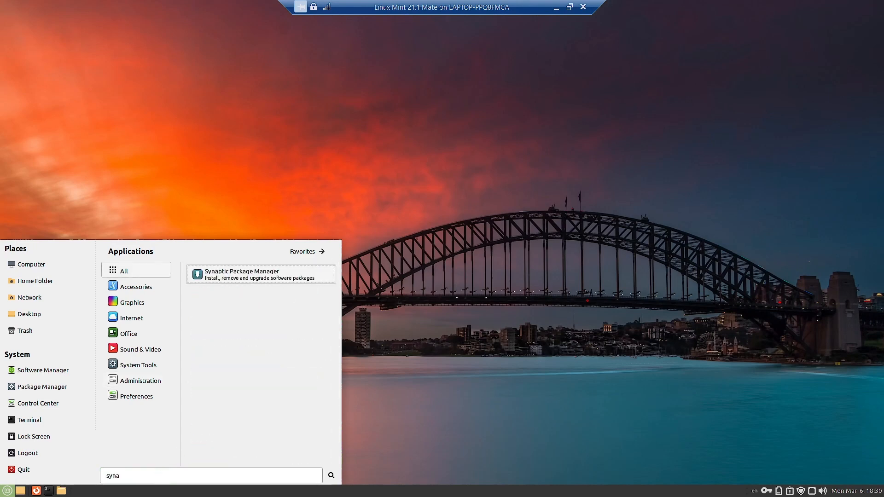
left_click(248, 282)
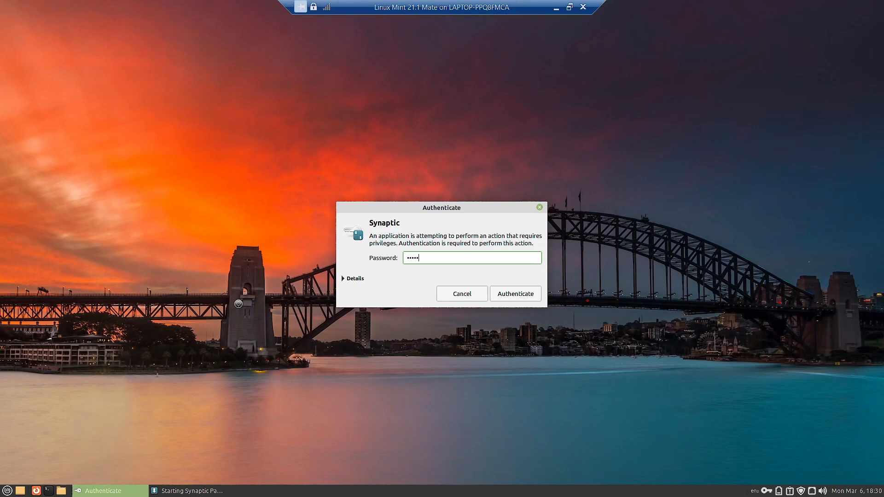
key("Return")
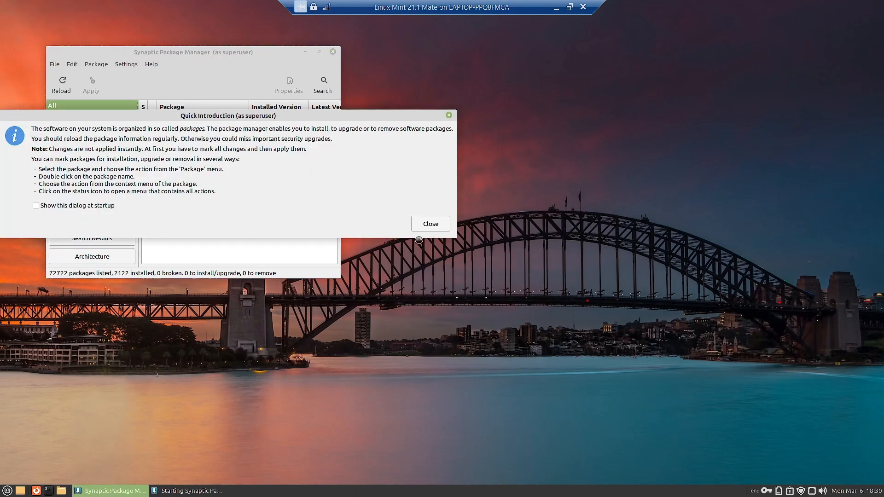
left_click(440, 225)
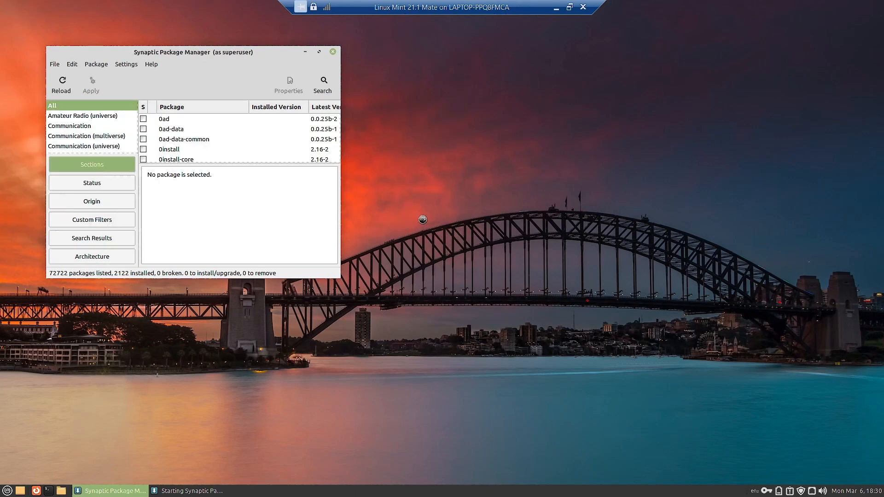
double_click(166, 50)
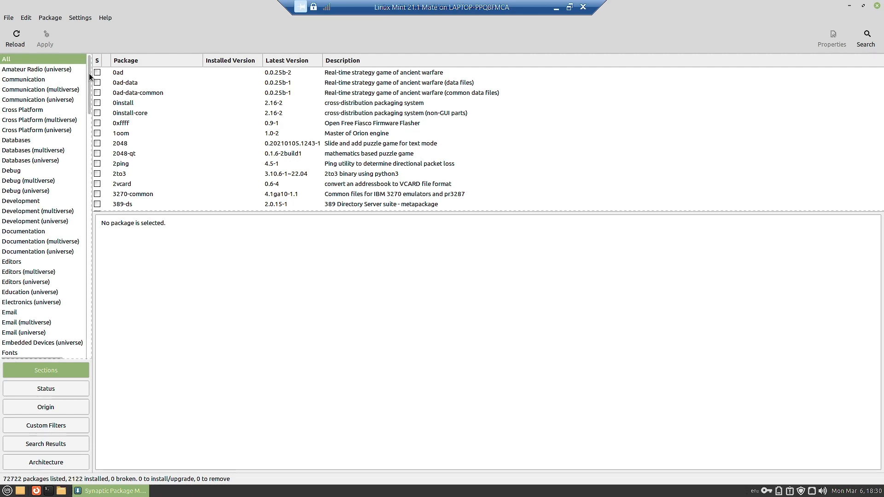
Browse Synaptic's sections and examine the packages under Xfce Desktop Environment and Kernel and modules
left_click_drag(89, 73, 76, 320)
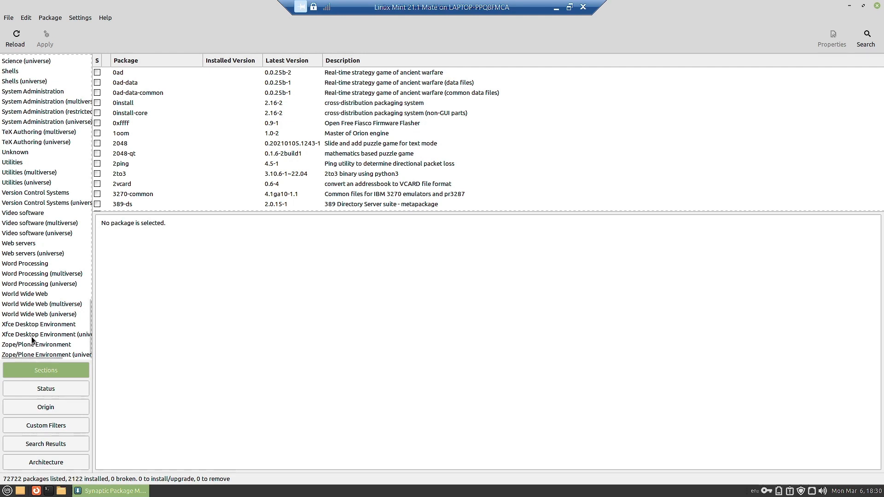
left_click(33, 326)
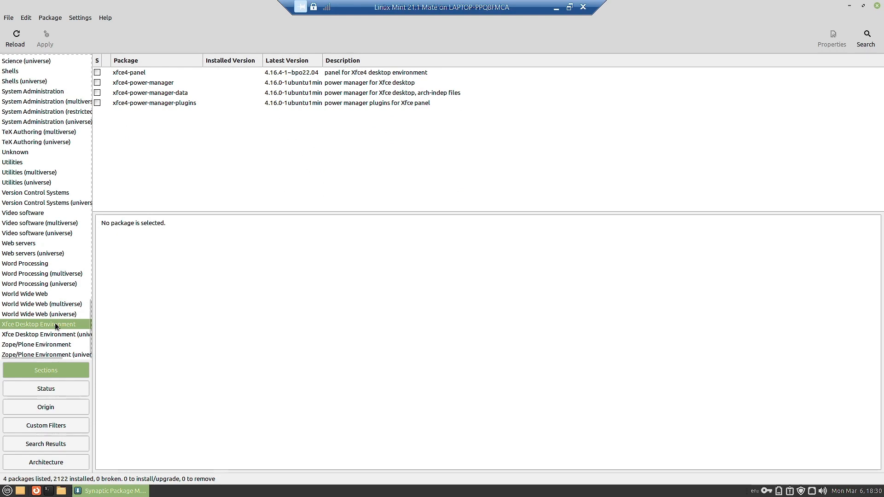
scroll(55, 326, "up", 15)
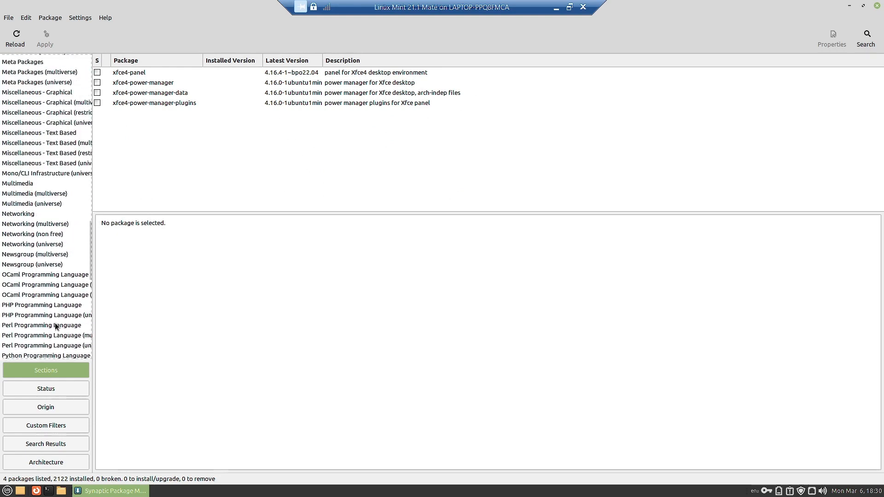
scroll(55, 327, "up", 5)
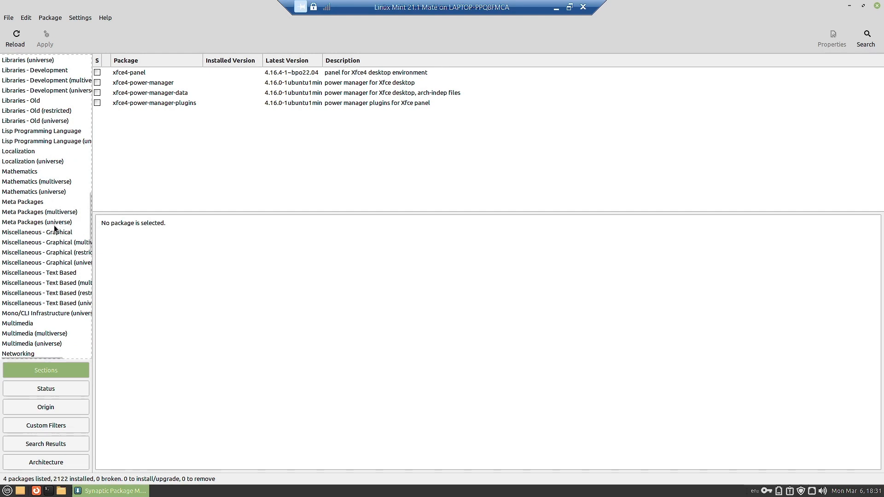
scroll(55, 228, "up", 7)
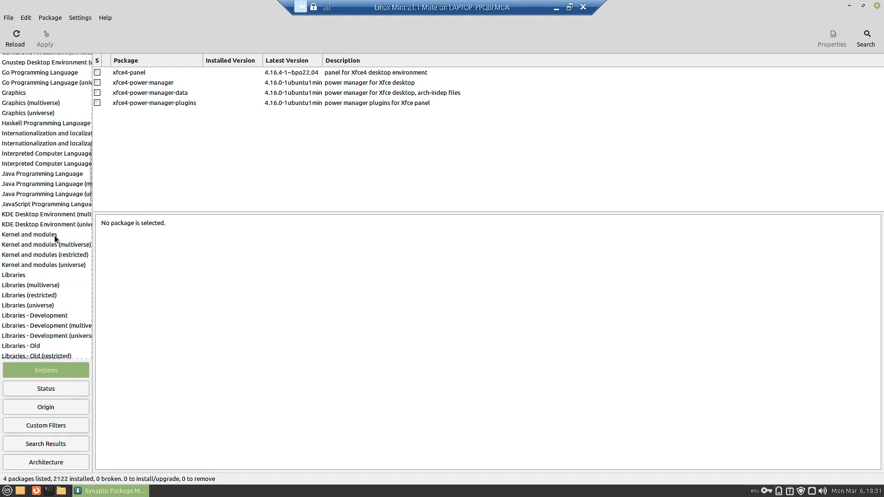
left_click(18, 237)
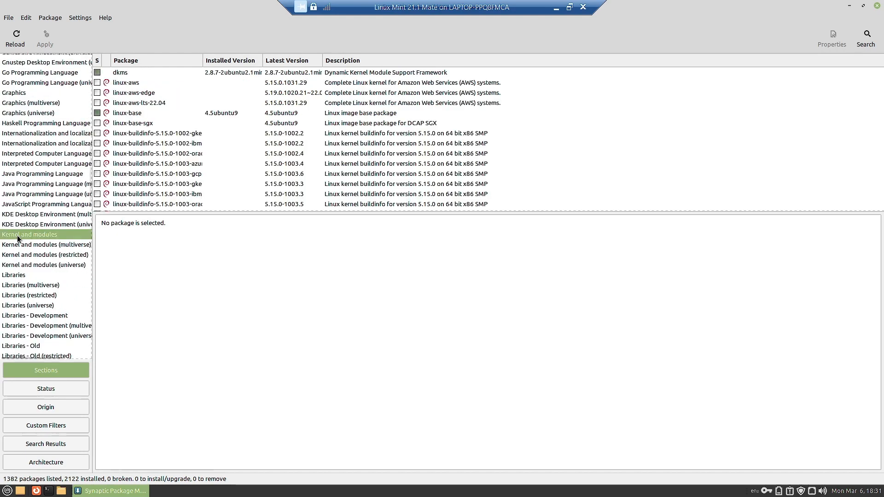
scroll(229, 134, "down", 5)
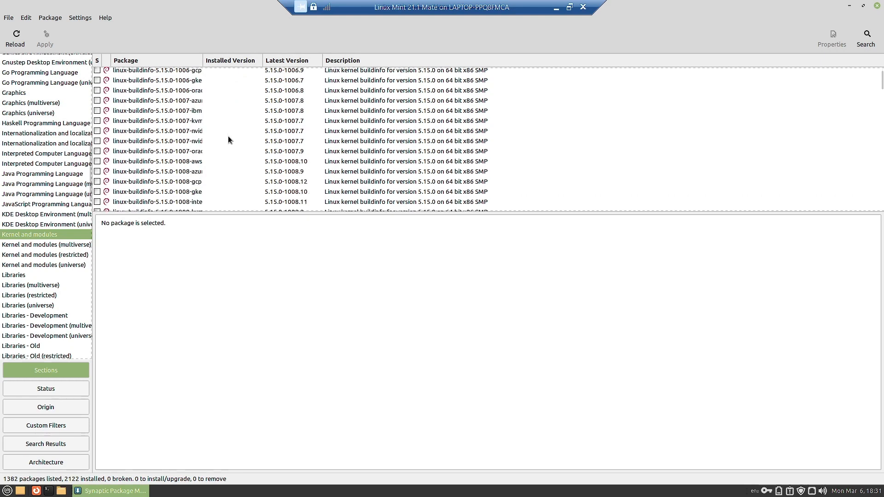
scroll(228, 140, "down", 10)
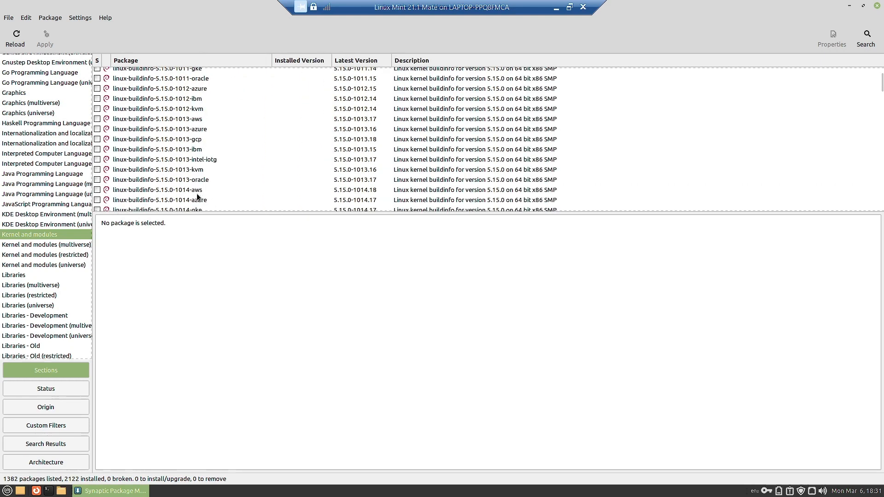
scroll(197, 197, "down", 15)
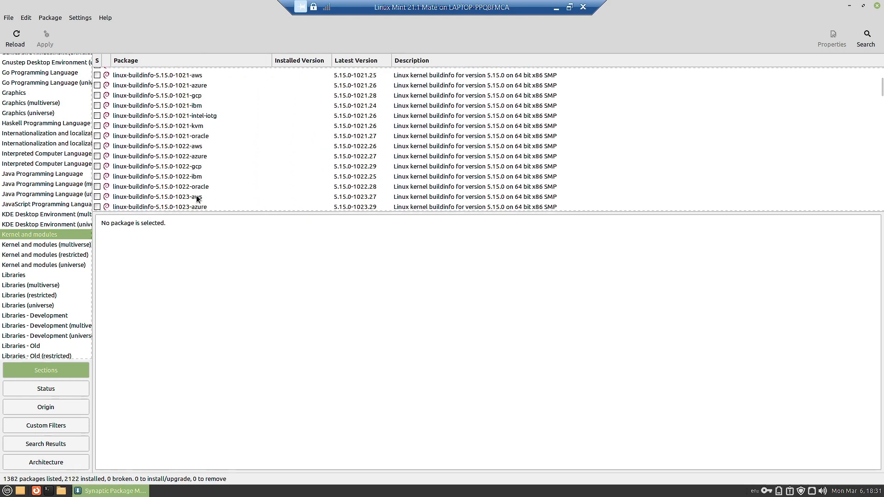
scroll(196, 198, "down", 8)
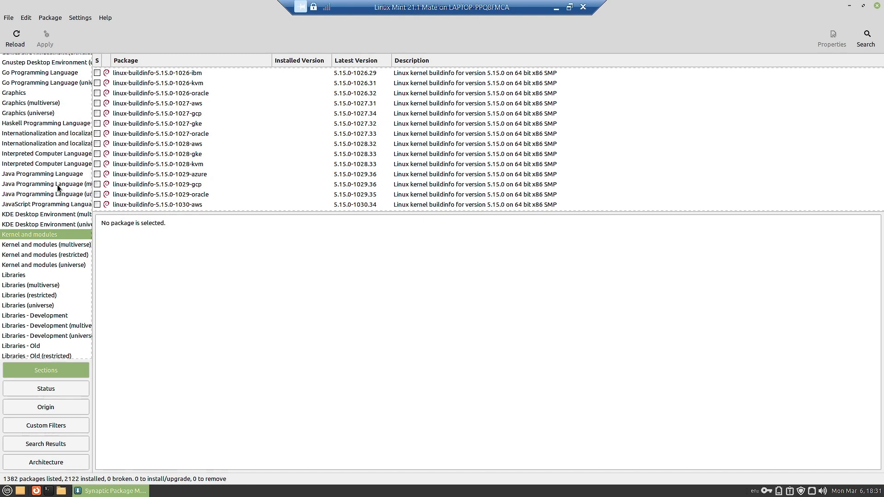
Look back through the section list up to All and close Synaptic Package Manager
scroll(55, 187, "up", 5)
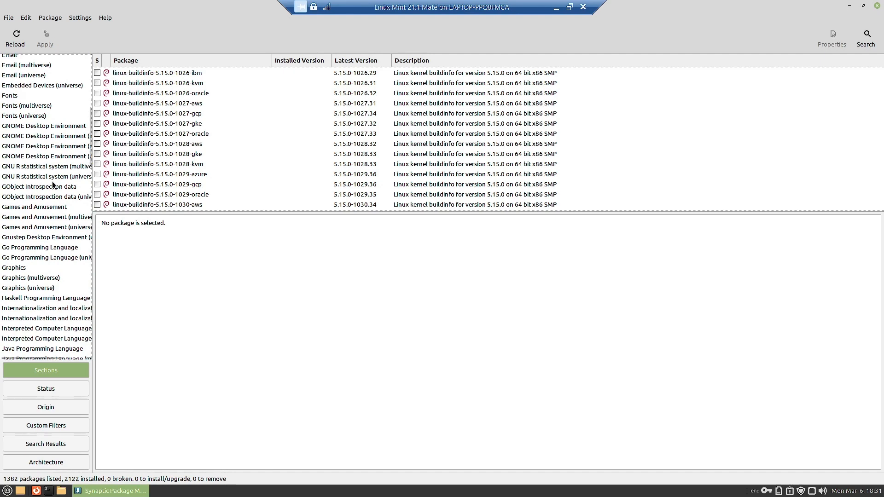
scroll(46, 128, "up", 8)
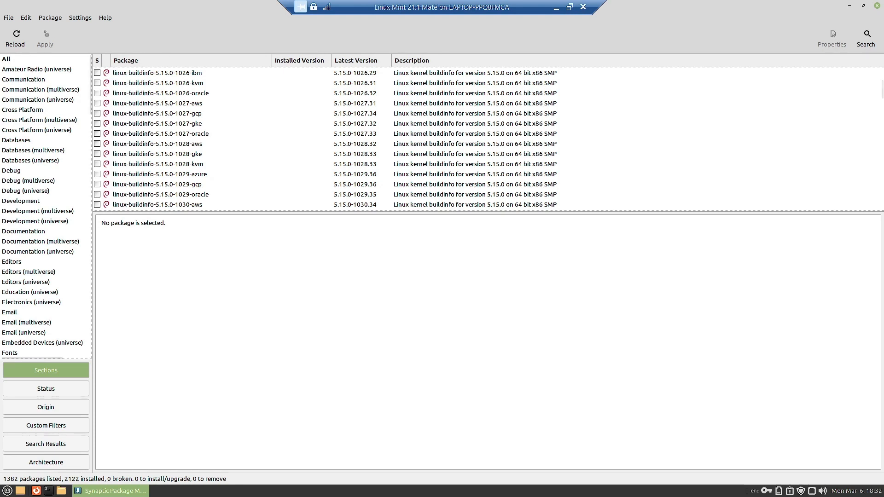
left_click(878, 7)
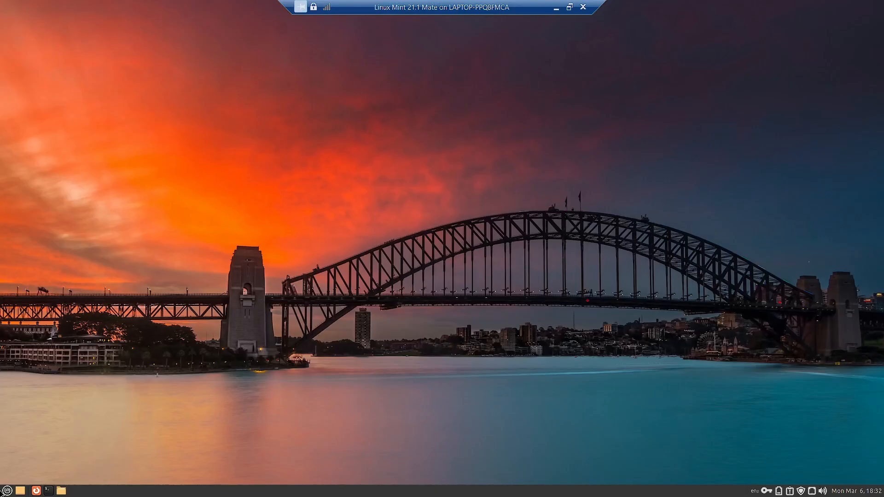
Launch Disks from the Preferences applications and inspect the 136 GB Hard Disk and its rpool volume, Partition 4
left_click(5, 491)
mouse_move(152, 395)
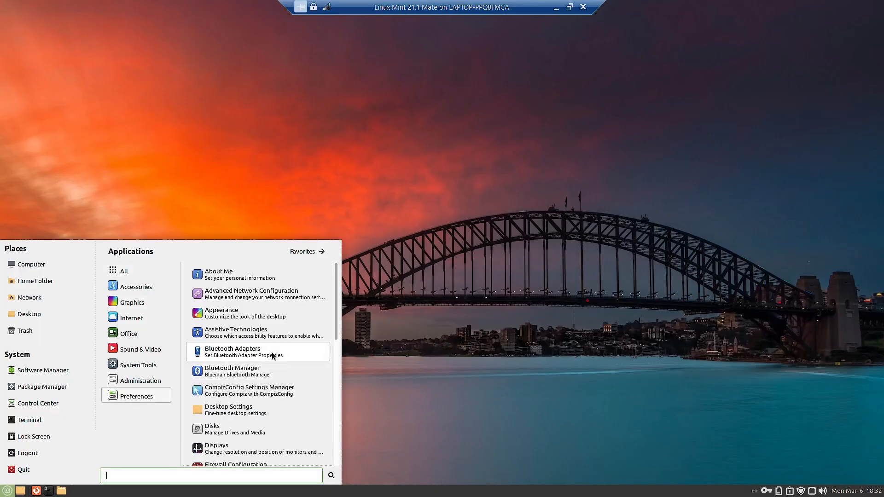
scroll(273, 360, "down", 4)
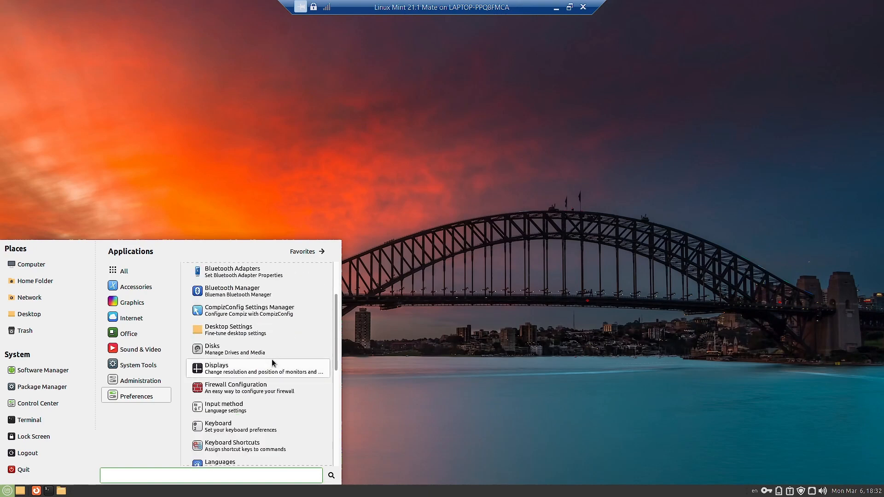
scroll(273, 363, "down", 3)
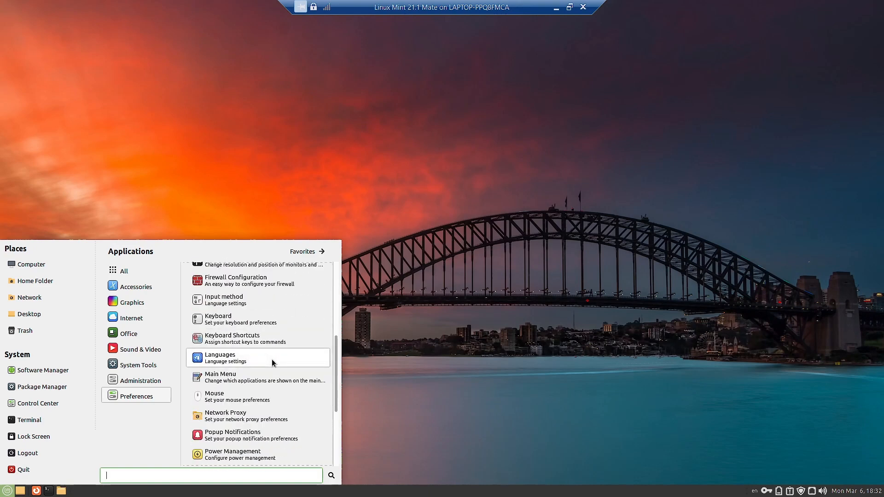
scroll(273, 363, "up", 3)
left_click(238, 321)
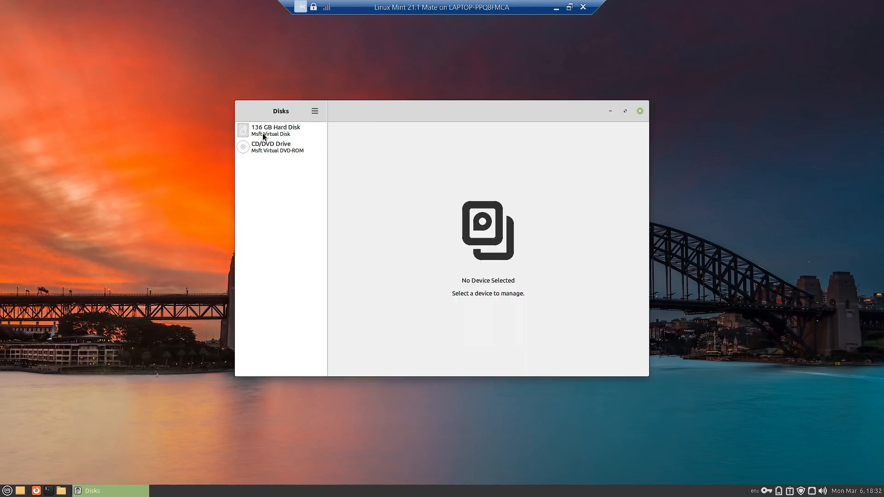
left_click(263, 134)
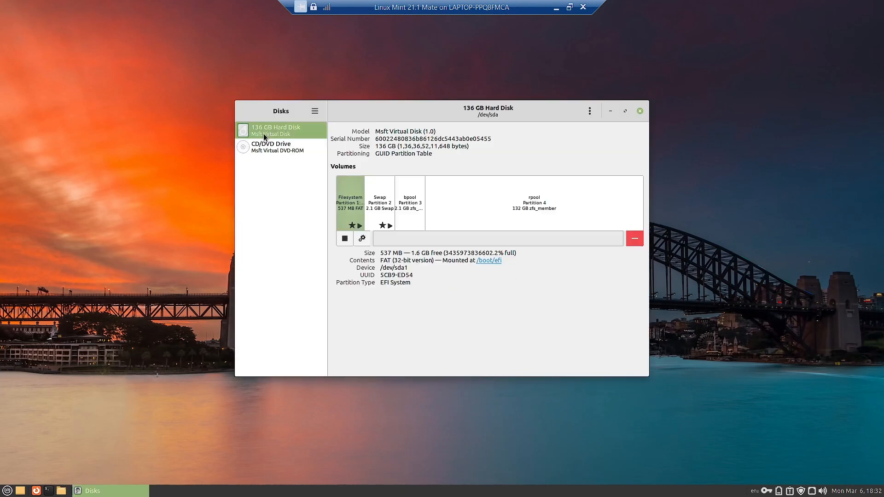
left_click(500, 218)
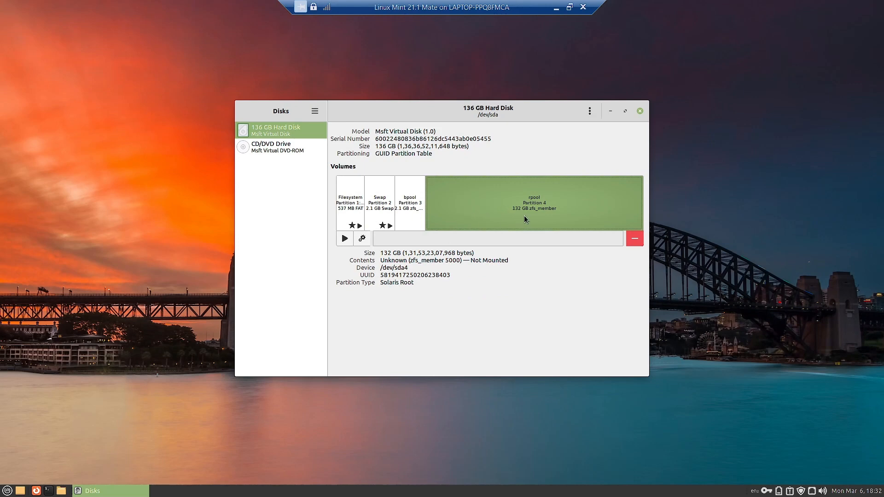
Inspect the details of each hard disk partition in order: Filesystem, Swap, bpool and rpool
left_click(419, 215)
left_click(369, 202)
left_click(338, 199)
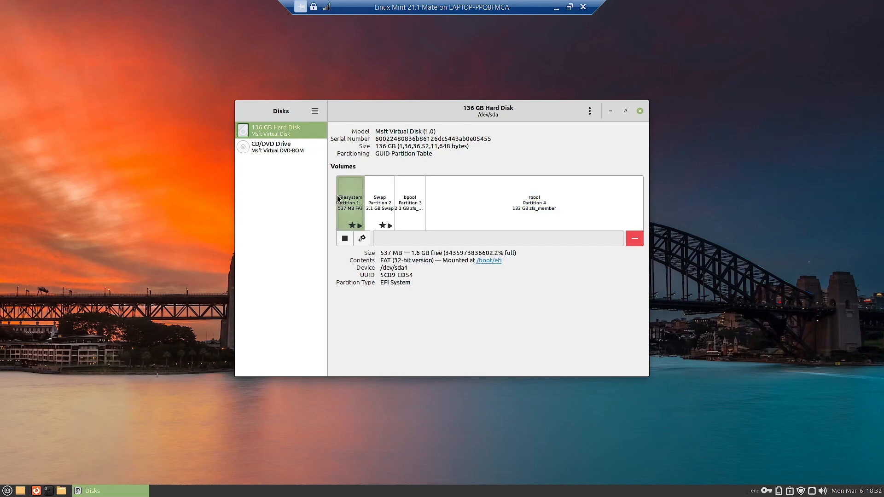
left_click(381, 210)
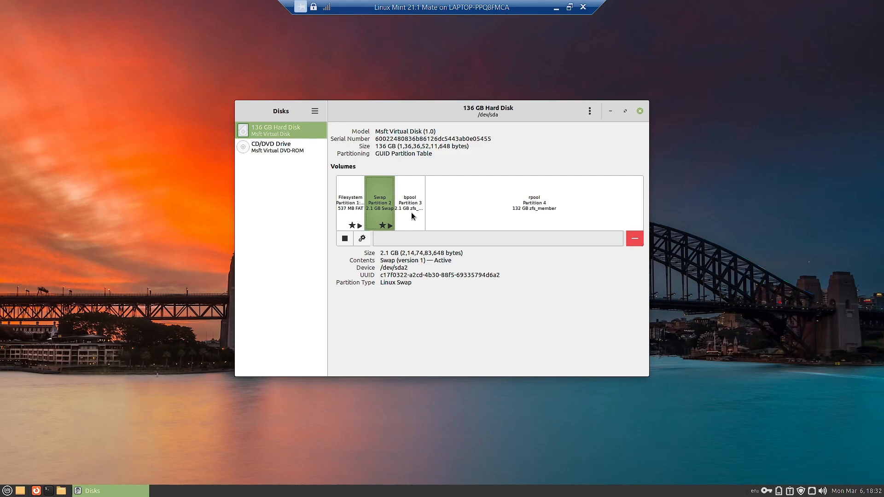
left_click(413, 216)
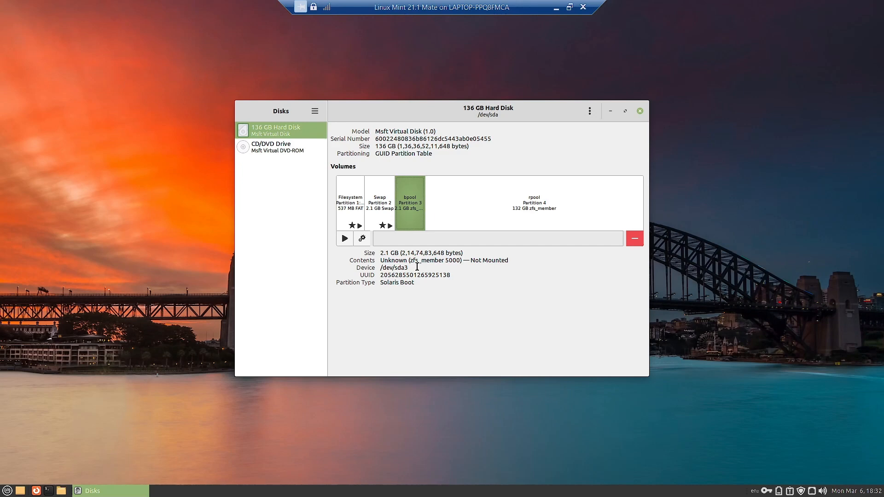
left_click(501, 207)
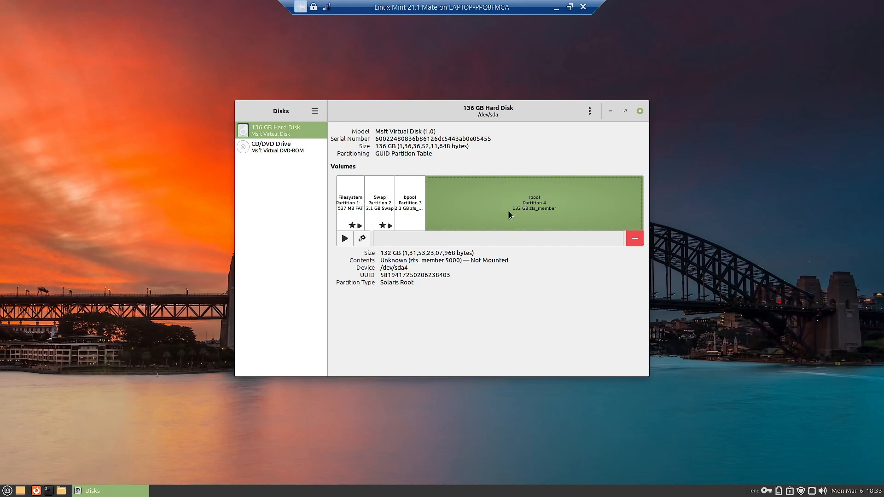
Look back through the bpool, Swap and Filesystem partitions and close Disks
left_click(420, 212)
left_click(388, 212)
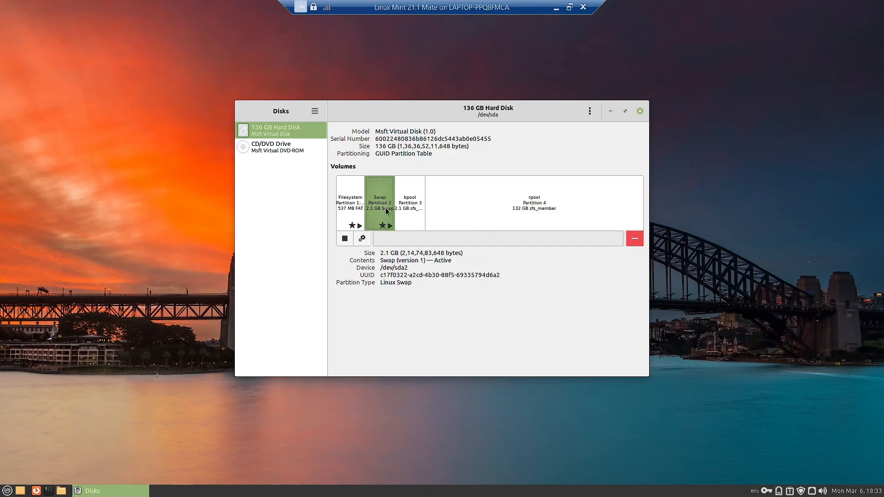
left_click(357, 209)
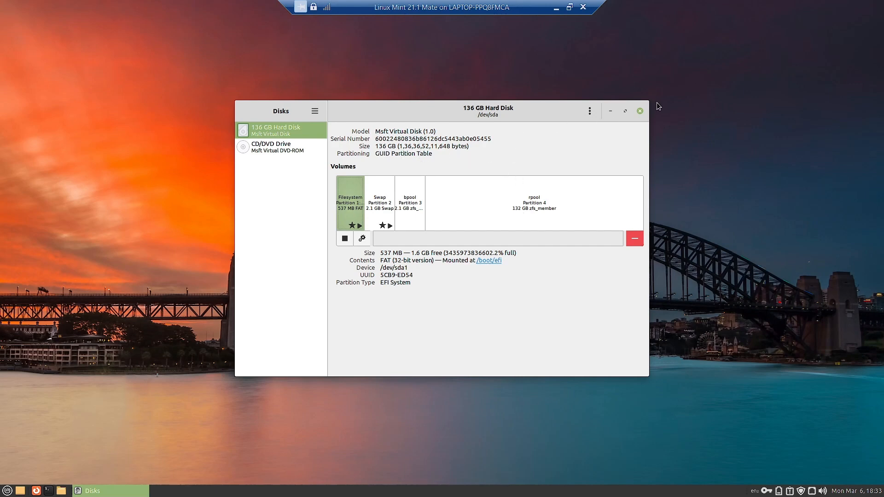
left_click(640, 111)
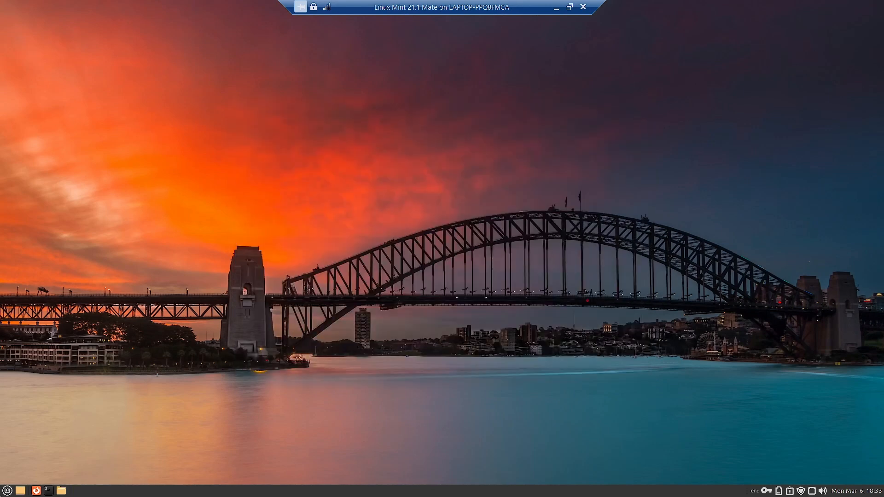
left_click(7, 491)
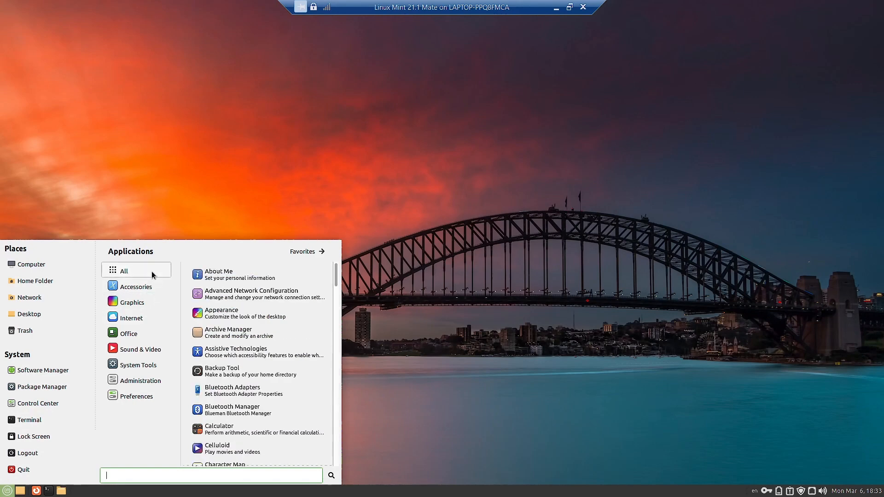
left_click(540, 174)
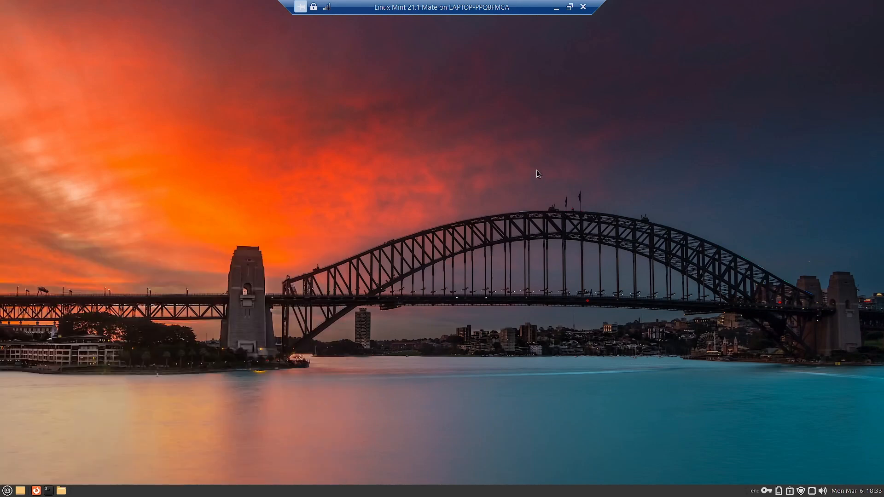